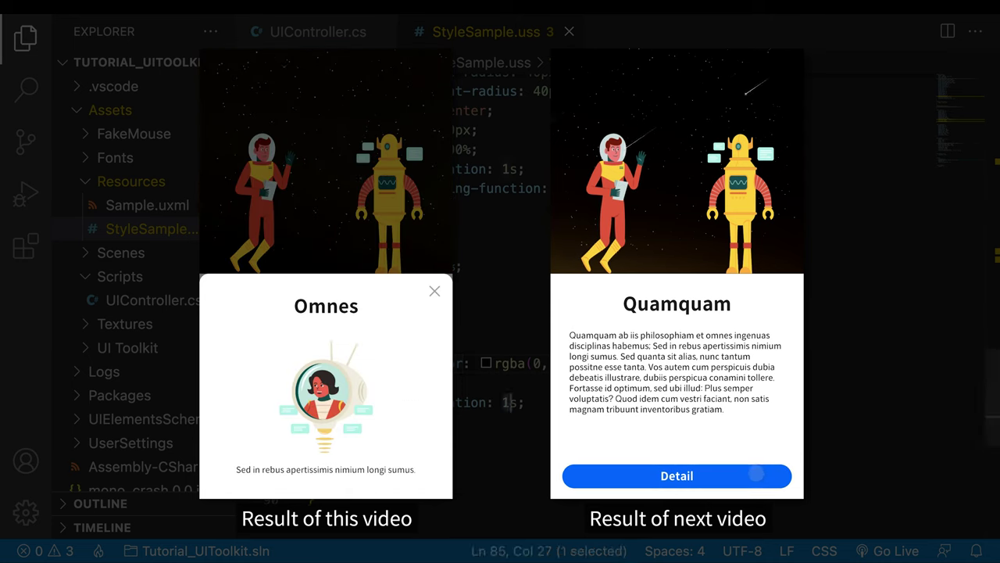
Set the transition duration to .25s in VS Code, then return to Unity and enter Play mode.
type(".25")
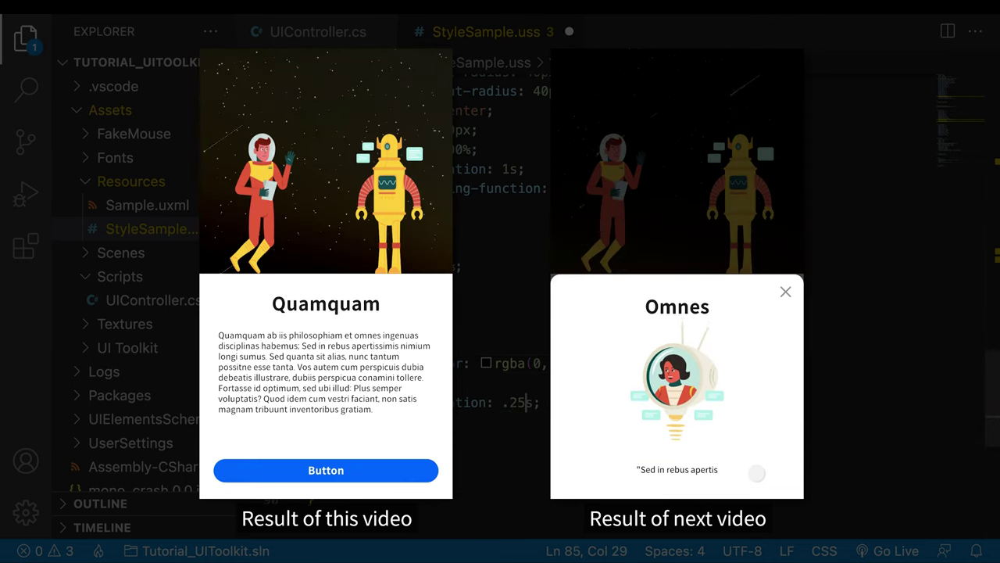
key("super+Tab")
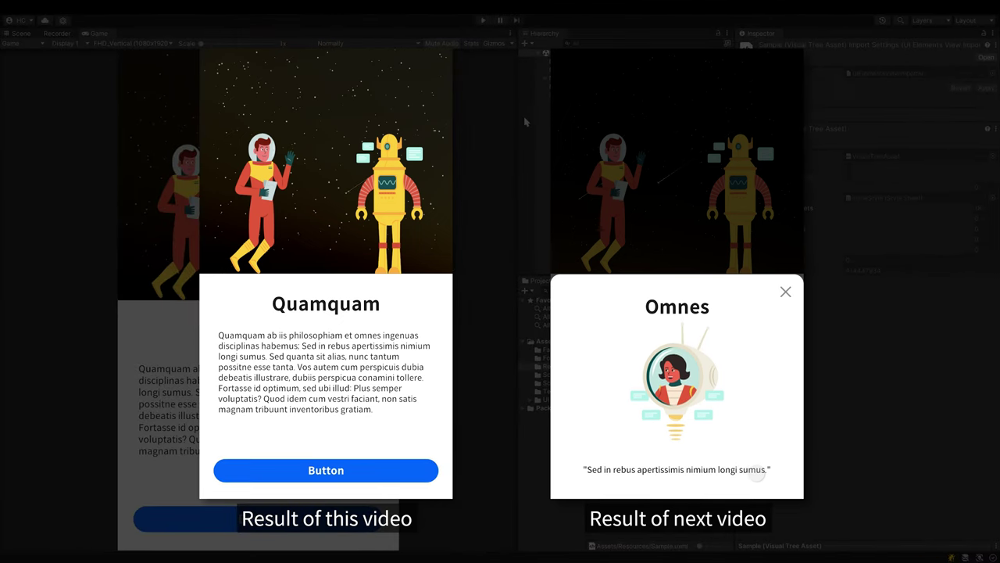
key("ctrl+p")
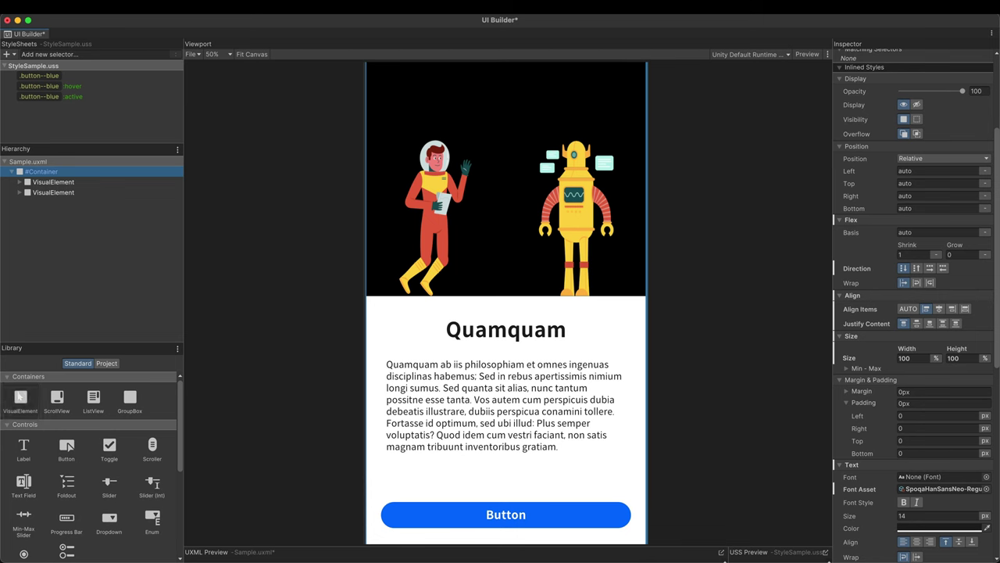
Add a VisualElement to #Container at 100% width and 100% height, and zoom the canvas to 25%.
left_click_drag(21, 397, 44, 176)
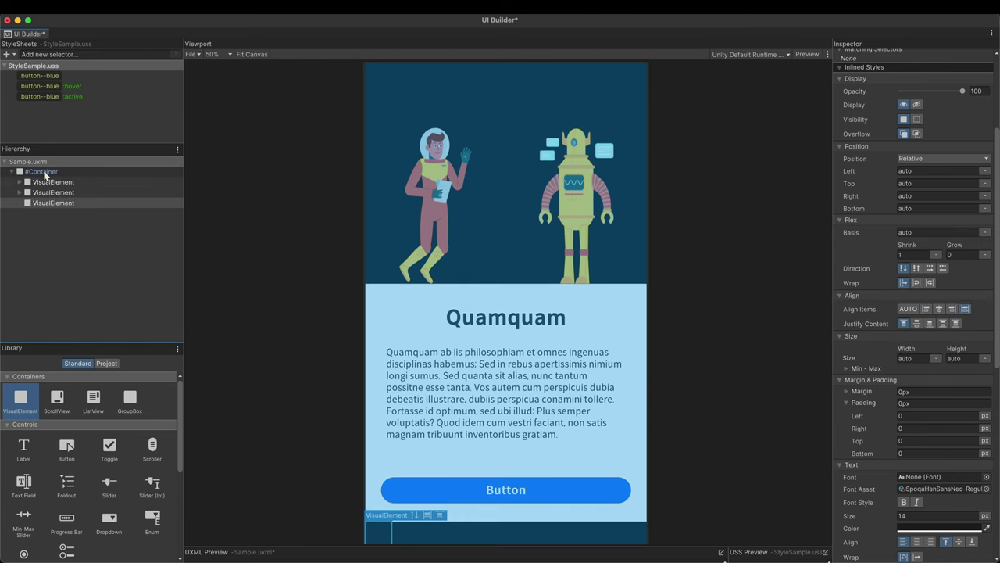
left_click(913, 361)
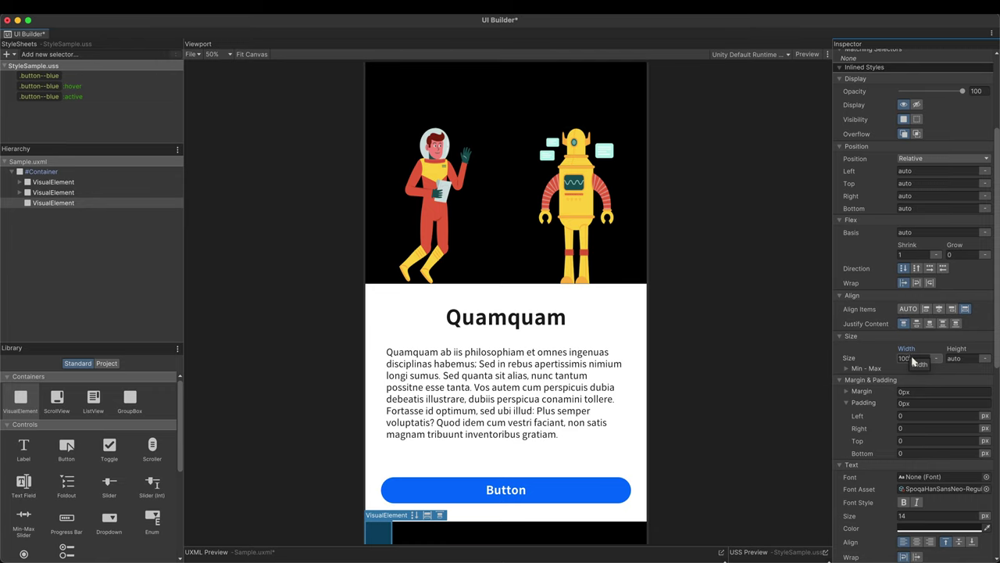
type("100%")
key("Return")
key("Tab")
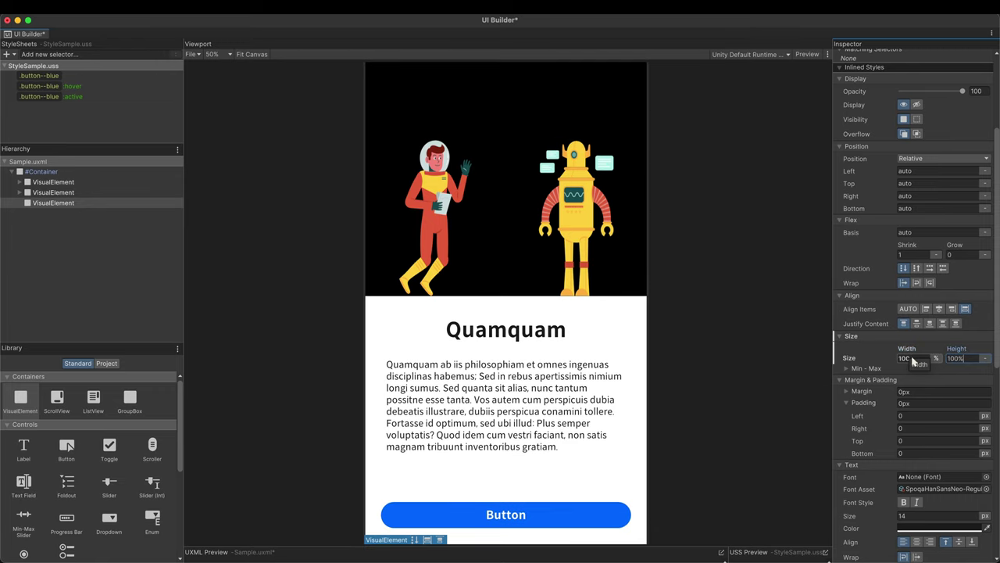
key("Return")
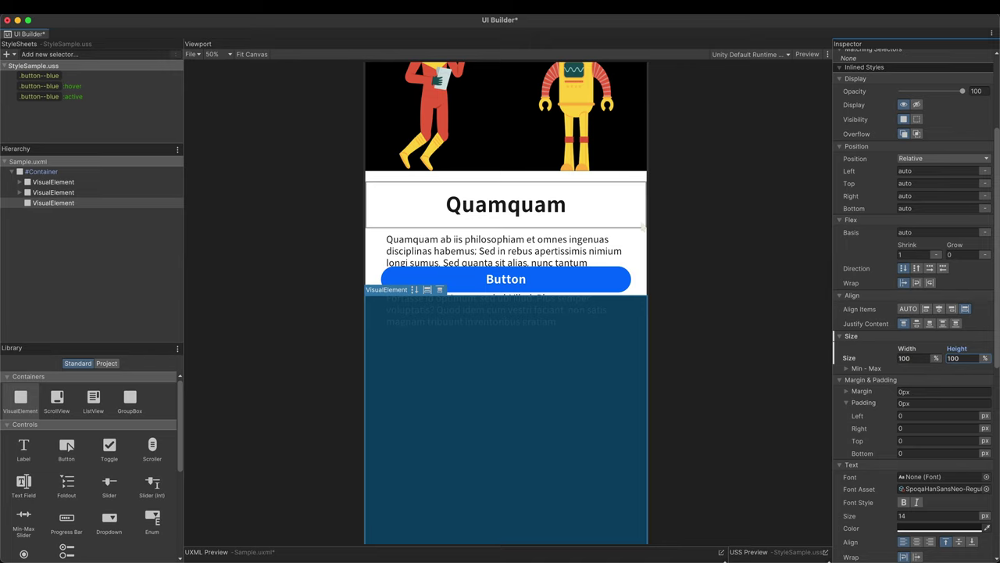
left_click(220, 54)
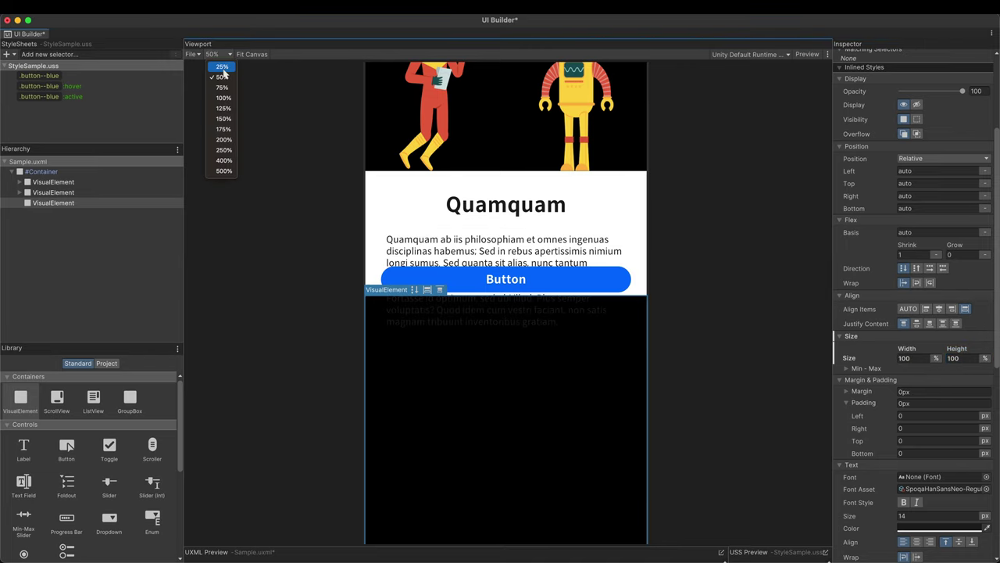
left_click(223, 68)
left_click(973, 360)
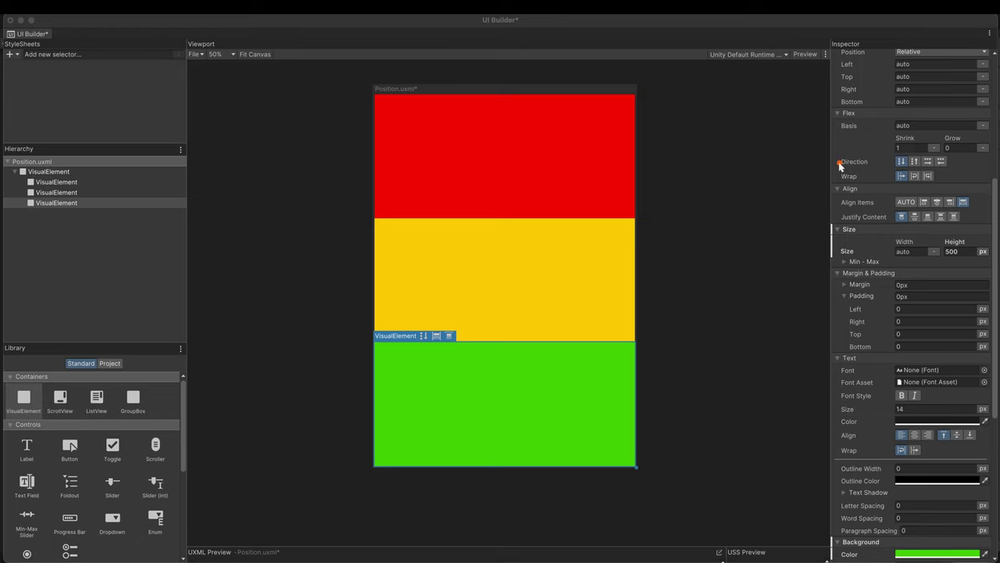
Add a fourth VisualElement with a blue background, 500 px wide and 500 px tall.
left_click_drag(23, 397, 148, 223)
scroll(907, 391, "down", 5)
left_click(906, 467)
left_click(912, 423)
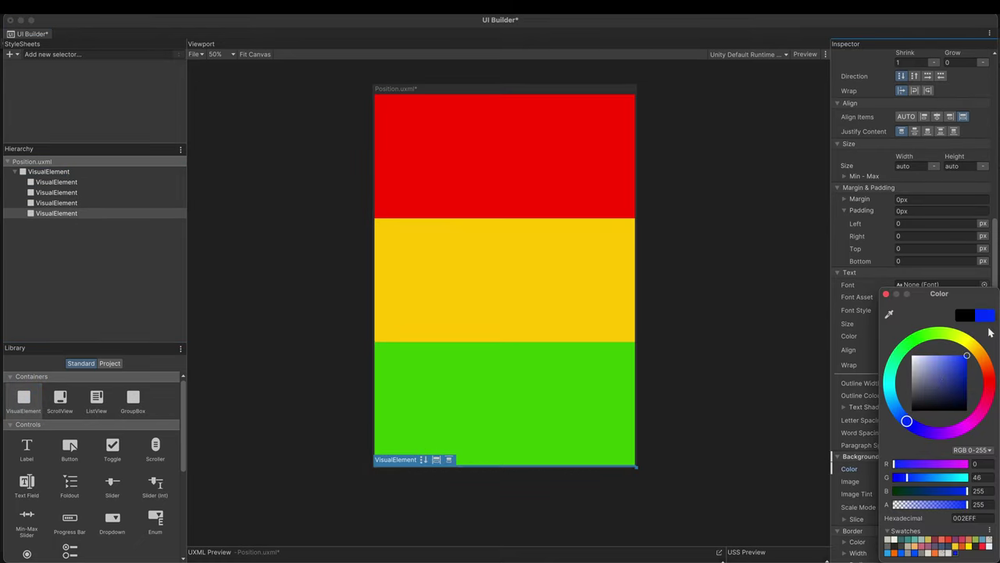
left_click(904, 166)
type("500")
key("Tab")
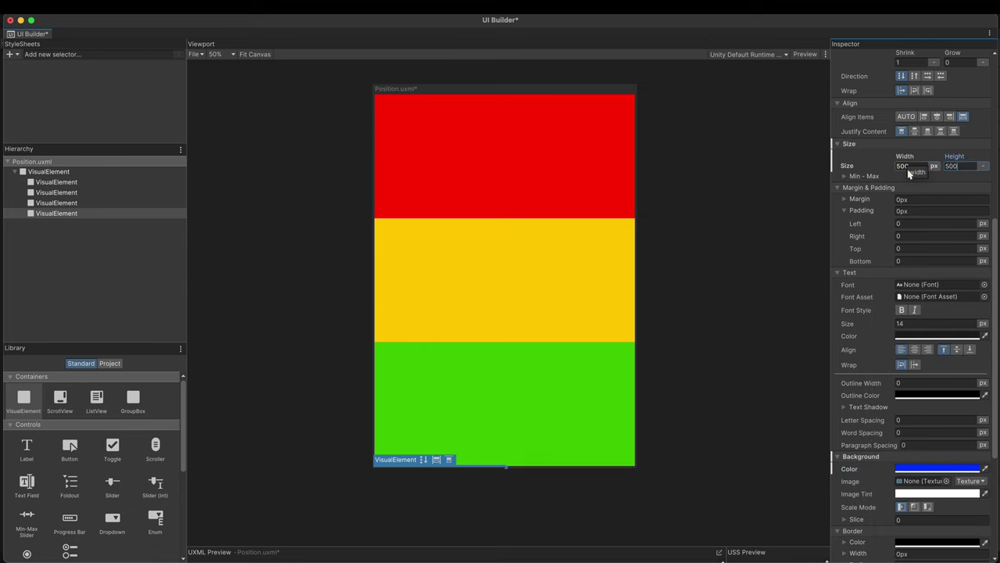
type("500")
key("Return")
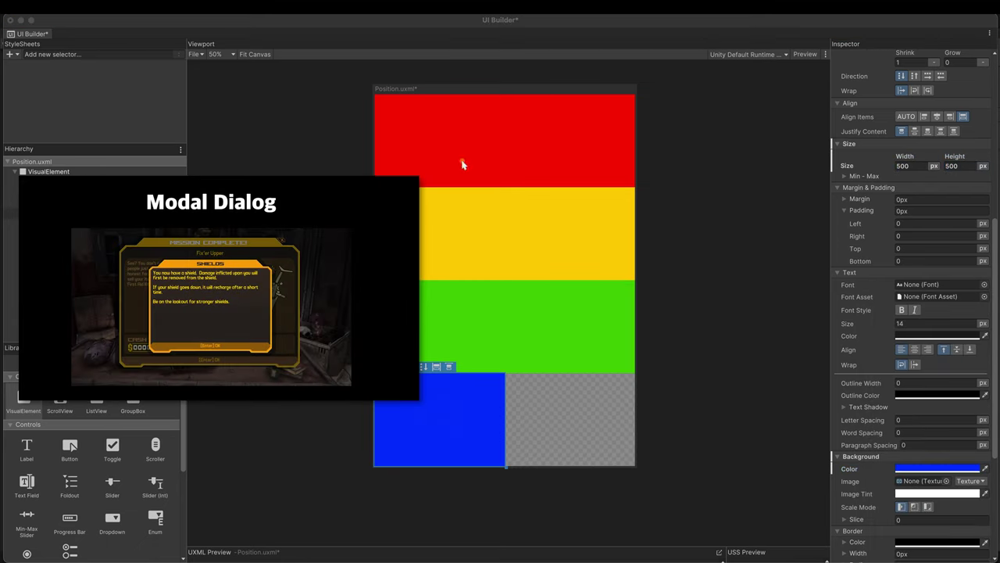
left_click_drag(514, 261, 567, 331)
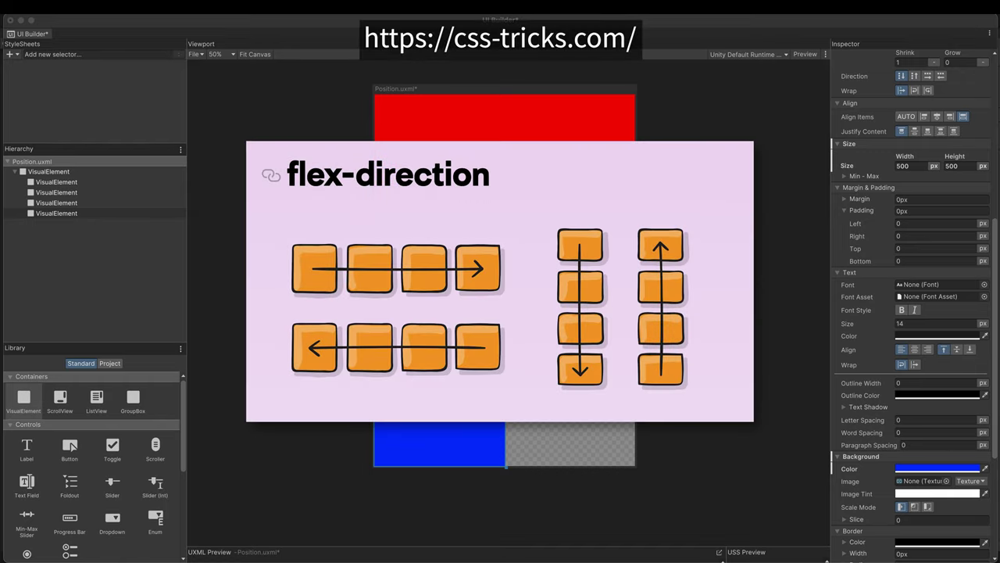
Drag the blue element's Bottom offset up to 525 px.
scroll(835, 149, "up", 4)
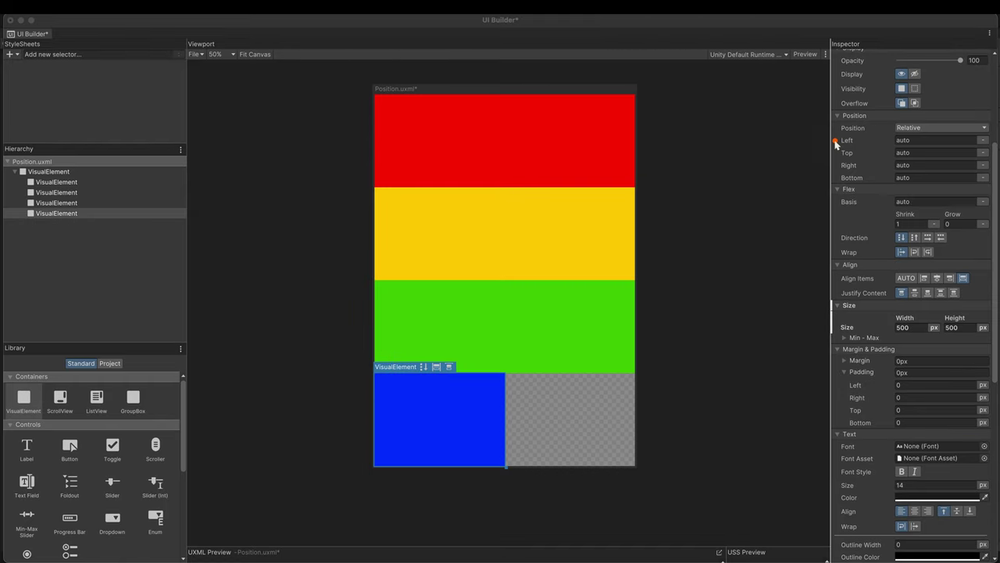
left_click_drag(835, 173, 922, 181)
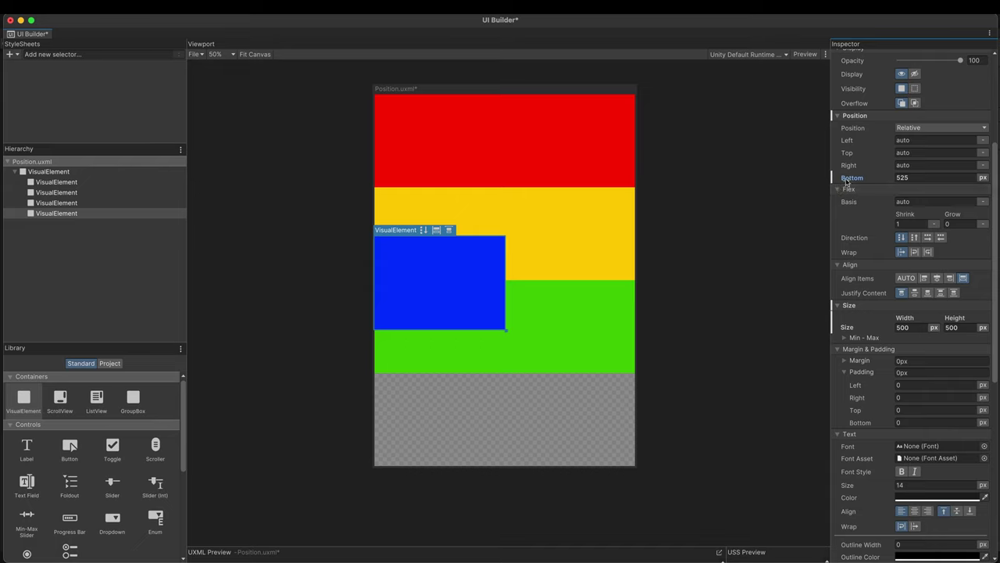
Unset the Bottom offset, switch the blue element to Absolute, and drag its Left and Top offsets.
right_click(852, 191)
left_click(862, 203)
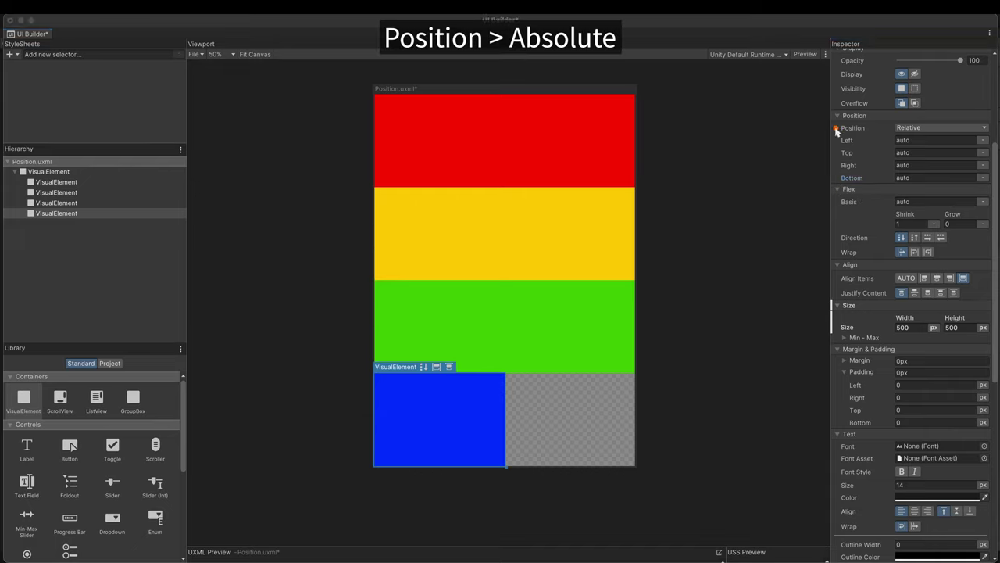
left_click(915, 128)
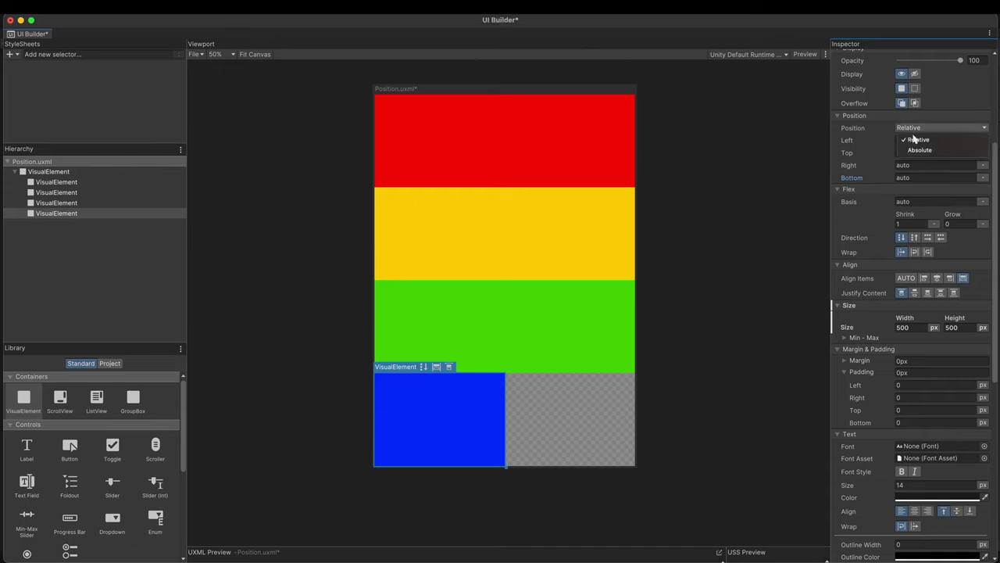
left_click(918, 150)
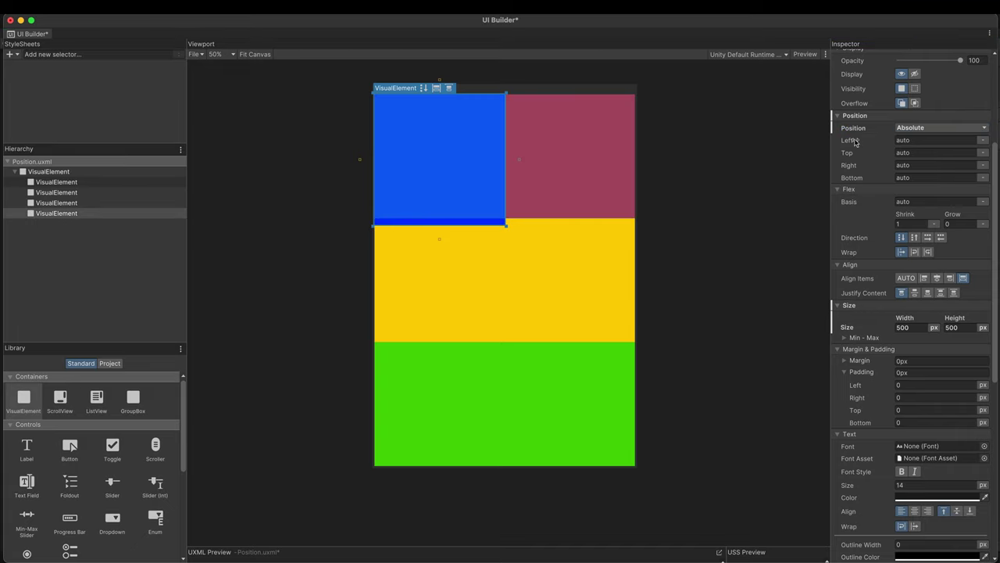
left_click_drag(877, 150, 969, 139)
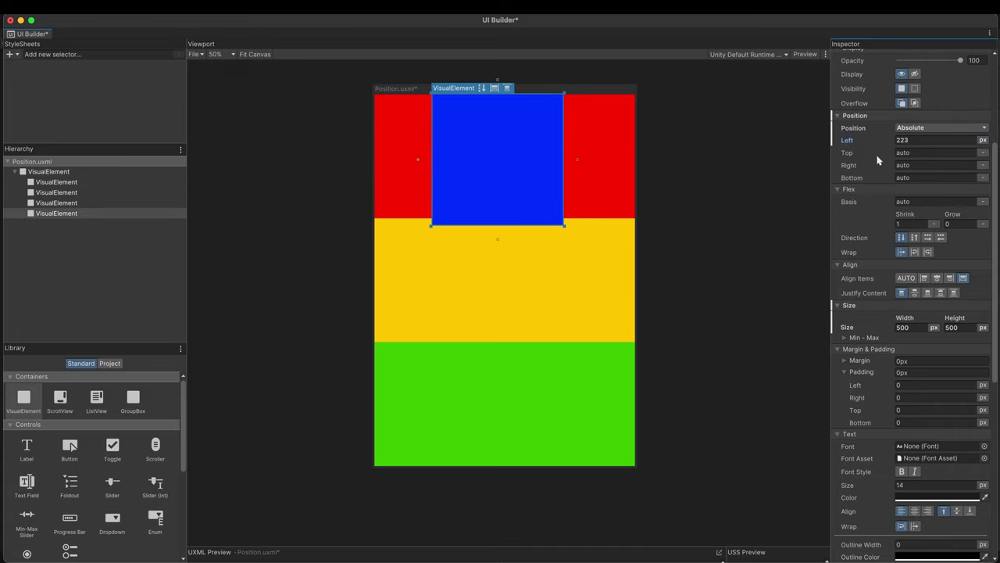
mouse_move(858, 153)
left_mouse_down()
mouse_move(871, 155)
mouse_move(859, 145)
left_mouse_up()
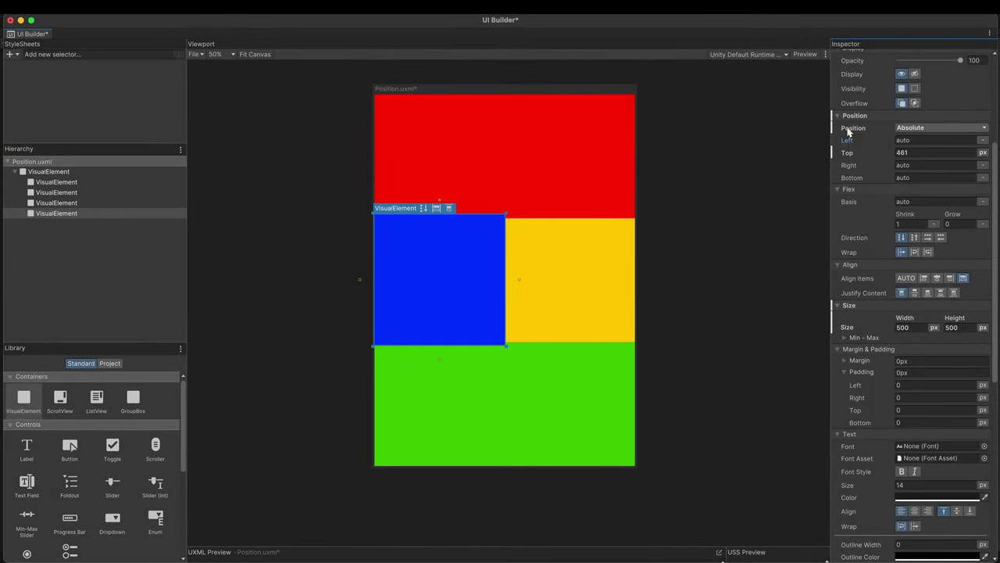
Unset Position and Top so the blue element returns to Relative flow.
right_click(848, 131)
left_click(860, 149)
right_click(849, 153)
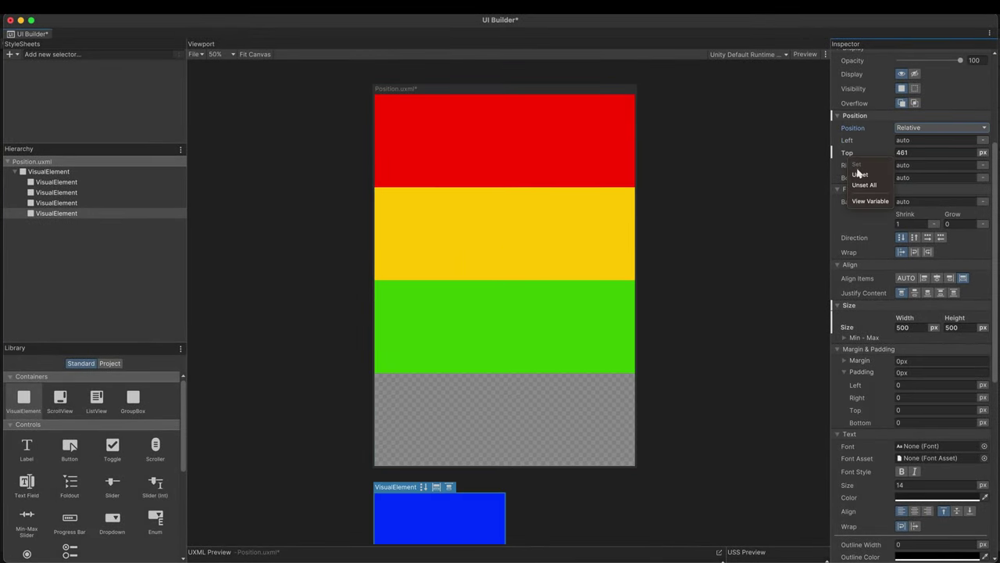
left_click(860, 174)
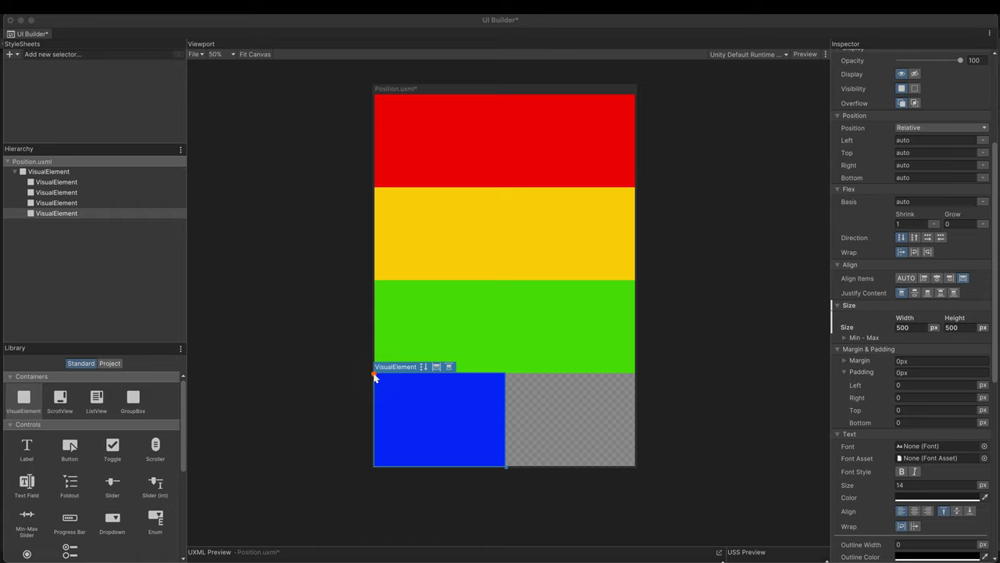
Set Flex Shrink to 0 on the red and yellow rows, then shorten the canvas.
left_click_drag(374, 376, 504, 469)
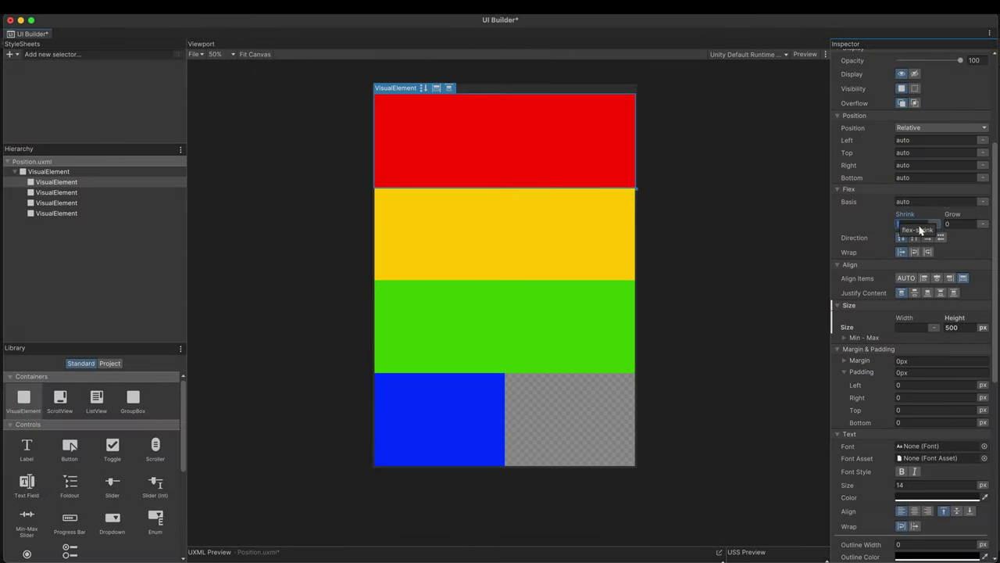
key("Return")
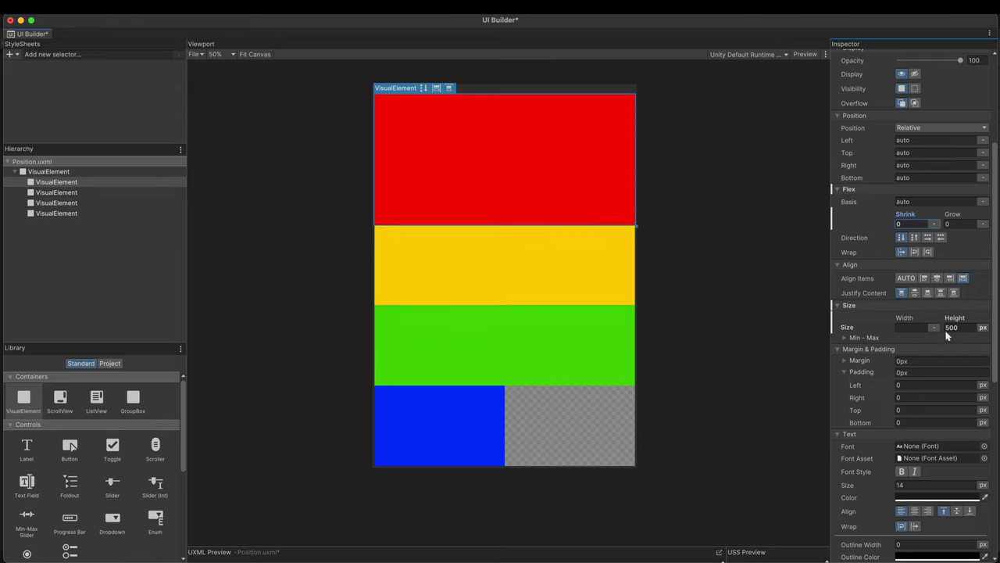
left_click(112, 193)
left_click(909, 225)
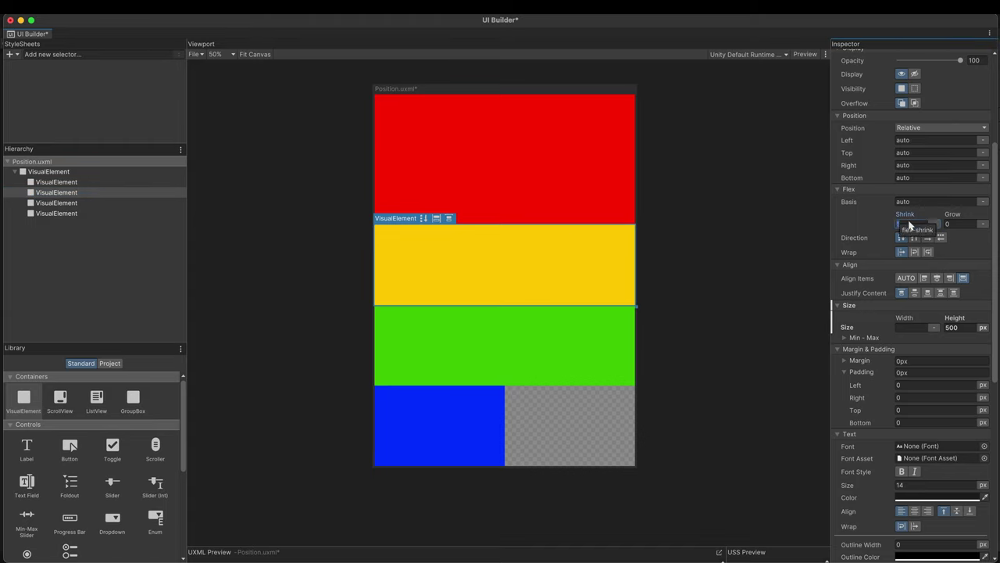
type("0")
key("Return")
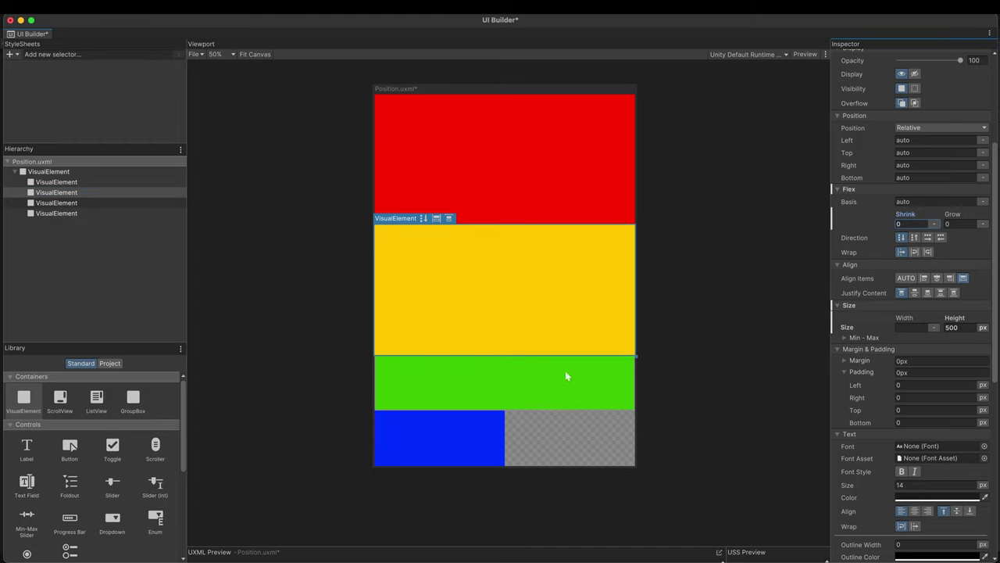
left_click_drag(529, 473, 532, 400)
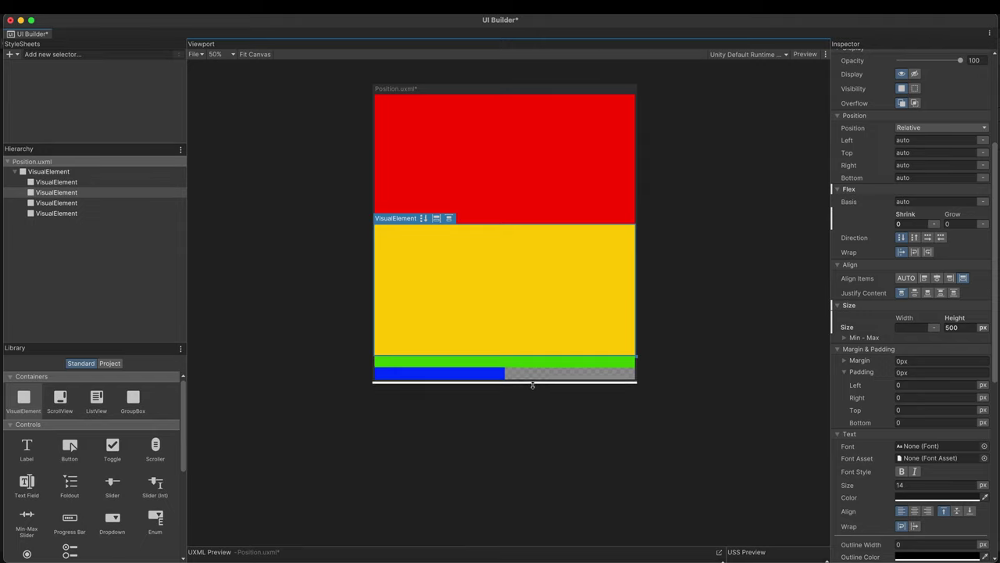
left_click_drag(532, 384, 520, 469)
Change the yellow row's Flex Shrink to 0.5 and shorten the canvas to compare.
left_click(907, 226)
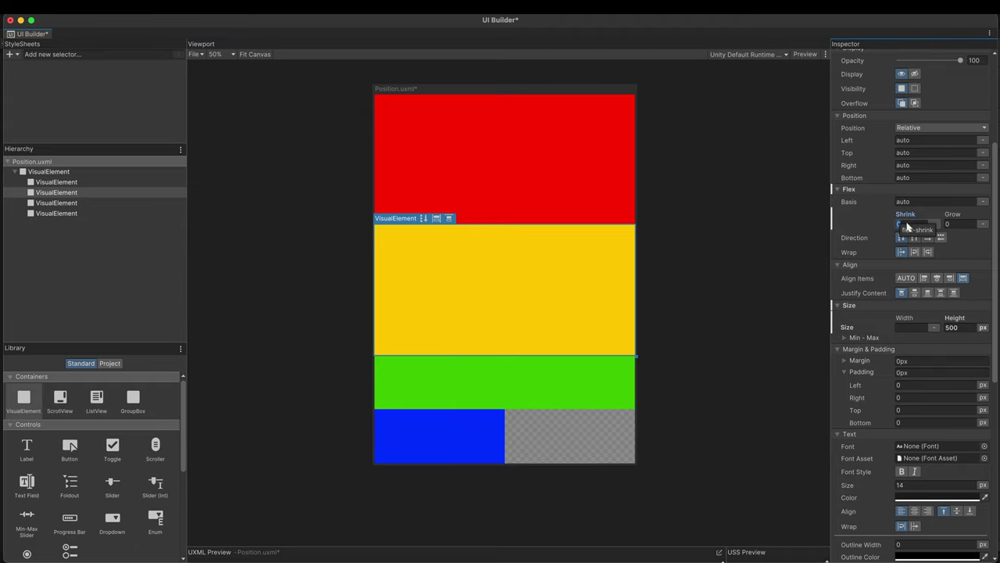
type("0.5")
key("Return")
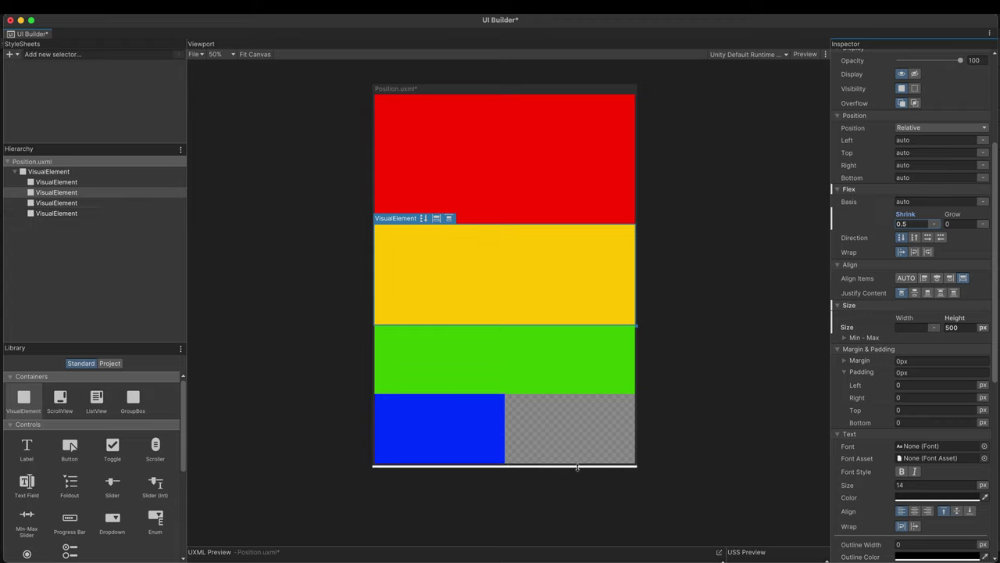
left_click_drag(575, 469, 581, 332)
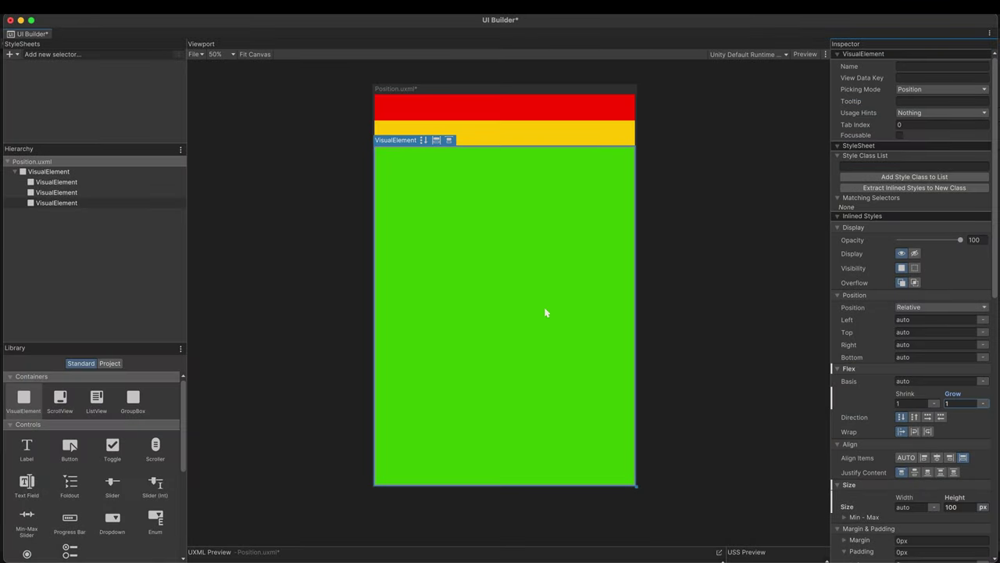
Set Flex Grow to 1 on the yellow and red blocks and 2 on the green block.
key("Return")
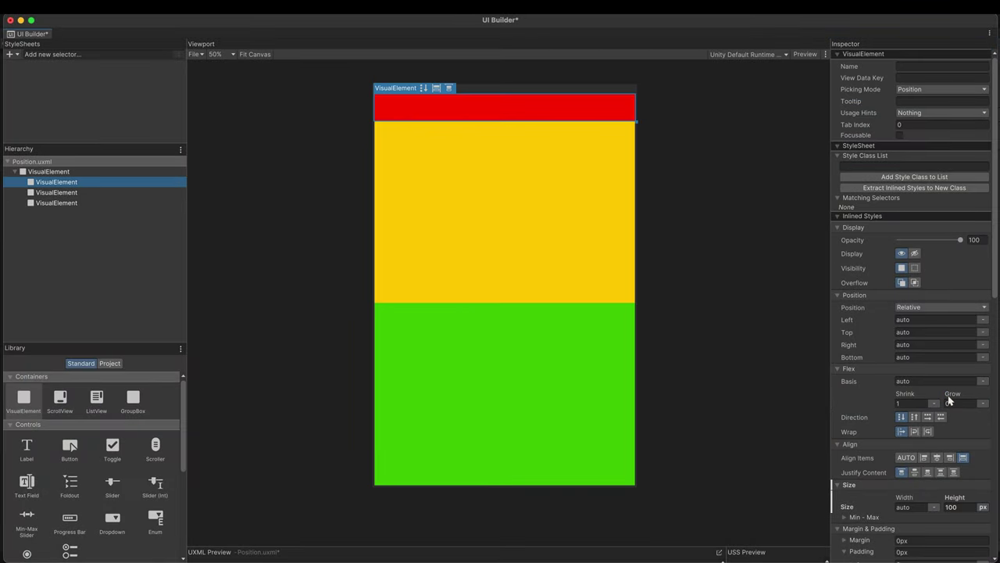
left_click(957, 404)
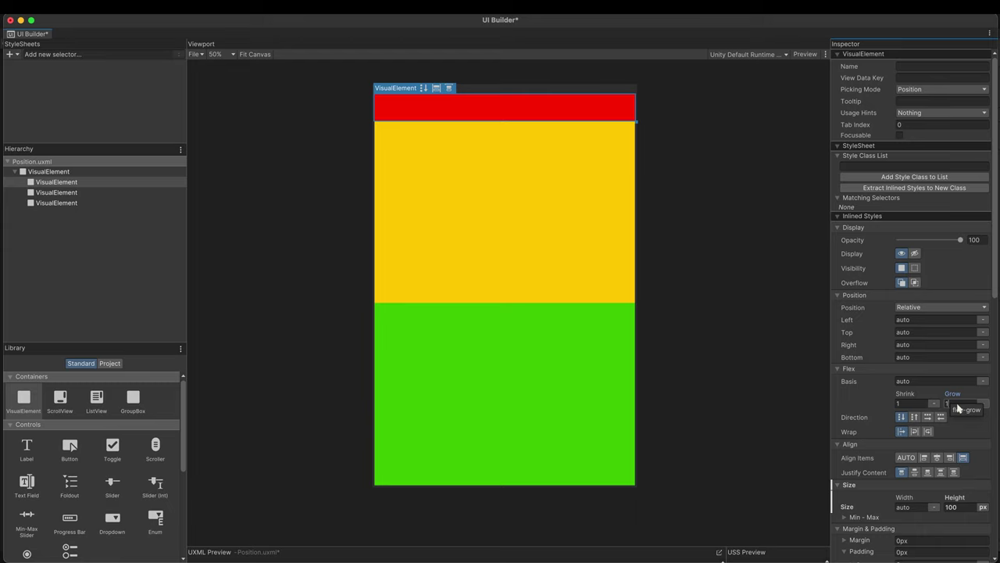
type("1")
key("Return")
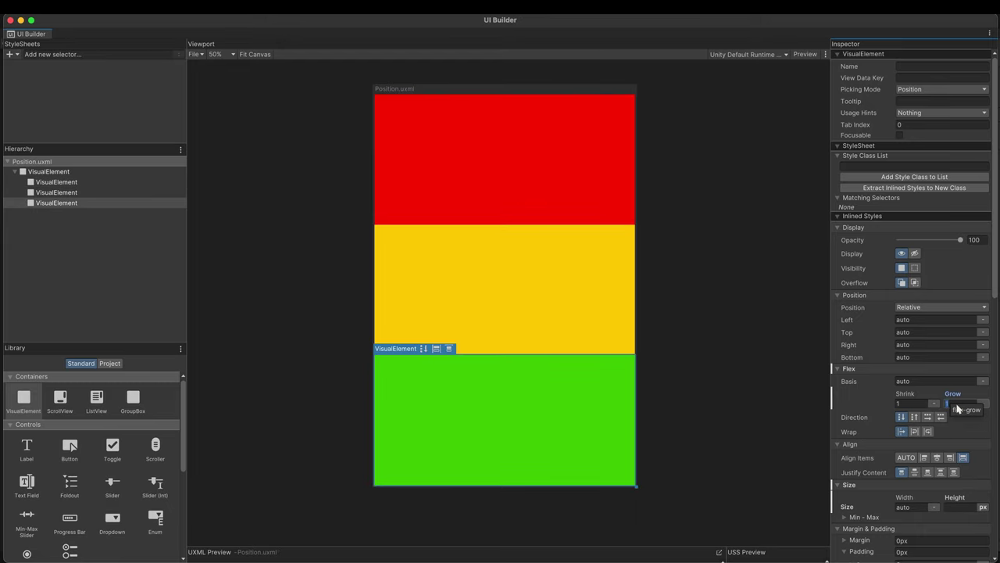
type("2")
key("Return")
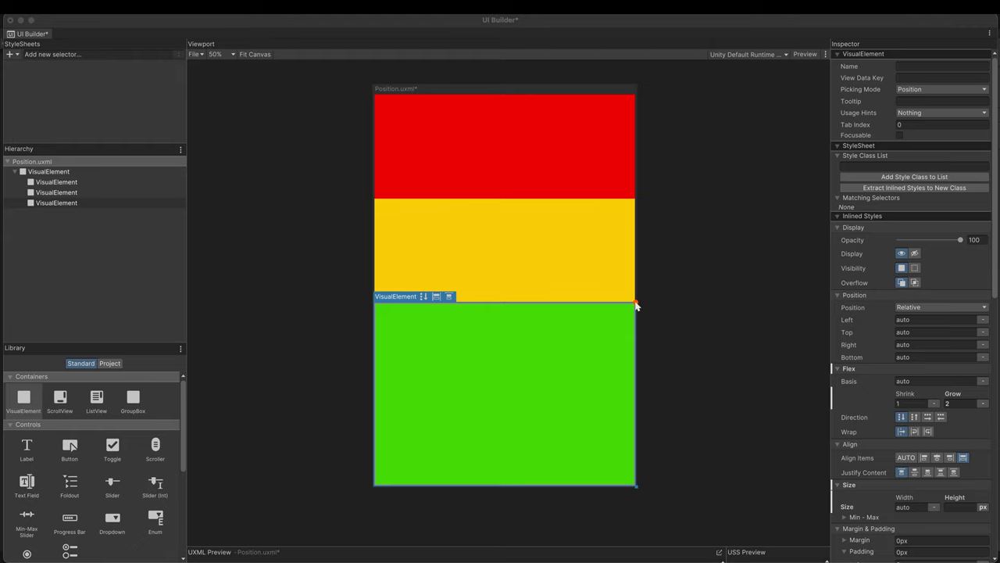
mouse_move(636, 304)
left_mouse_down()
mouse_move(361, 452)
mouse_move(372, 486)
left_mouse_up()
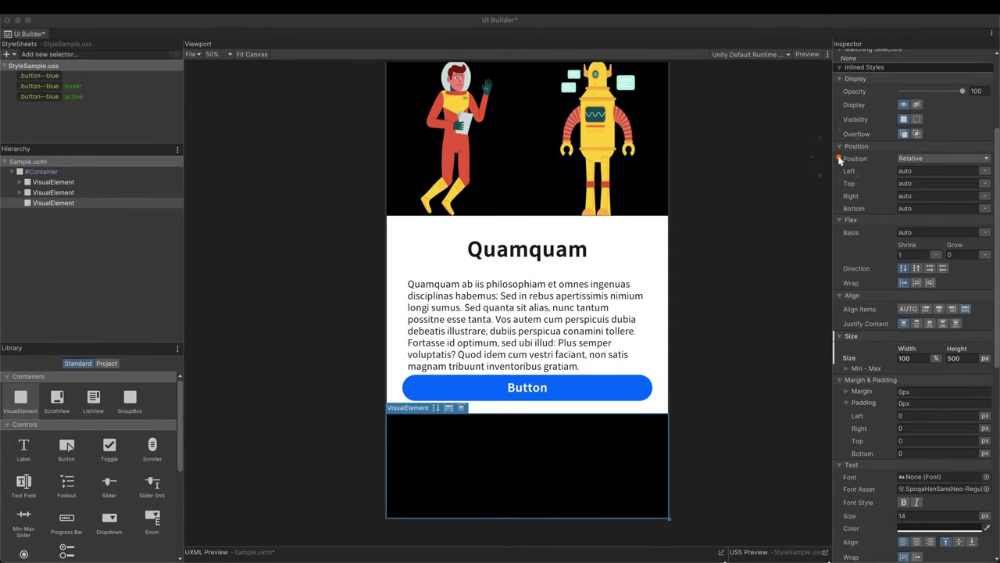
Make the third element Absolute with 100% height.
left_click(900, 161)
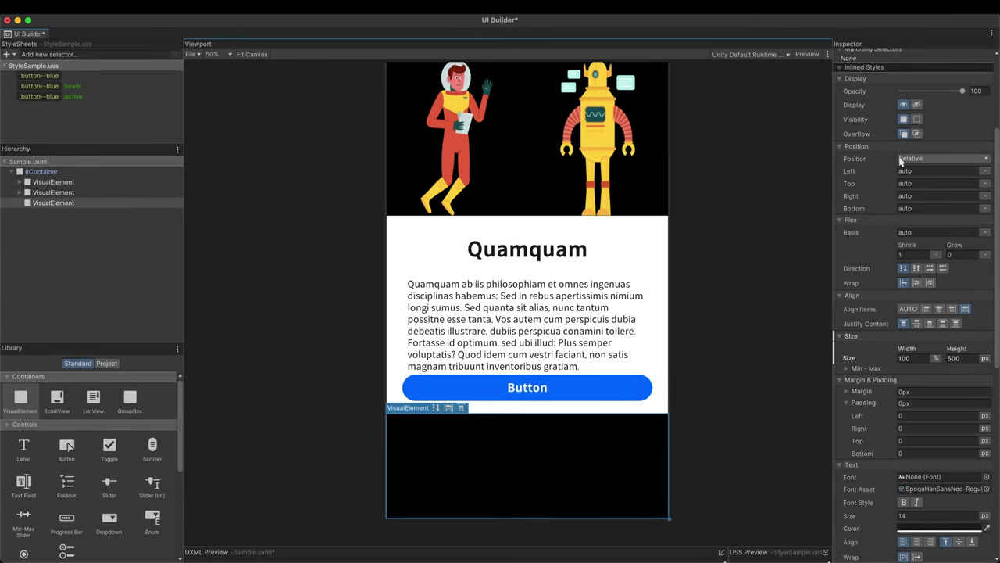
left_click(900, 161)
left_click(909, 182)
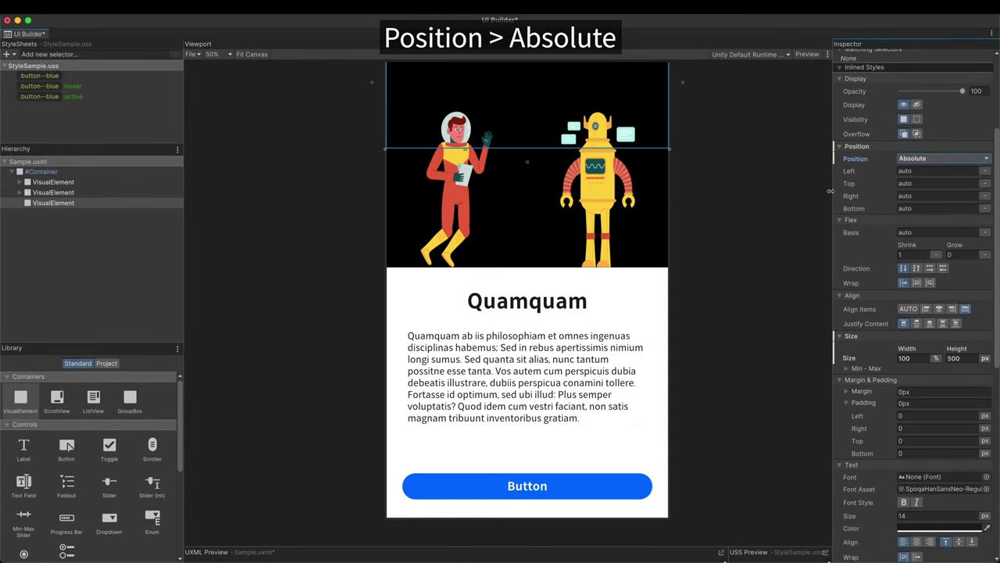
scroll(698, 230, "up", 3)
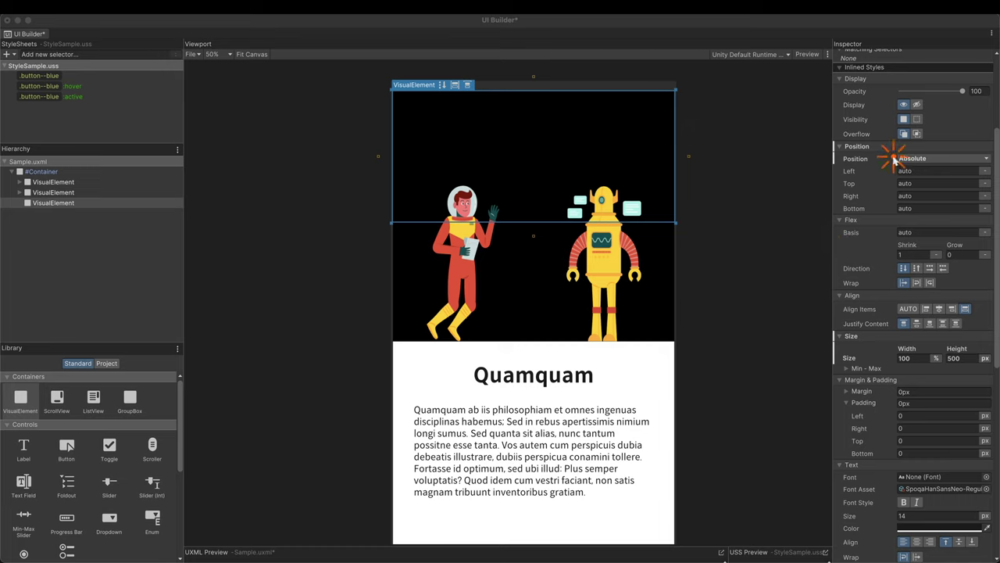
left_click(955, 358)
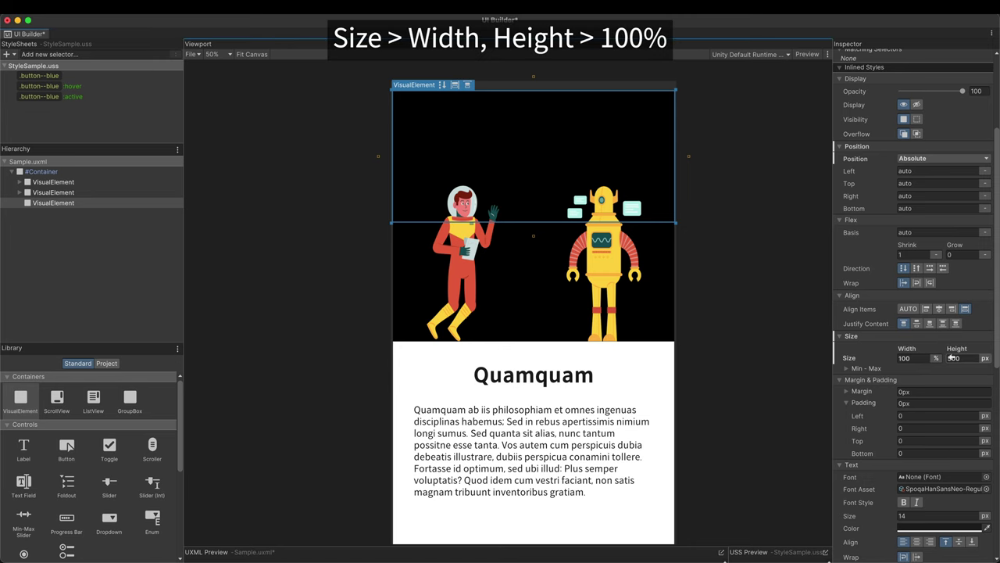
type("100")
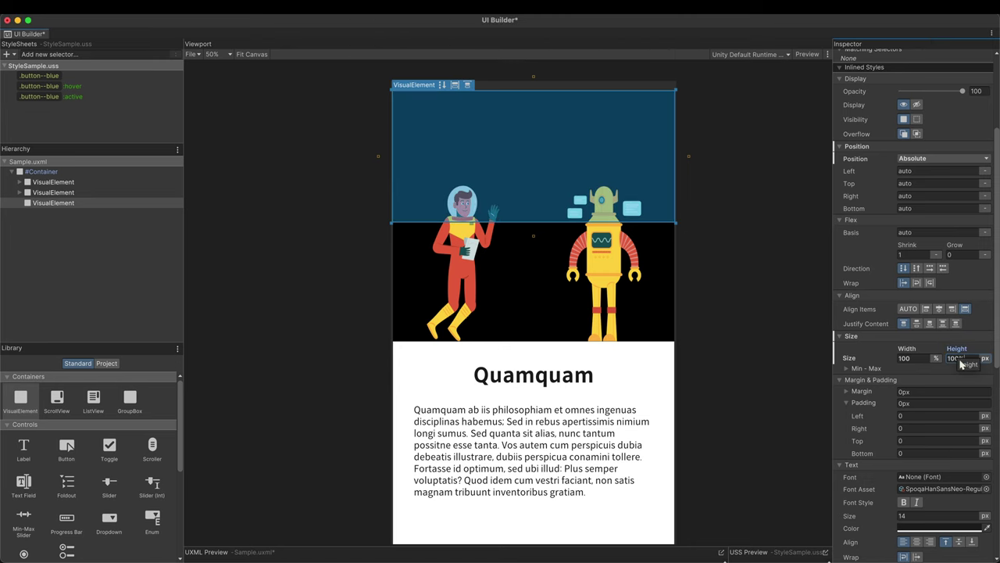
key("Return")
Name the element Container_Bottom and add a child VisualElement inside it.
scroll(967, 361, "up", 5)
left_click(907, 65)
type("Container-")
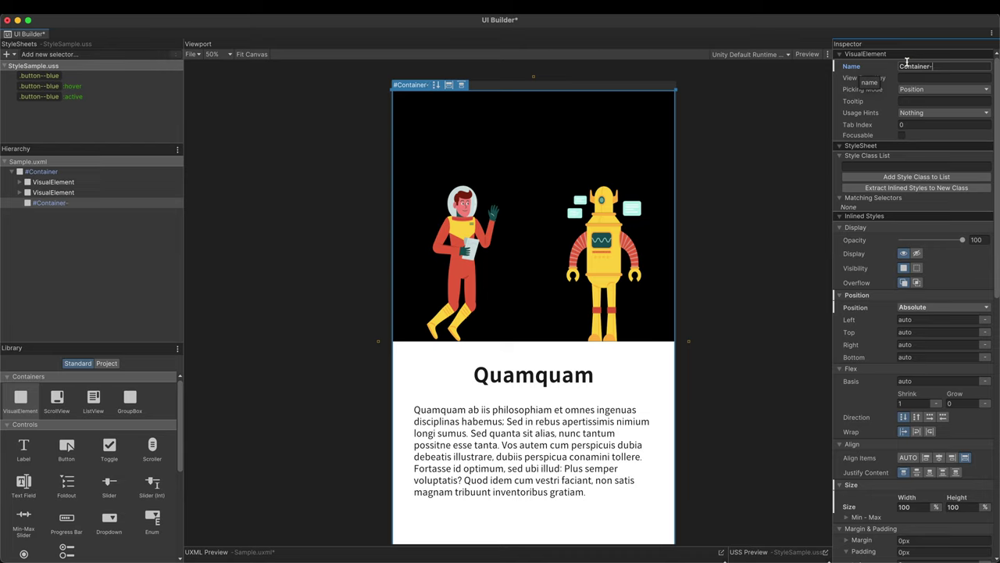
type("Bottom")
key("Left")
key("Left")
key("Left")
key("Left")
key("Left")
key("Left")
key("BackSpace")
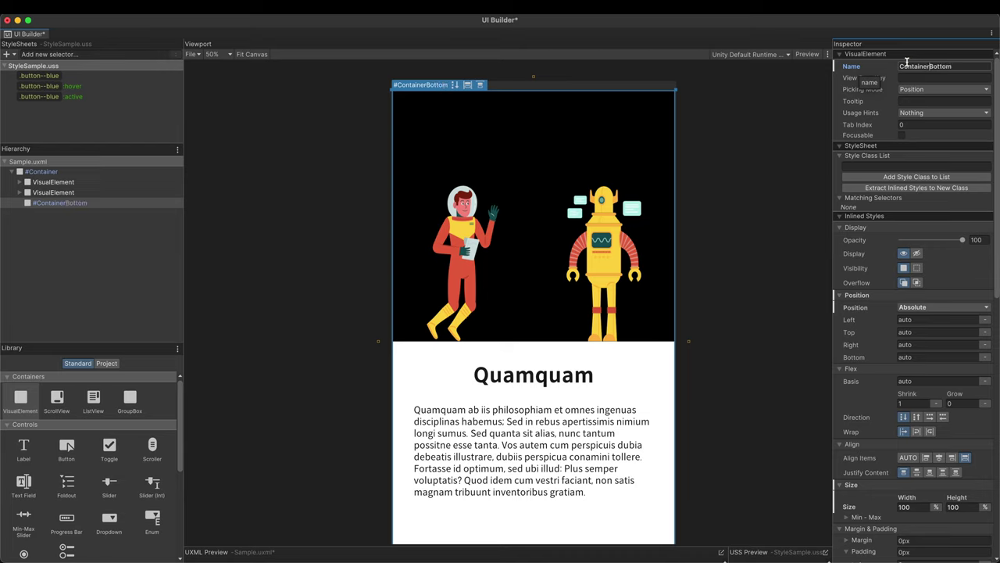
type("_")
left_click_drag(19, 405, 72, 216)
Rename the child Scrim, set Flex Grow to 1, and make its black background semi-transparent.
double_click(74, 217)
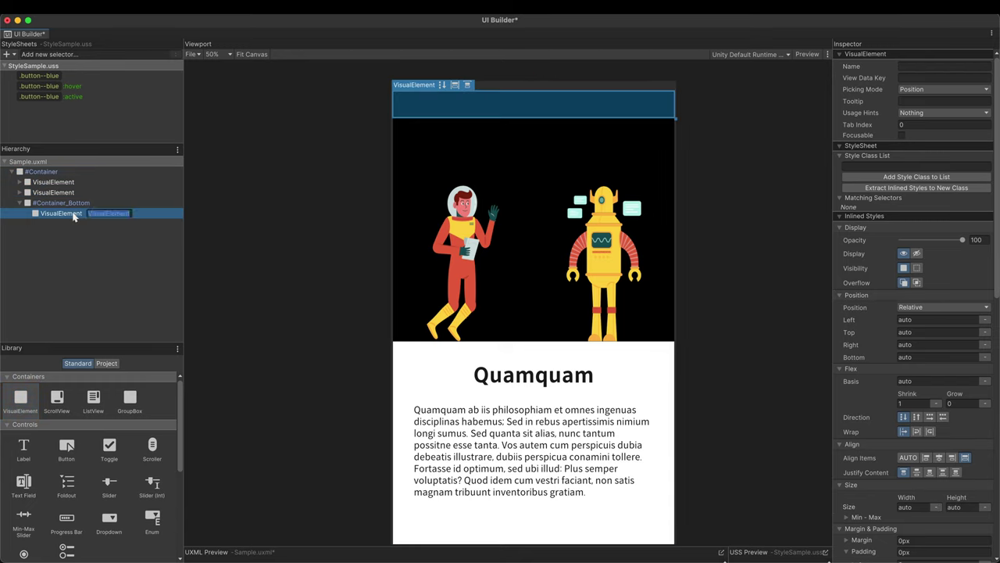
type("crim")
key("Return")
left_click(955, 404)
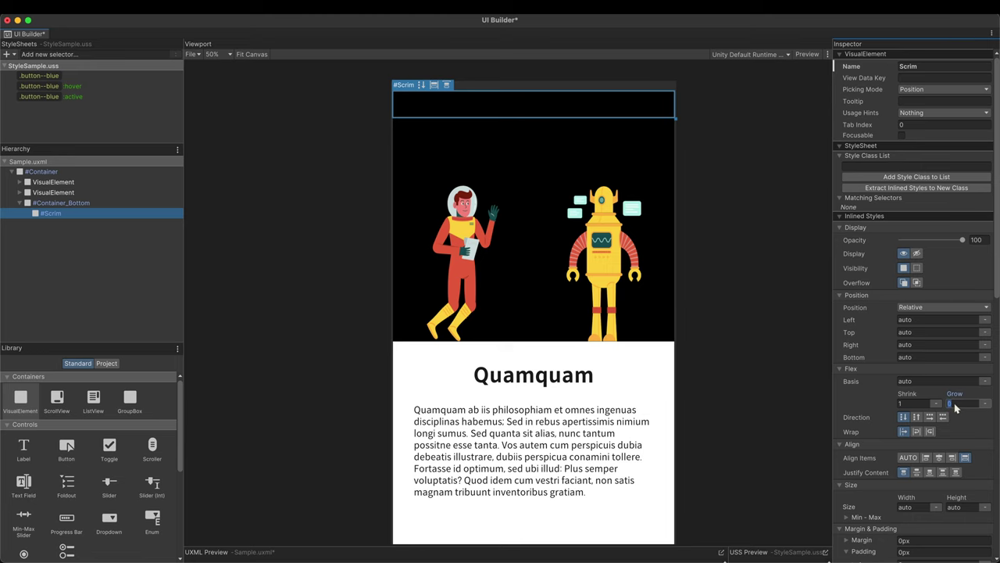
key("Return")
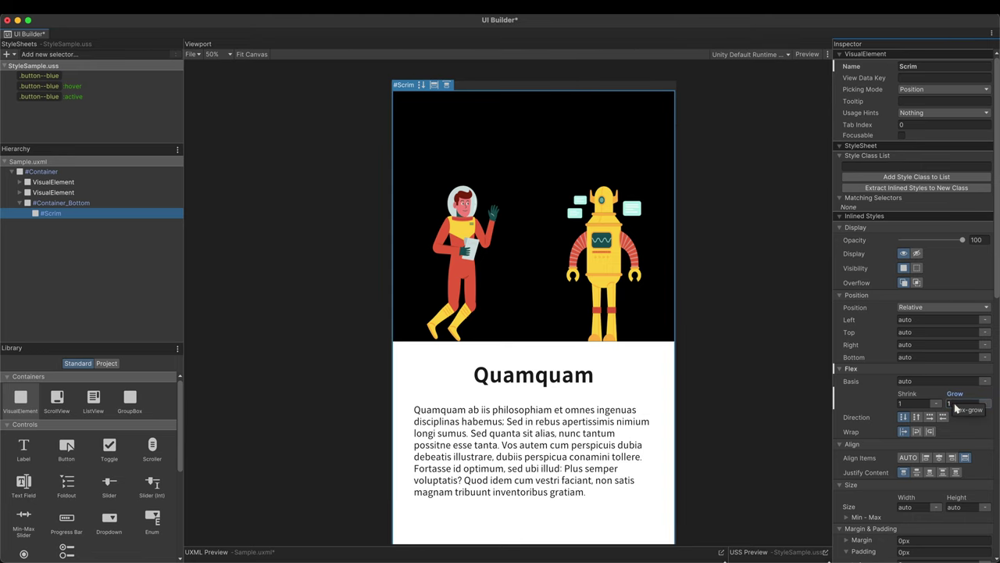
scroll(906, 389, "down", 10)
left_click(911, 385)
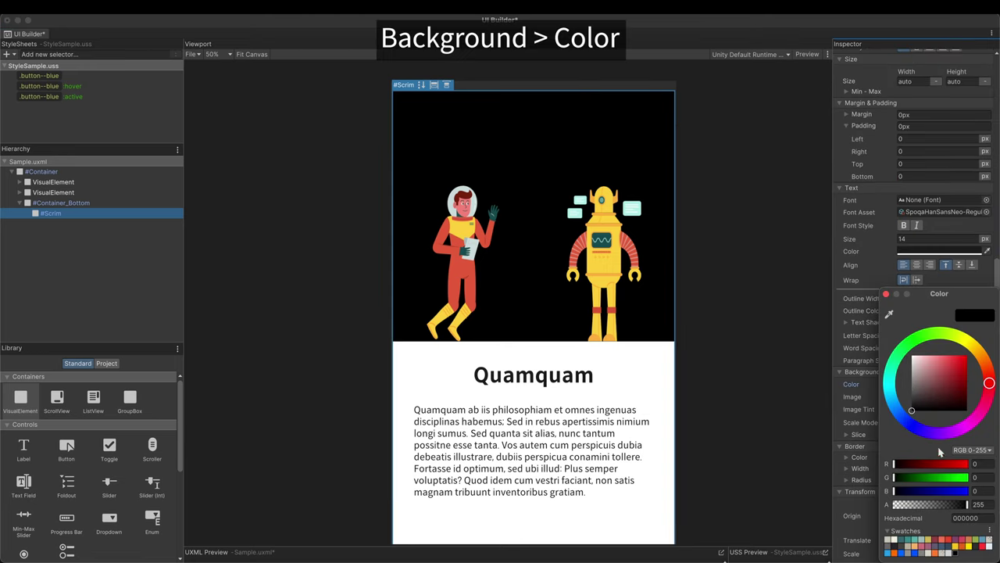
left_click_drag(947, 505, 961, 506)
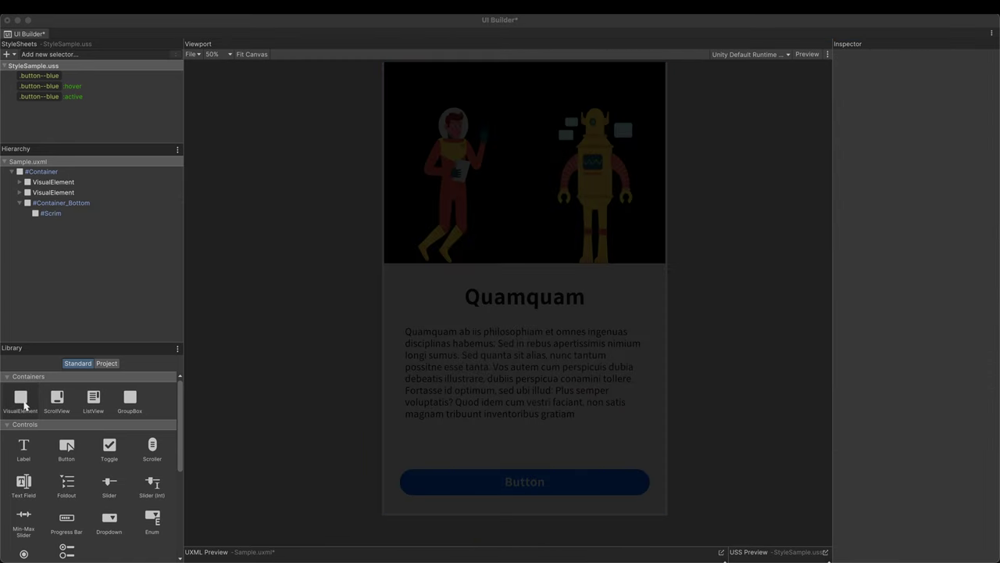
Add a child named BottomSheet under Container_Bottom and make it Absolute.
left_click_drag(59, 255, 62, 205)
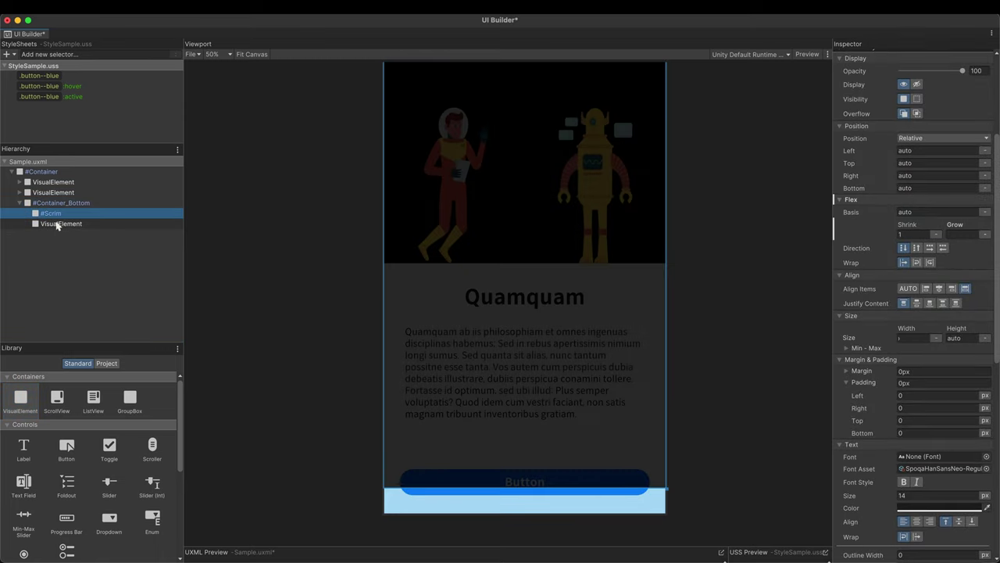
double_click(57, 224)
type("BottomSheet")
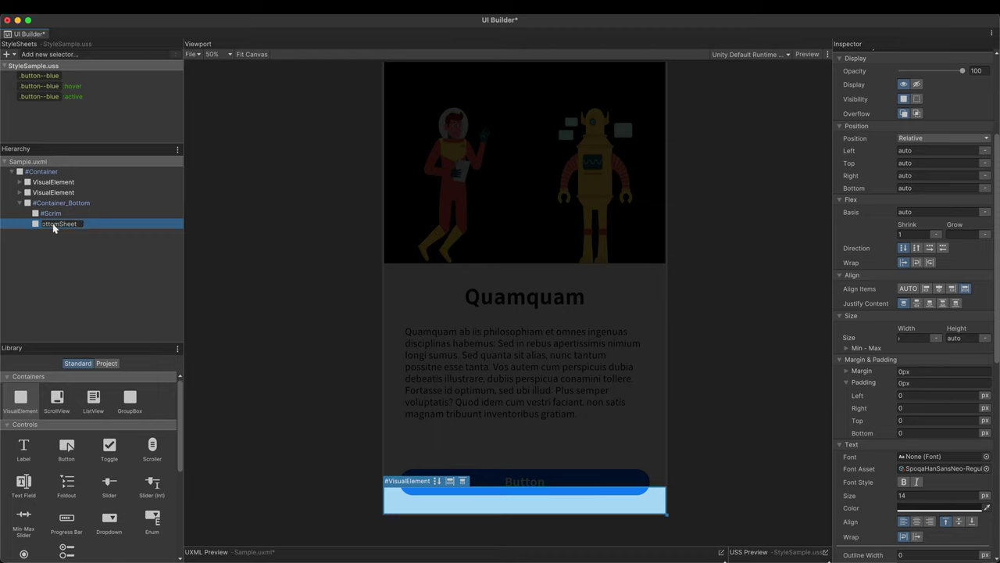
key("Return")
left_click(938, 139)
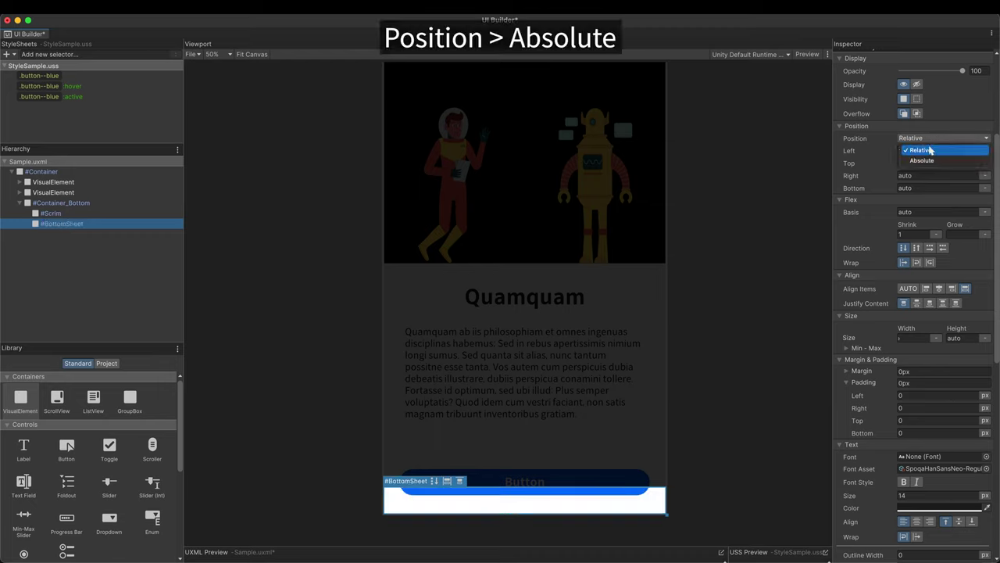
left_click(919, 164)
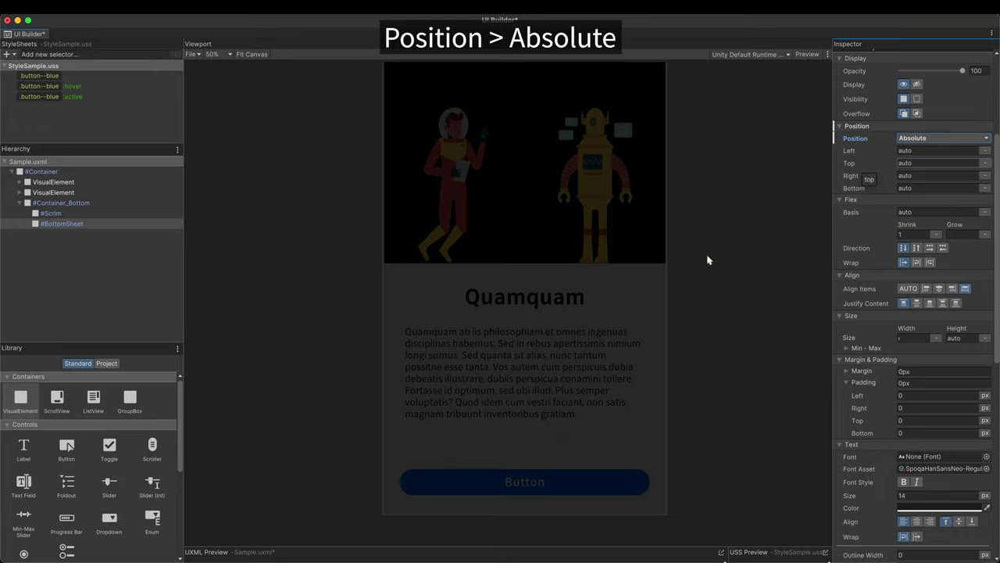
Size BottomSheet to 100% width and 50% height with Bottom 0.
left_click(918, 340)
type("100")
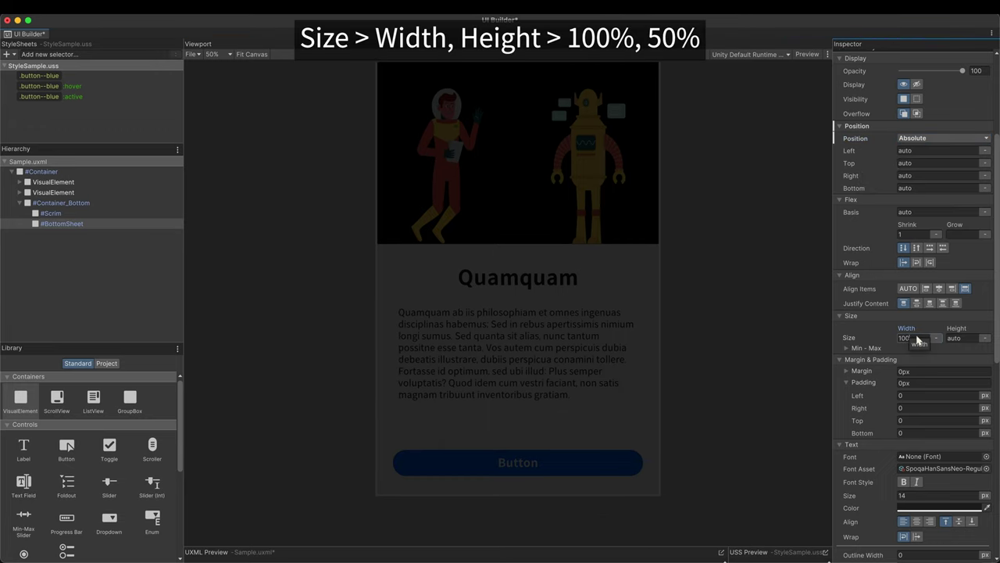
type("%")
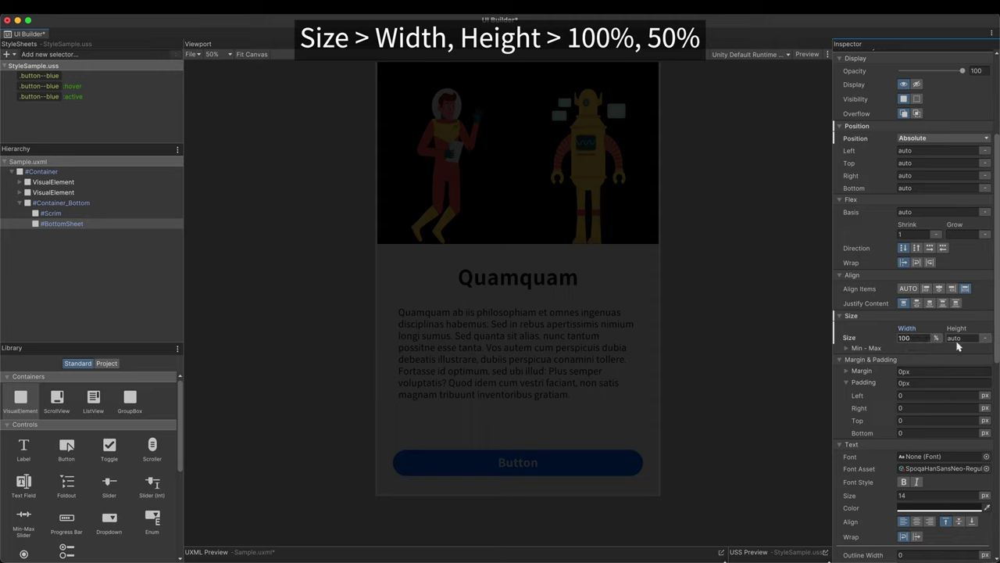
left_click(959, 341)
type("50%")
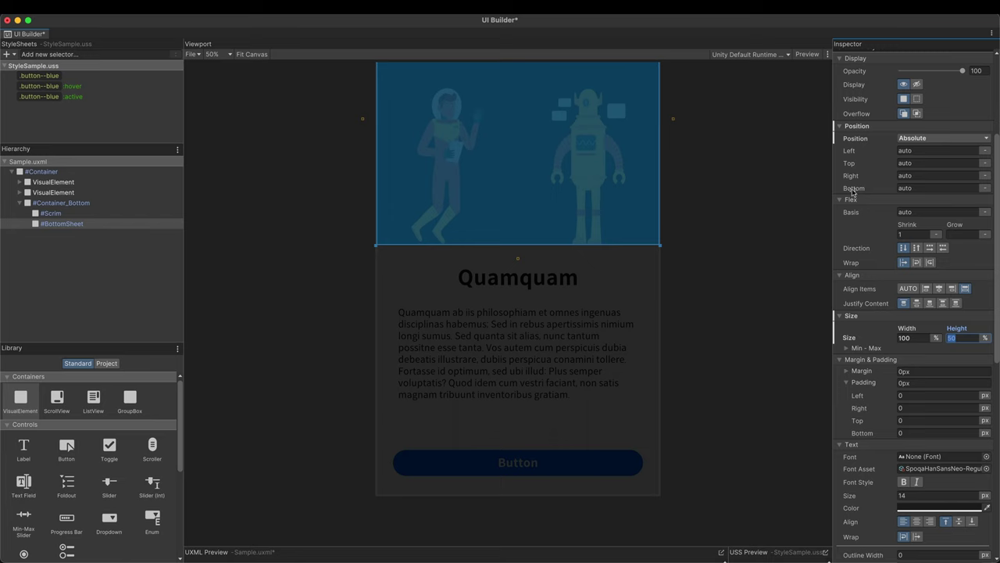
left_click(917, 192)
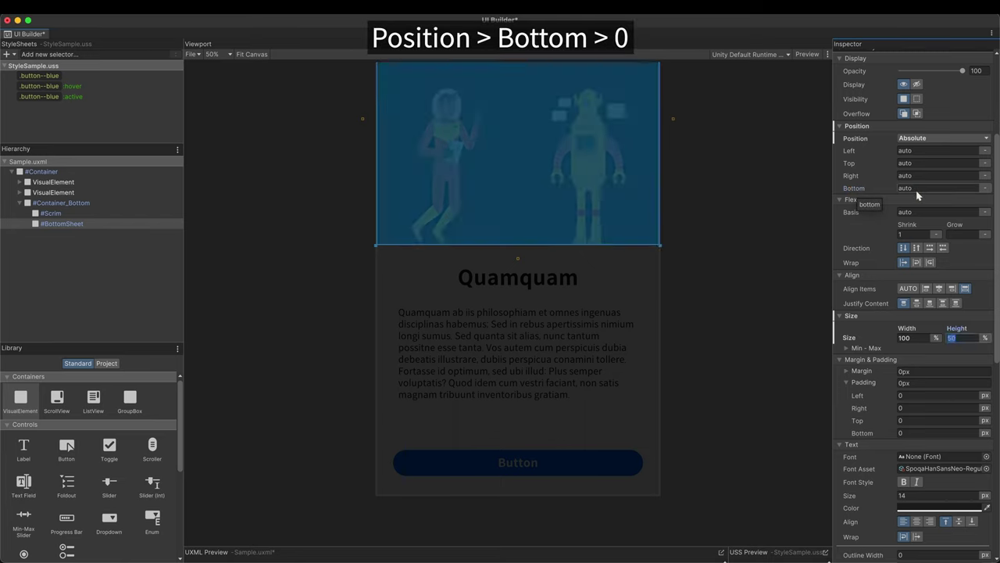
type("0")
key("Return")
scroll(914, 391, "down", 5)
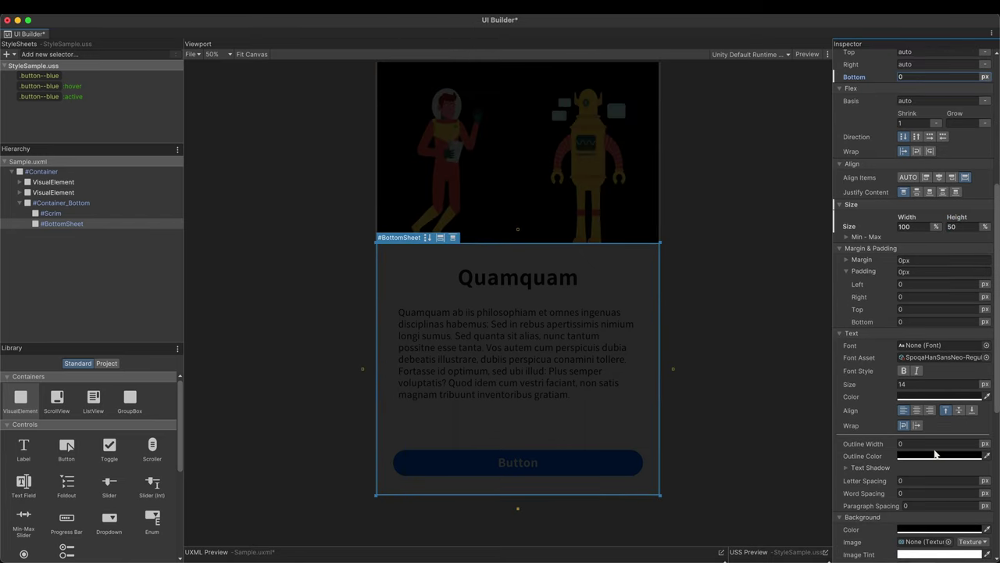
Set the BottomSheet's background colour to white (FFFFFF).
left_click(902, 525)
left_click_drag(927, 395, 913, 356)
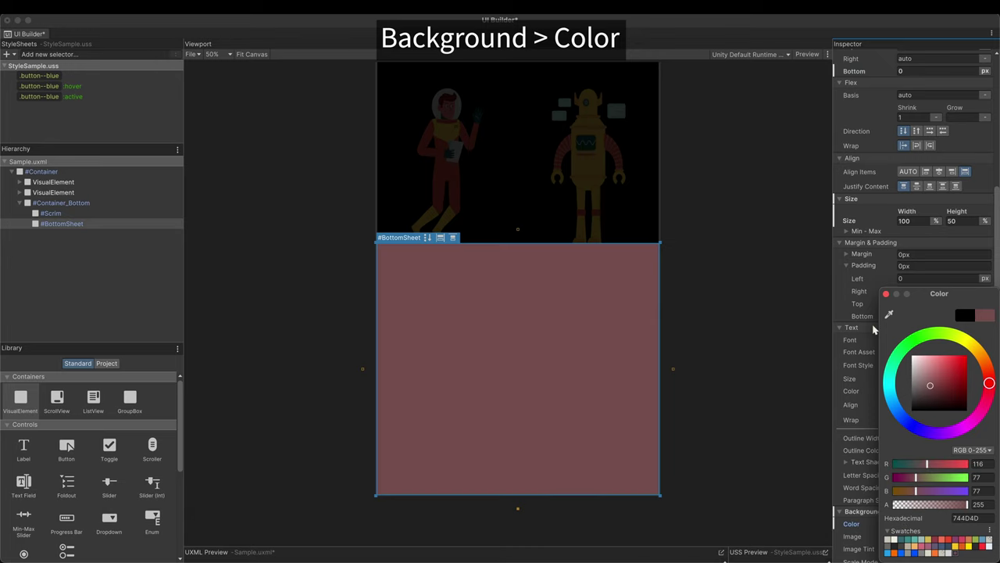
left_click(840, 278)
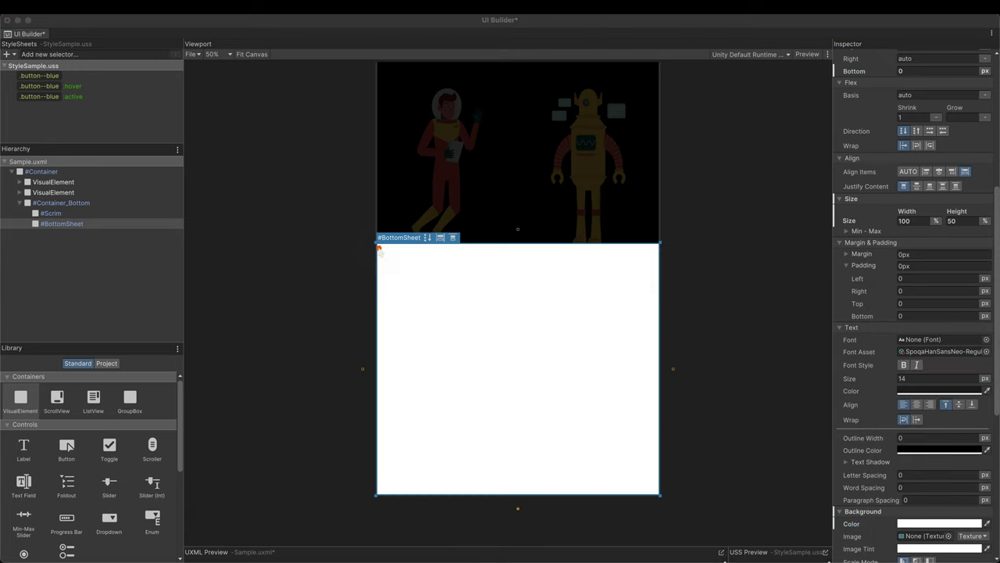
Round the BottomSheet's top-left and top-right corners by 40px.
left_click(655, 250)
scroll(904, 330, "down", 8)
left_click(904, 324)
type("40")
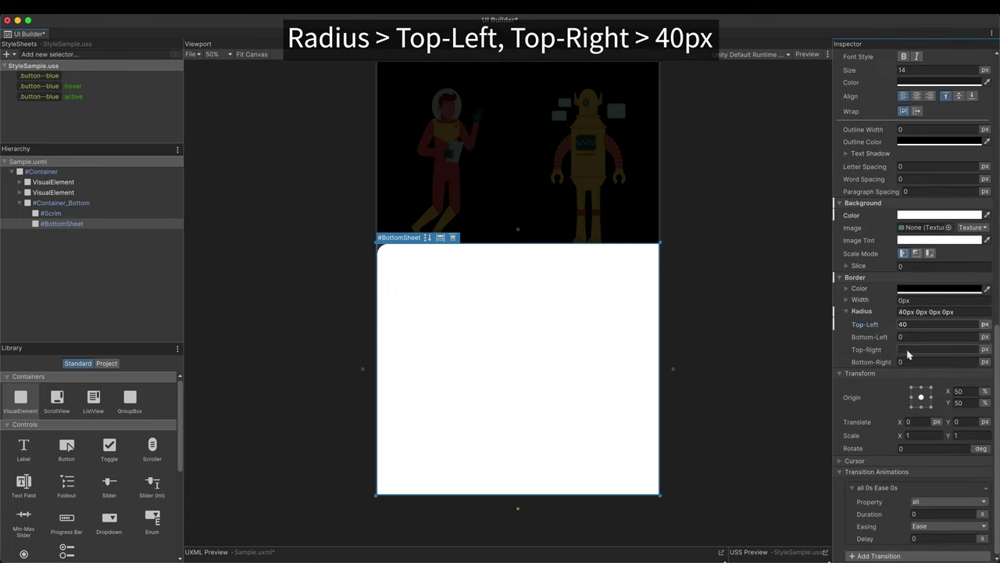
left_click(908, 351)
type("40")
key("Return")
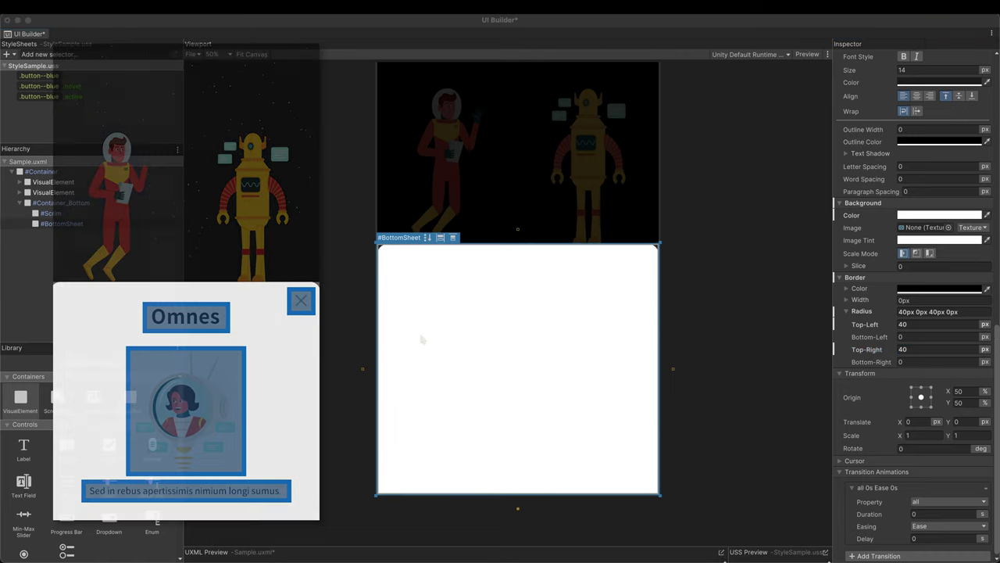
Add a Label and a VisualElement to BottomSheet, giving the element the Hyperspace TV background image.
left_click_drag(24, 446, 67, 228)
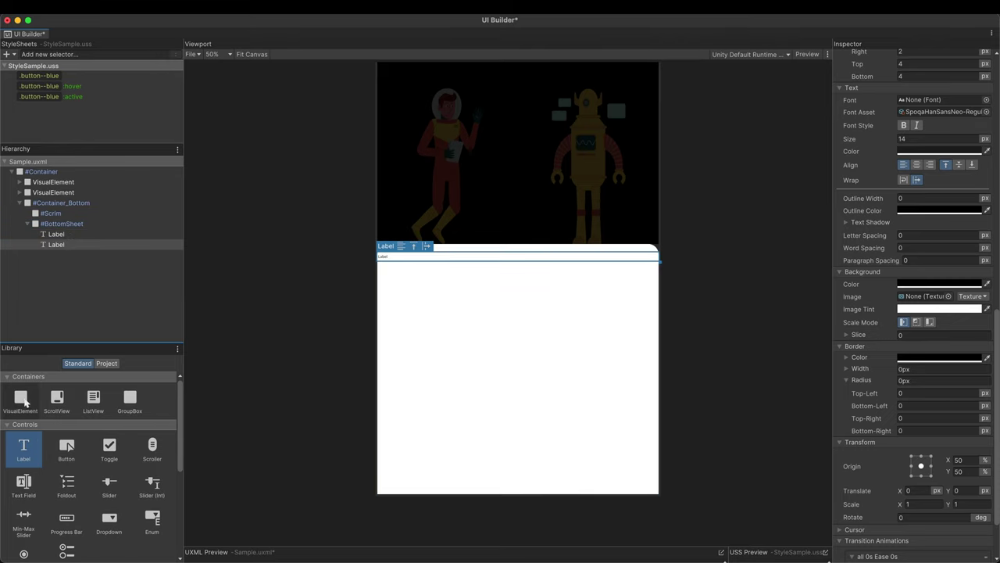
left_click_drag(20, 397, 67, 227)
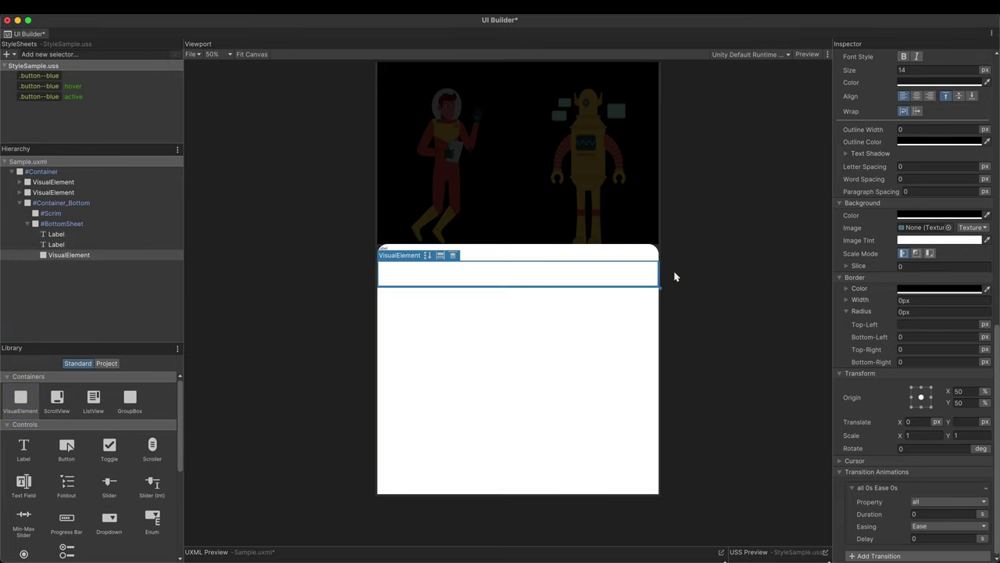
left_click(948, 227)
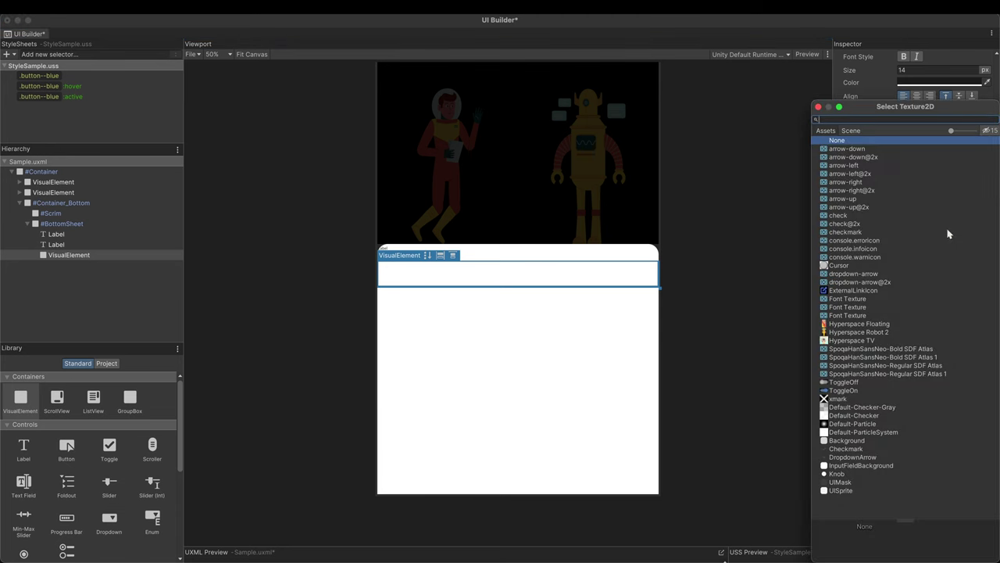
left_click(849, 341)
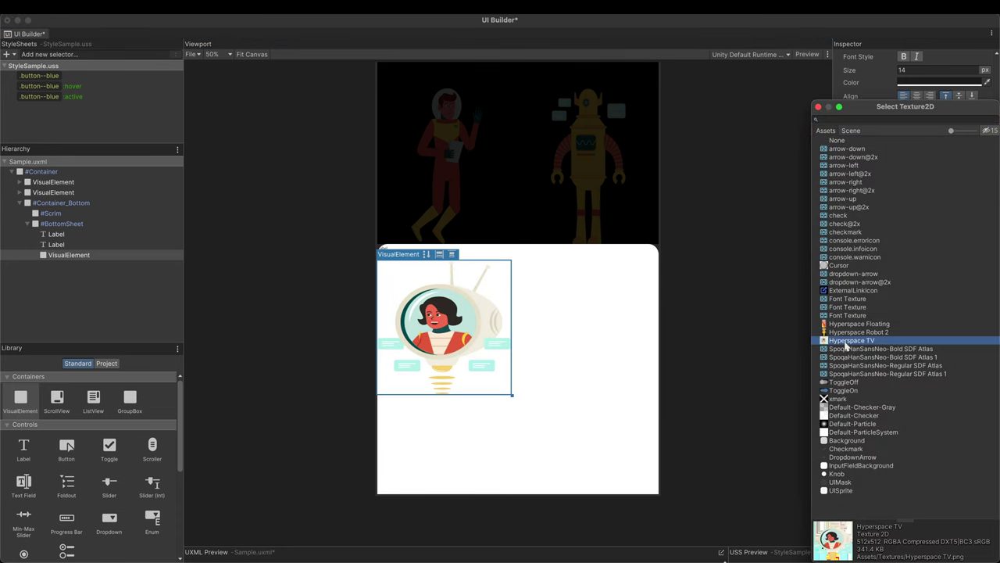
left_click(786, 346)
Size the image element to width 400 px and height 500 px.
scroll(910, 117, "up", 4)
left_click(910, 72)
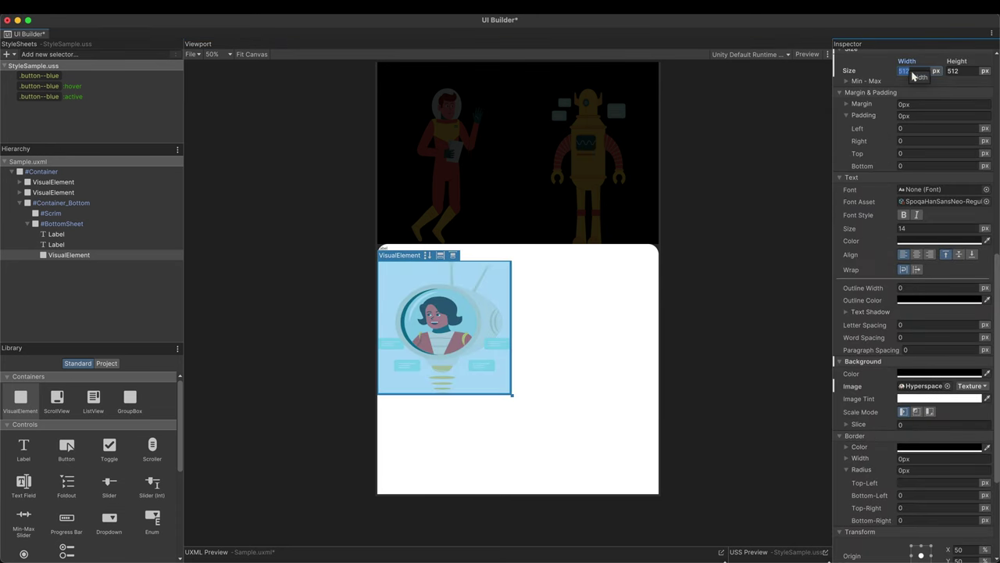
key("Tab")
type("500")
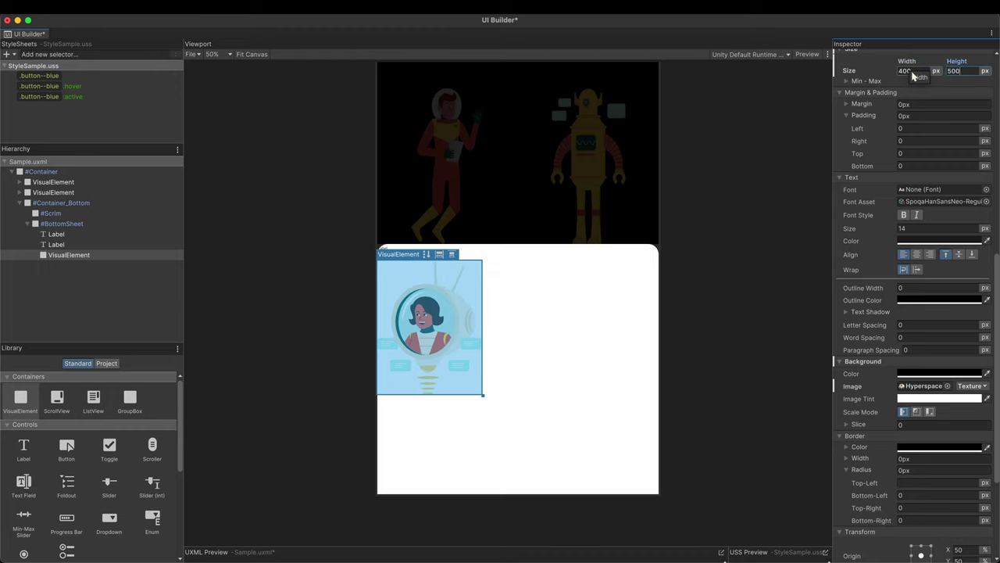
key("Return")
Extract the Title label's inline styles into a new text--title class.
left_click(496, 267)
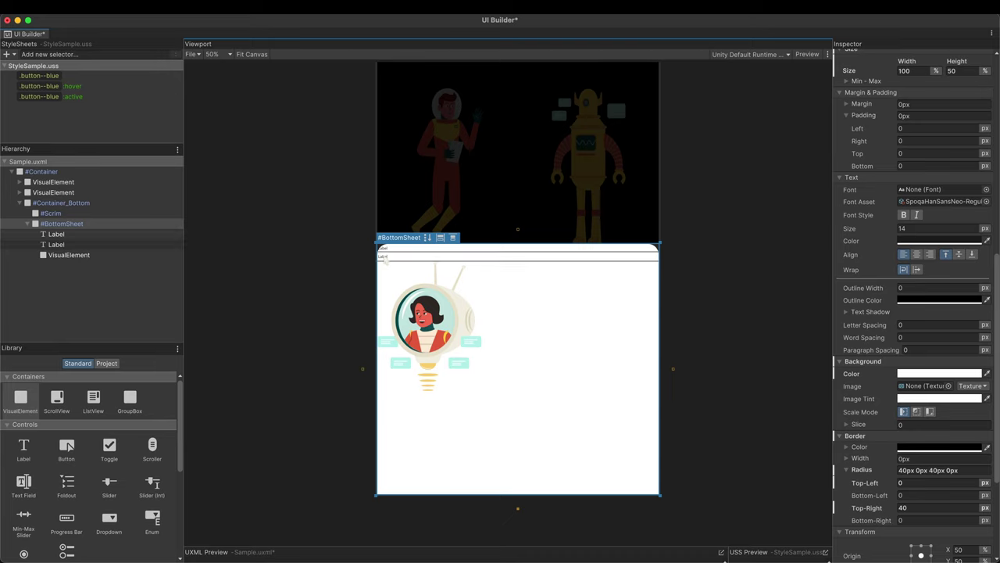
left_click(58, 214)
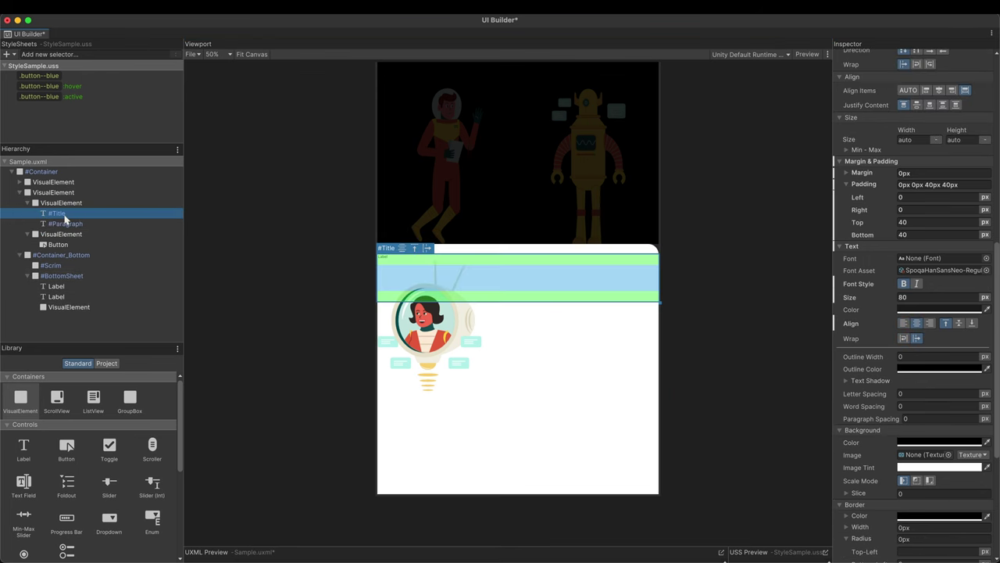
left_click(891, 211)
type("text")
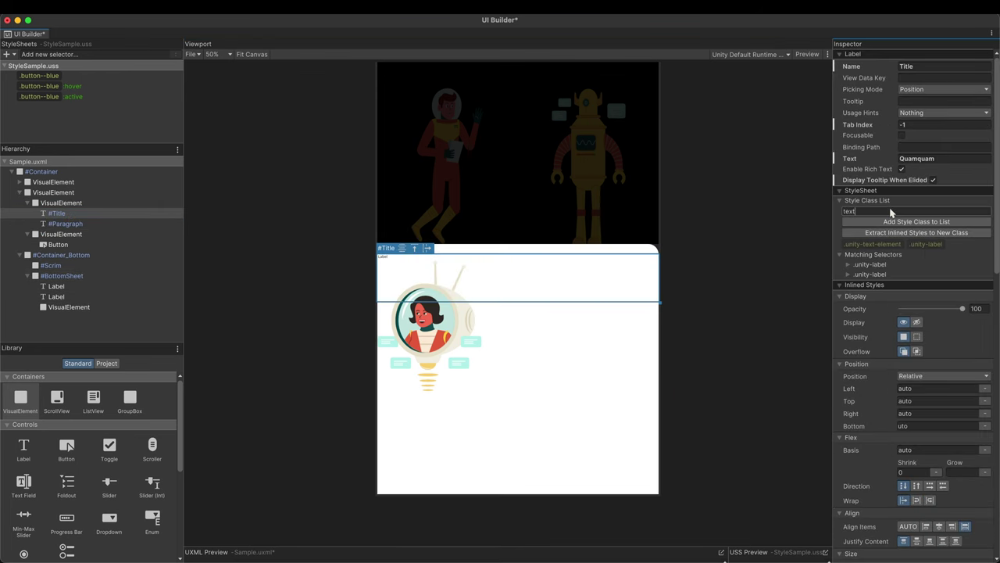
type("--title")
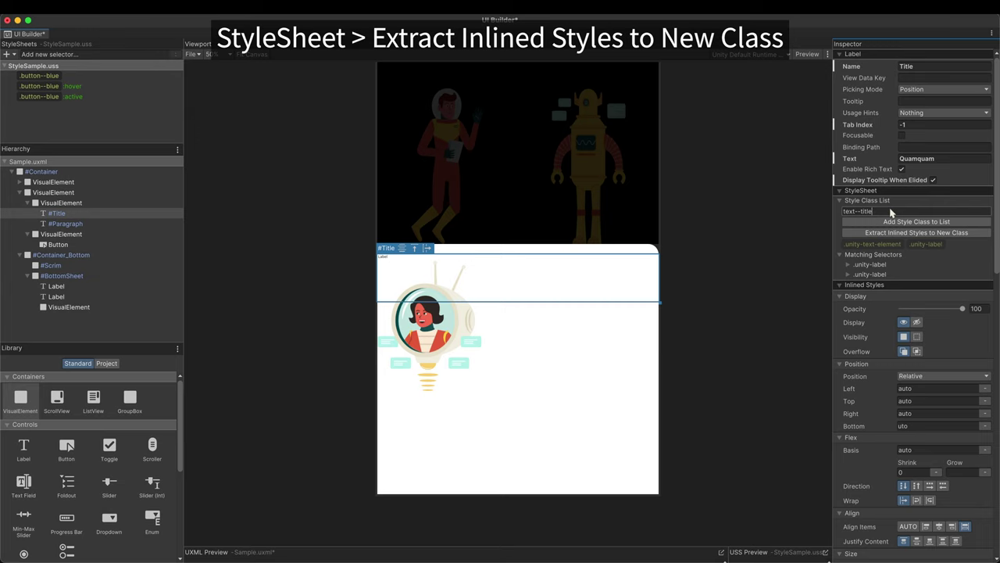
left_click(887, 233)
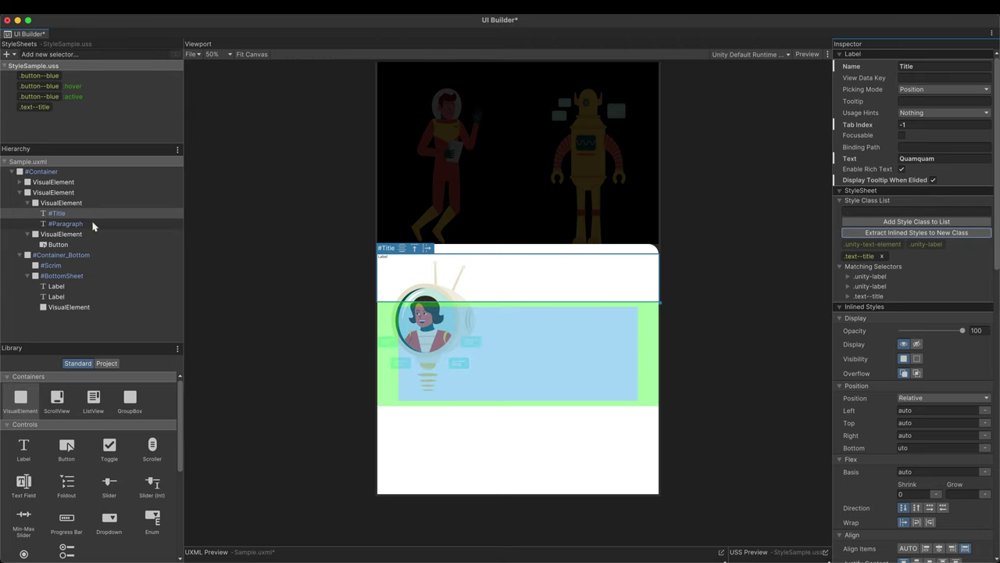
Extract the Paragraph label's inline styles into a new text--paragraph class.
left_click(65, 223)
left_click(852, 212)
type("text--paragr")
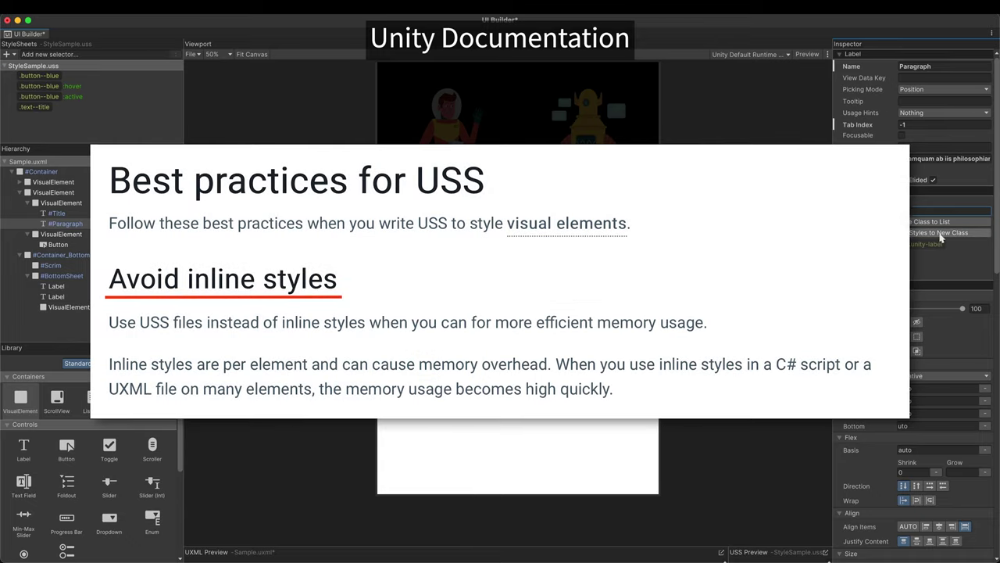
left_click(942, 233)
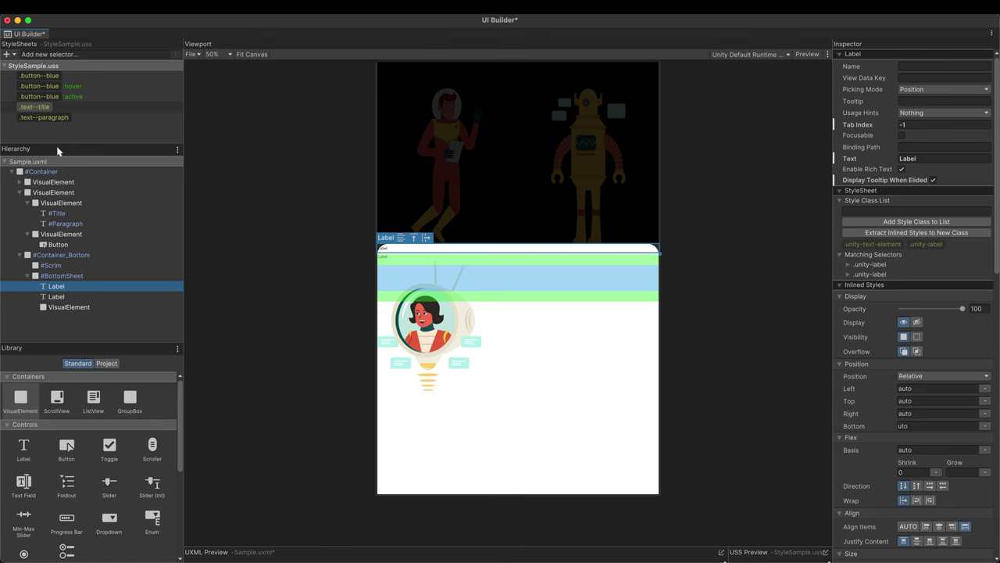
Apply text--title and text--paragraph to the two labels and move the image above the second label.
left_click_drag(57, 288, 51, 289)
left_click(56, 296)
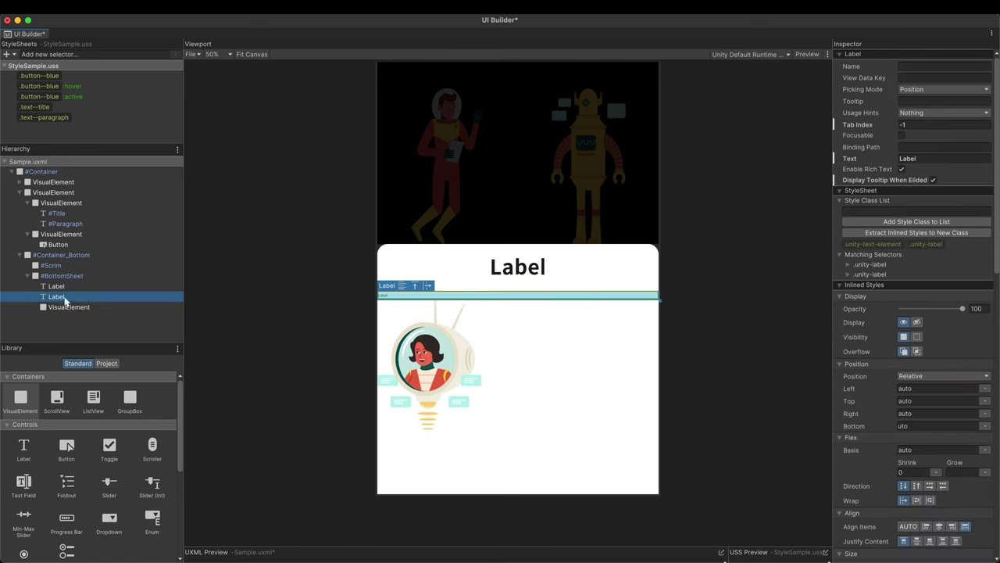
left_click_drag(59, 121, 74, 291)
left_click(76, 306)
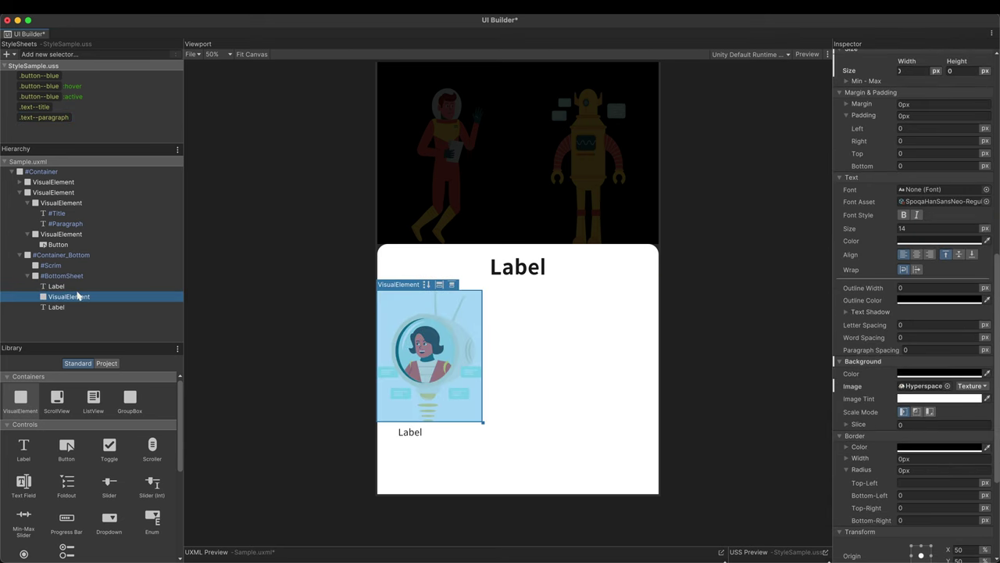
left_click(63, 276)
Centre the sheet's content with Align Items Center and give it 50px top padding.
left_click(938, 105)
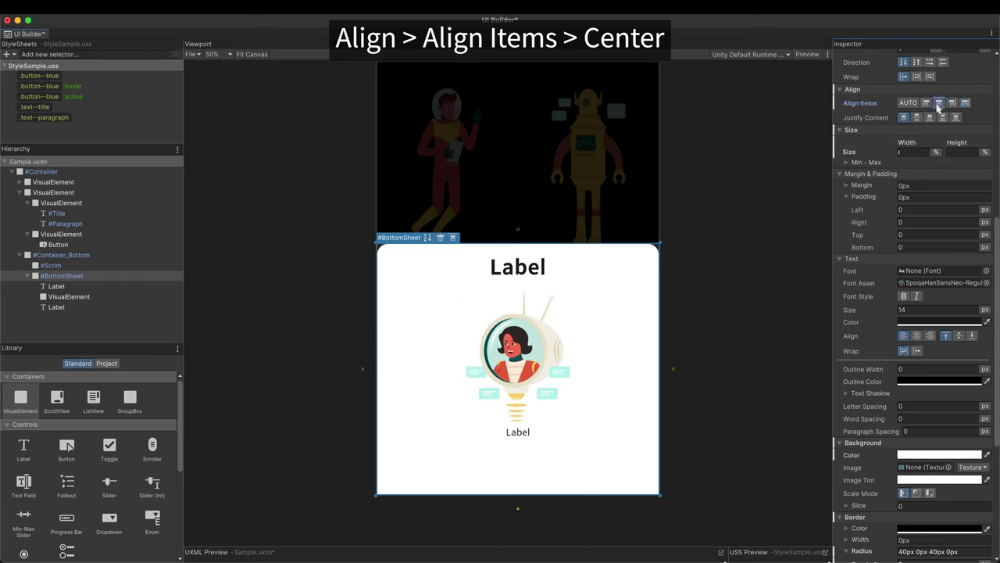
left_click(911, 236)
type("50")
key("Return")
Give the bottom label 100px top and bottom padding.
left_click(98, 308)
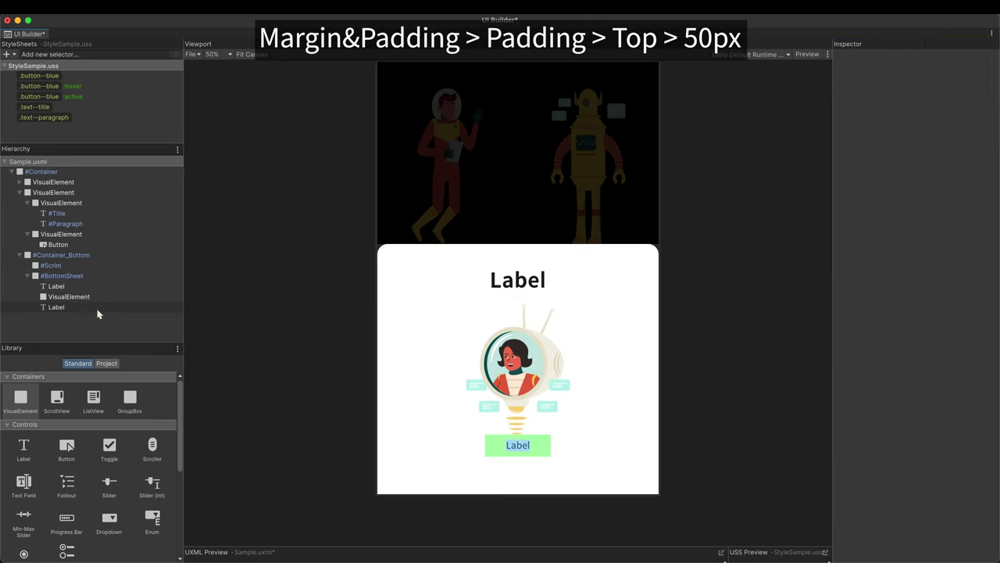
scroll(914, 313, "down", 5)
left_click(908, 501)
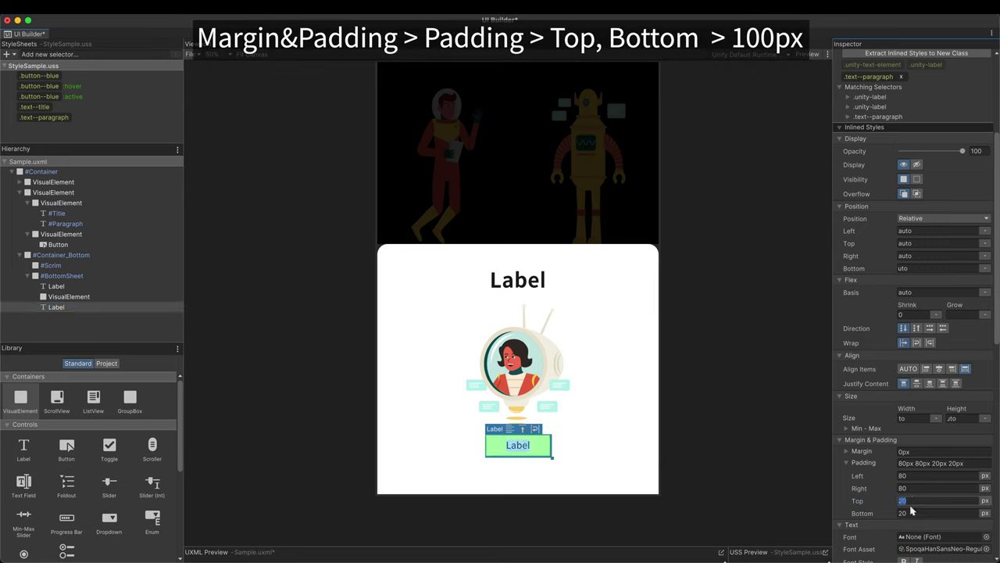
type("100")
left_click(912, 510)
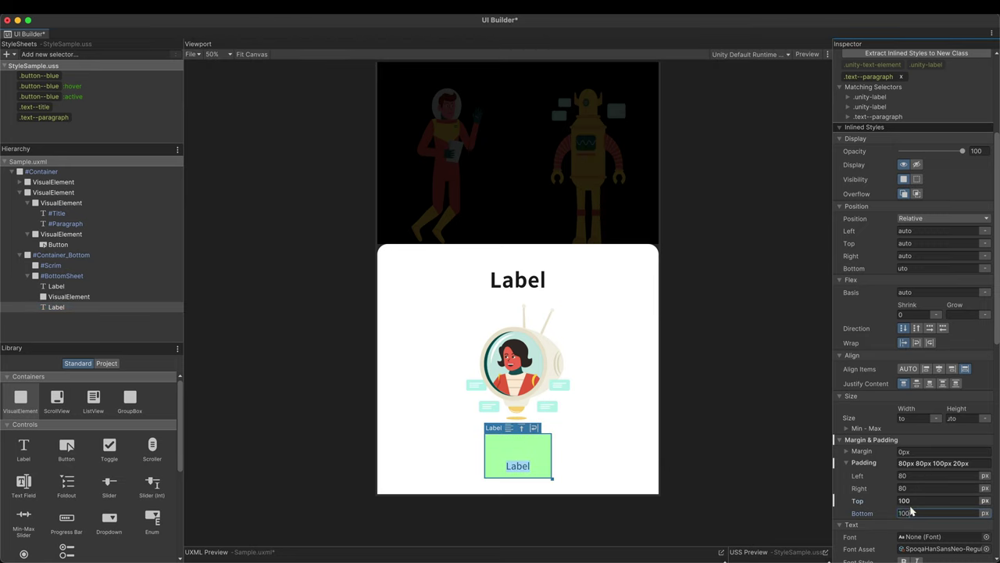
type("100")
key("Return")
Set the top label's text to 'Omnes' and paste a sentence into the bottom label.
left_click(517, 279)
left_click(919, 159)
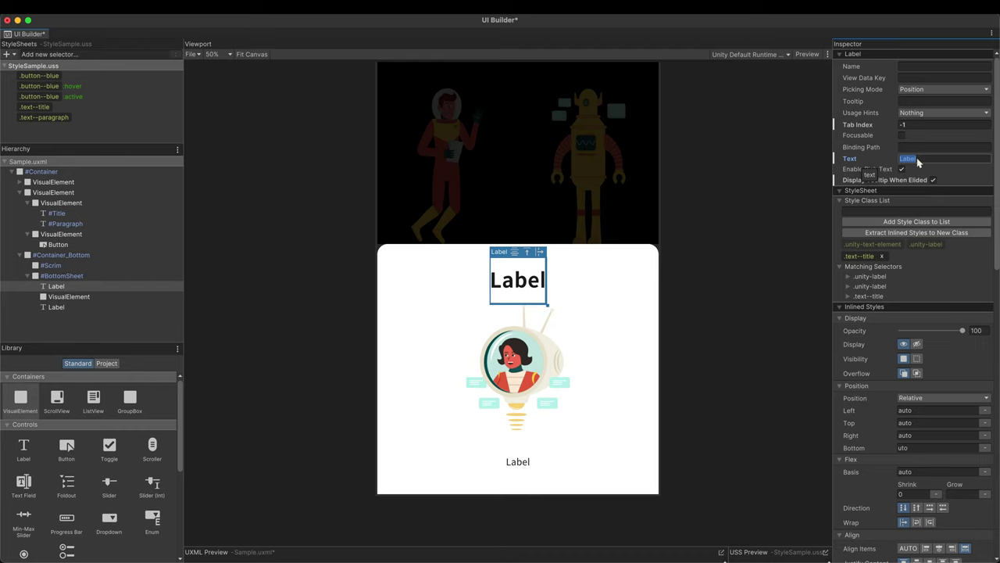
type("Omnes")
left_click(517, 461)
left_click(919, 159)
type("Sed in rebus apertissimis nimium longi sumus.")
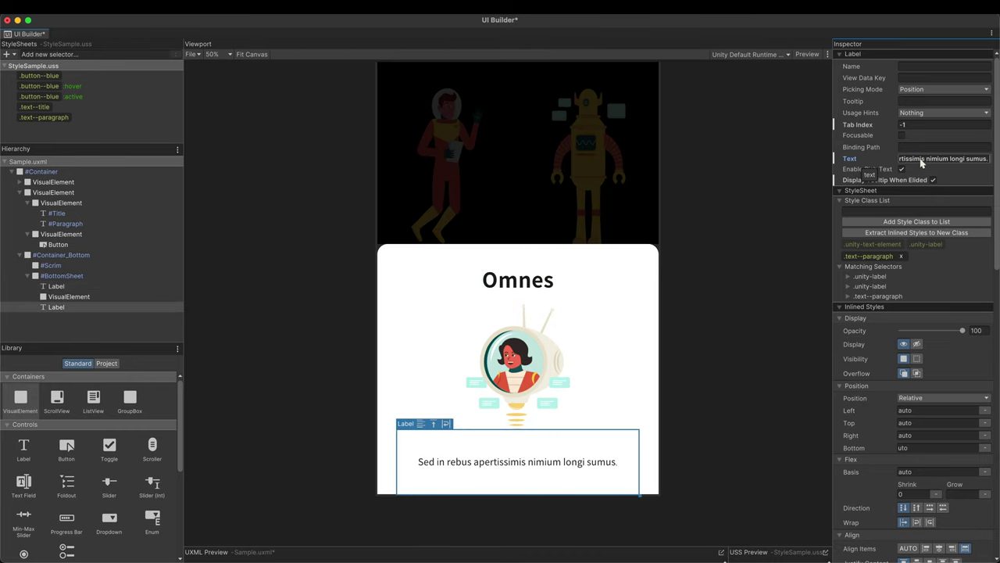
left_click(732, 360)
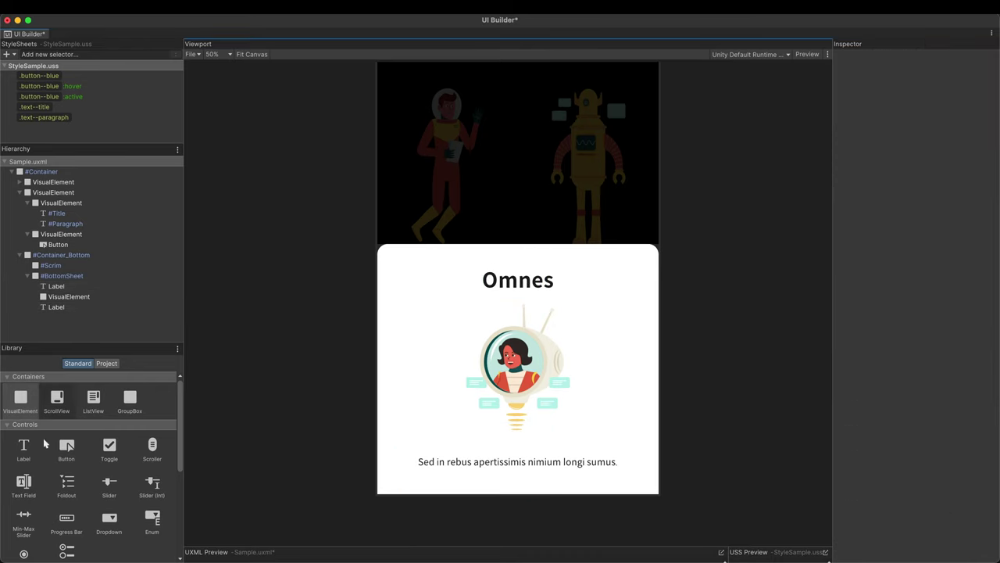
Add a Button to the bottom sheet, positioned Absolute with Right 50px.
left_click_drag(69, 450, 76, 281)
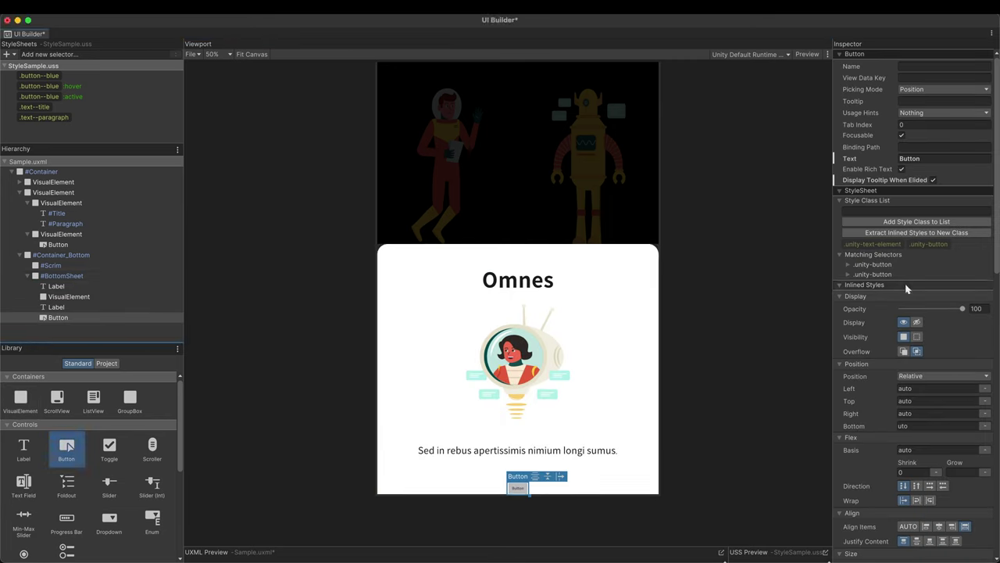
left_click(907, 378)
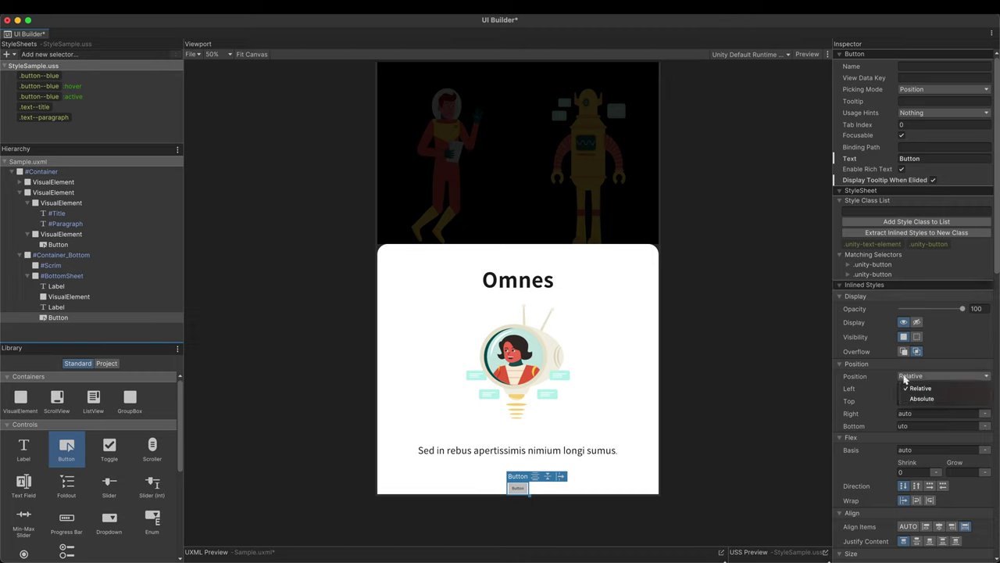
left_click(914, 399)
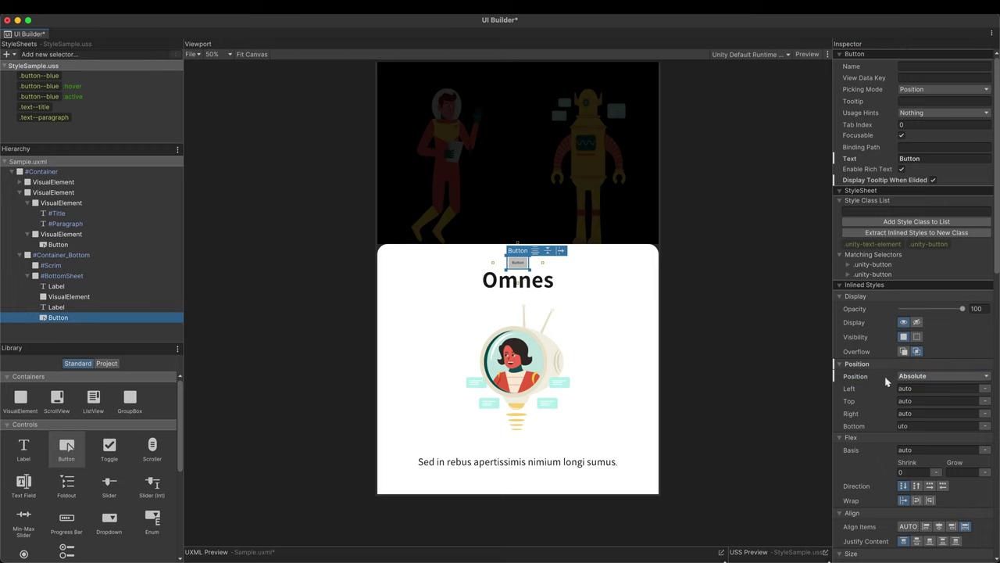
left_click(917, 414)
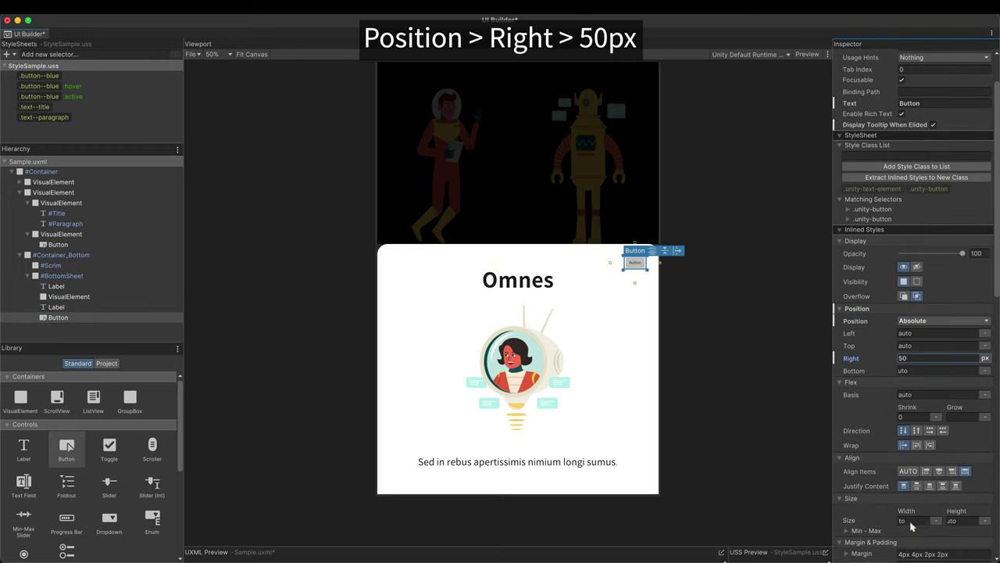
left_click(912, 521)
Make the button 45 × 45 px and clear its caption text.
type("45")
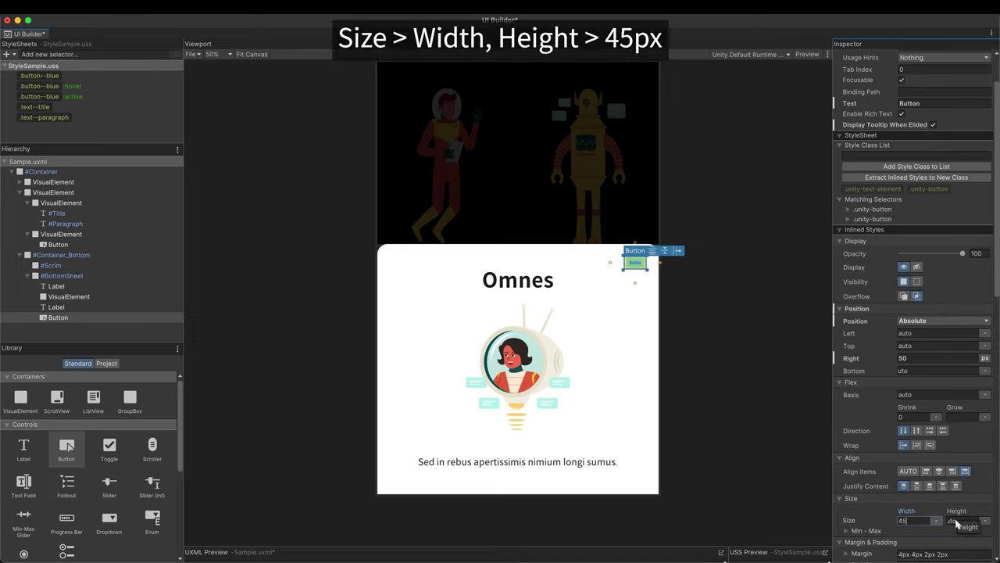
left_click(958, 520)
type("45")
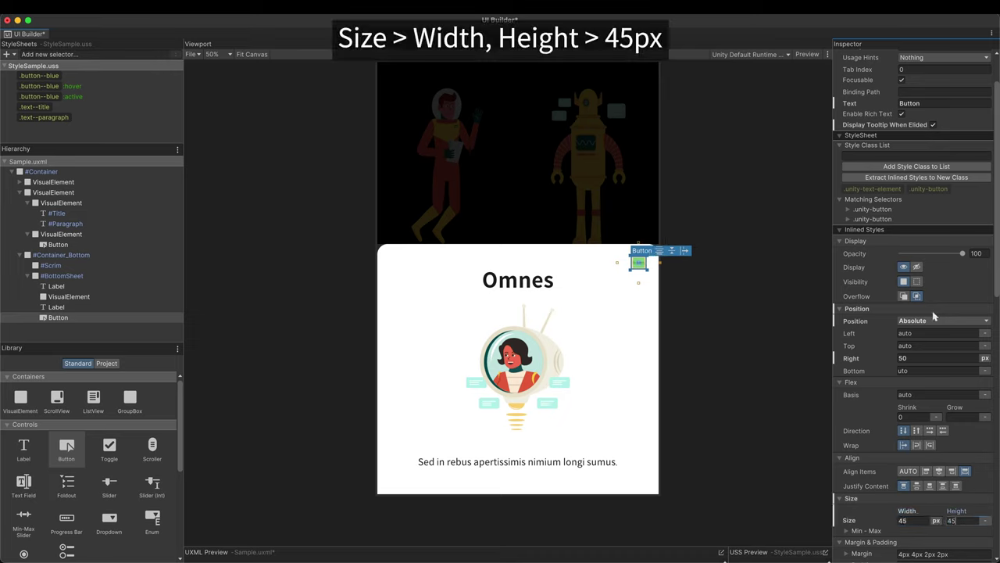
scroll(934, 226, "up", 3)
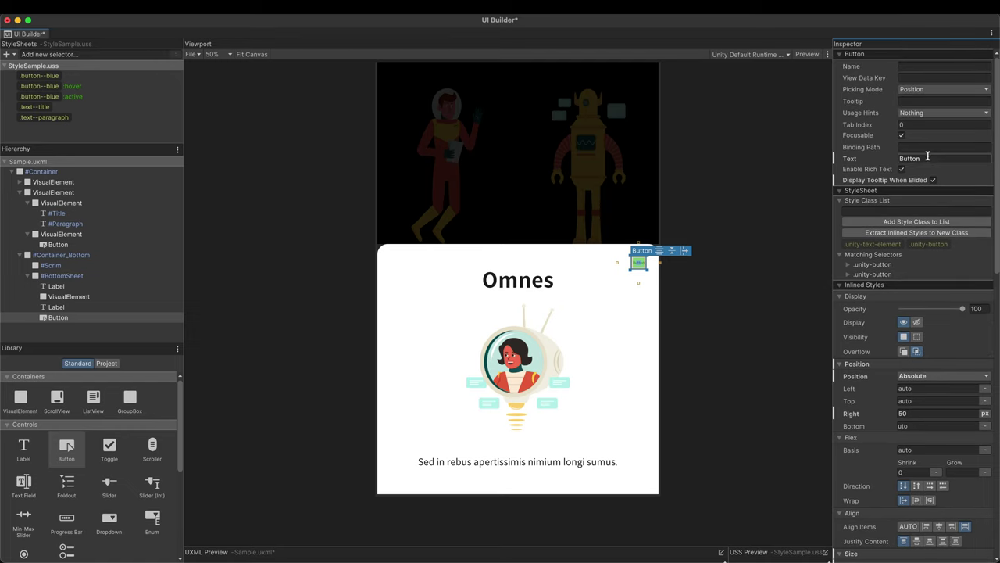
left_click(928, 160)
key("BackSpace")
Set the close button's border width to 0.
scroll(922, 197, "down", 15)
scroll(879, 431, "down", 2)
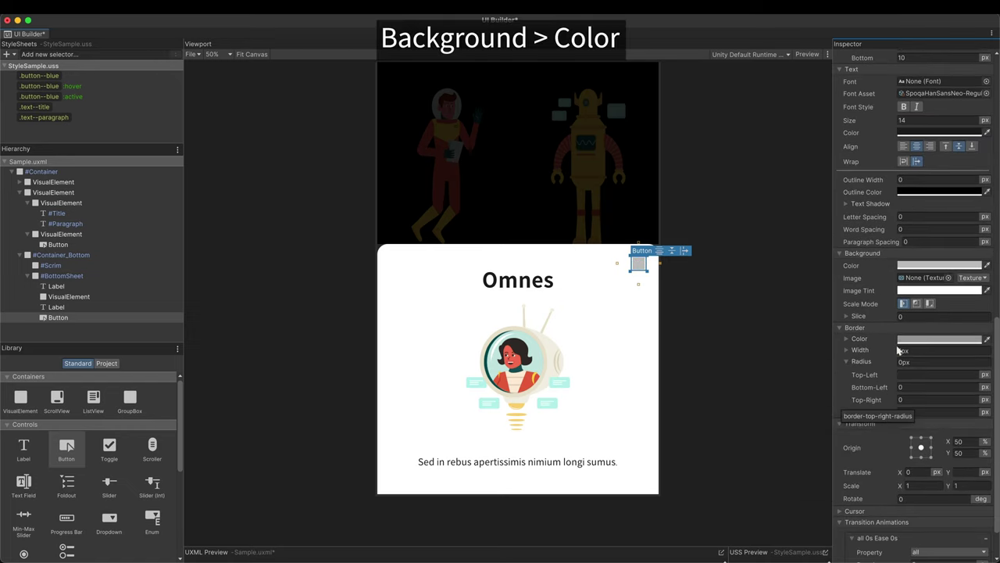
left_click(911, 351)
type("0")
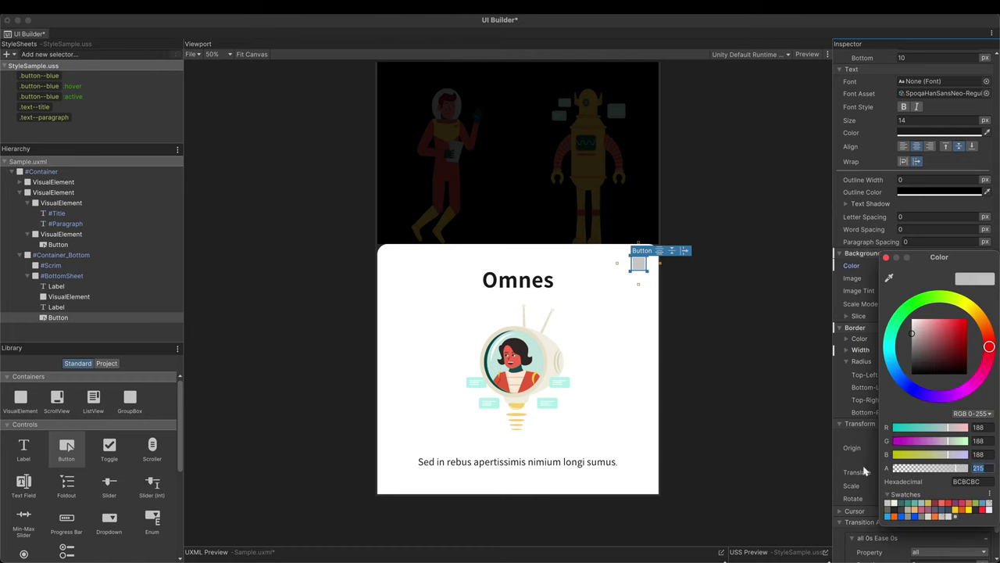
type("0")
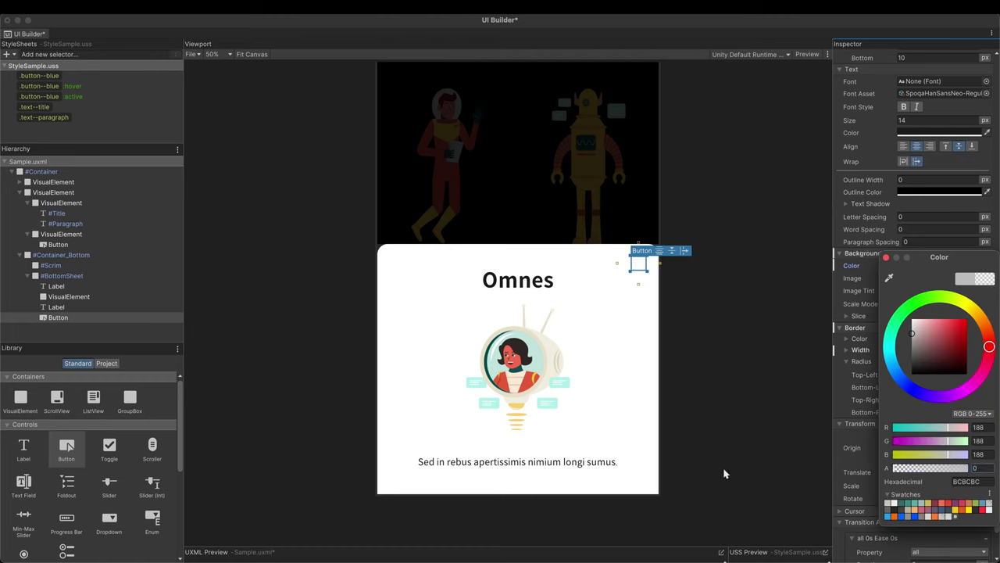
Set the button's background image to xmark with a mid-grey image tint.
left_click(851, 294)
left_click(947, 278)
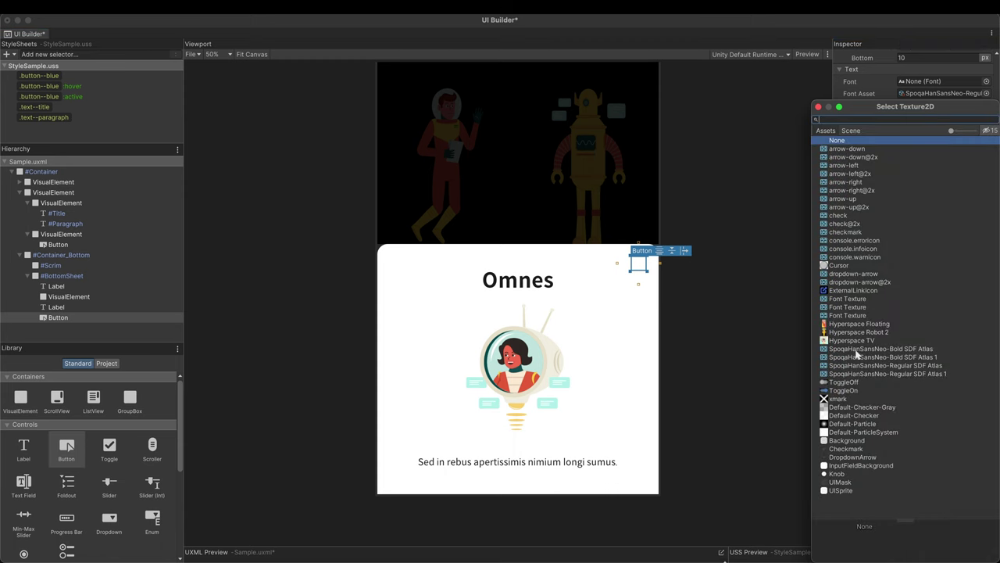
double_click(845, 399)
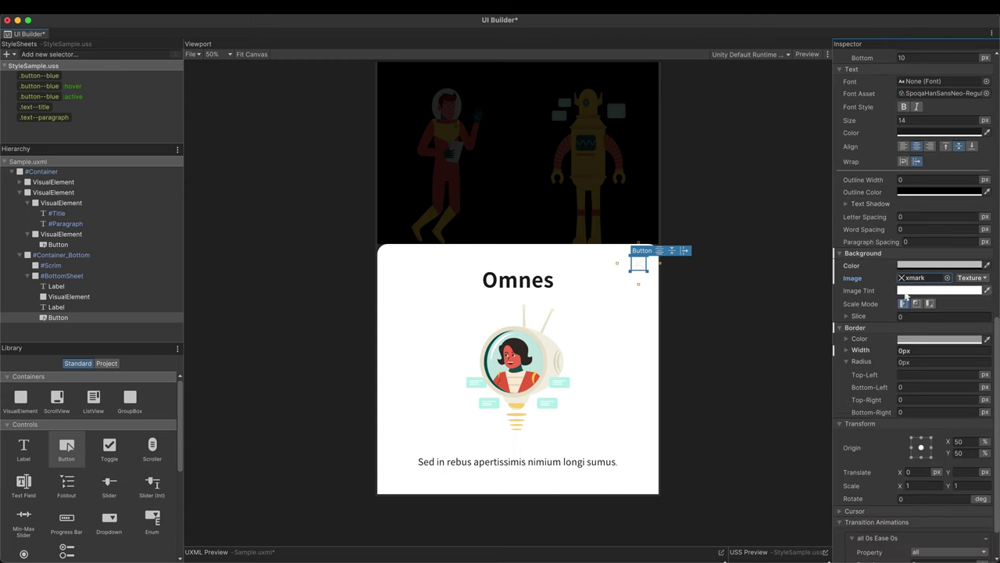
left_click(905, 293)
left_click_drag(919, 369, 907, 378)
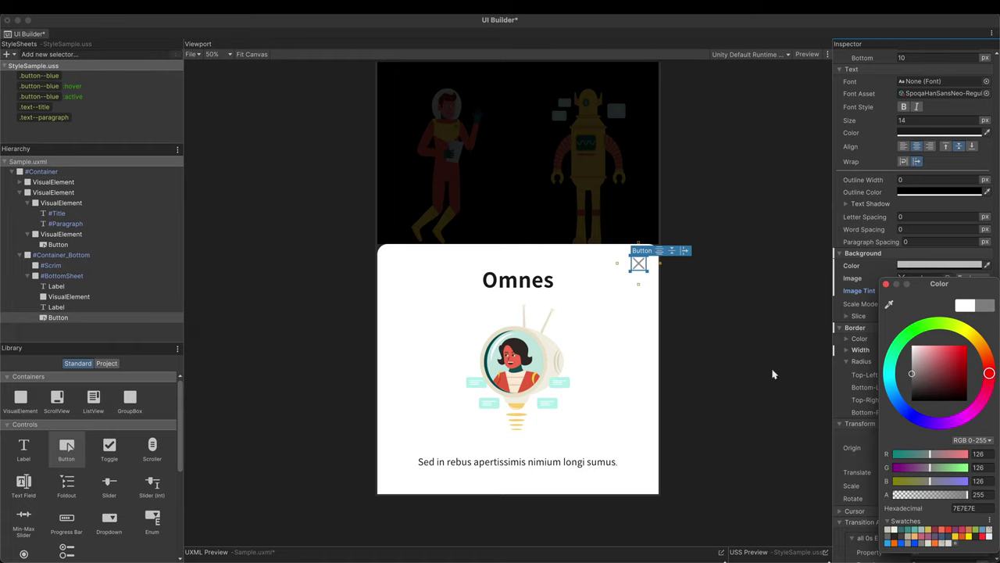
left_click(742, 375)
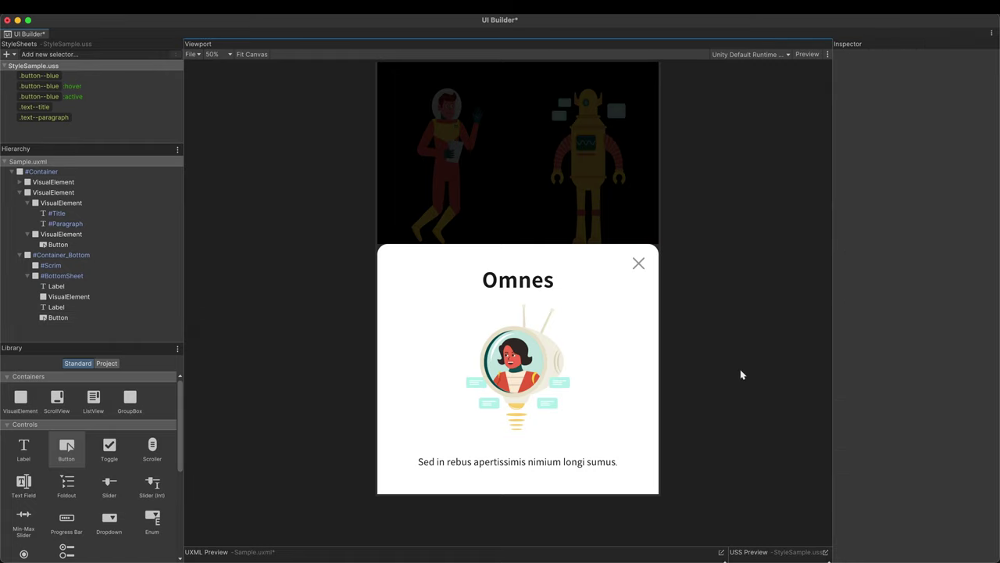
Rename the main page's button to Button_Open.
left_click(51, 252)
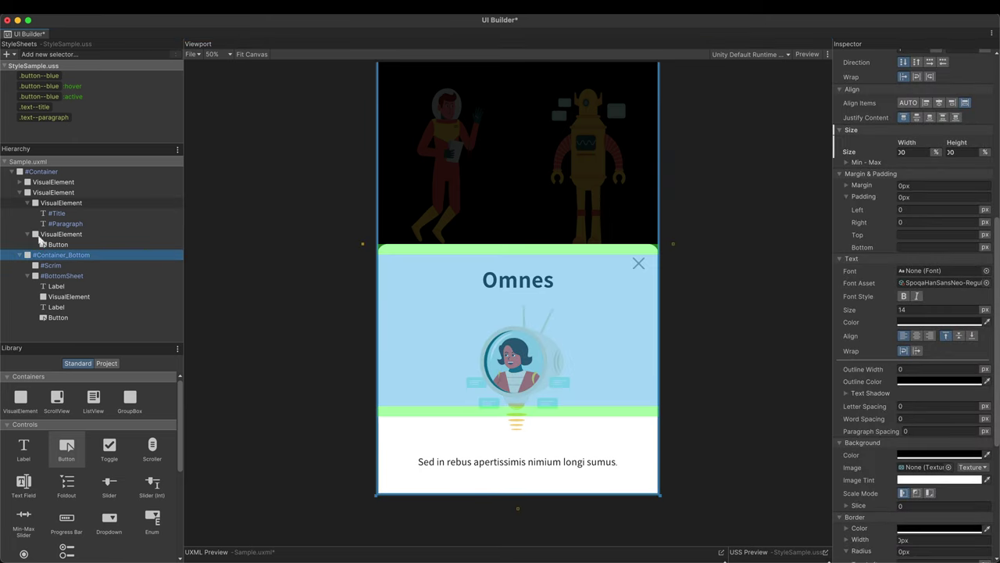
left_click(55, 245)
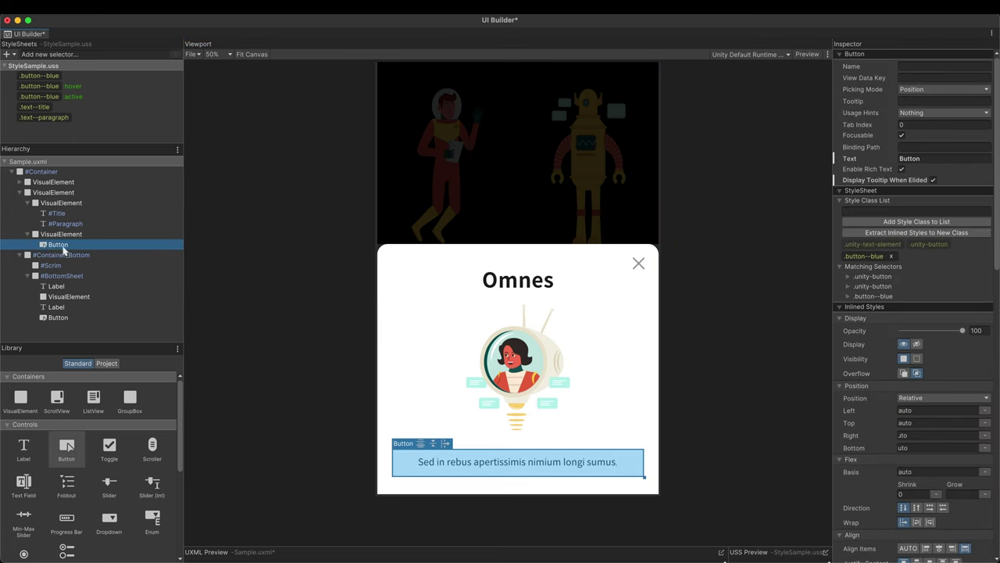
double_click(59, 246)
type("Butto")
type("n_Open")
key("Return")
Rename the sheet's button to Button_Close and its picture element to Image_Girl.
left_click(59, 317)
double_click(61, 319)
type("Button_Close")
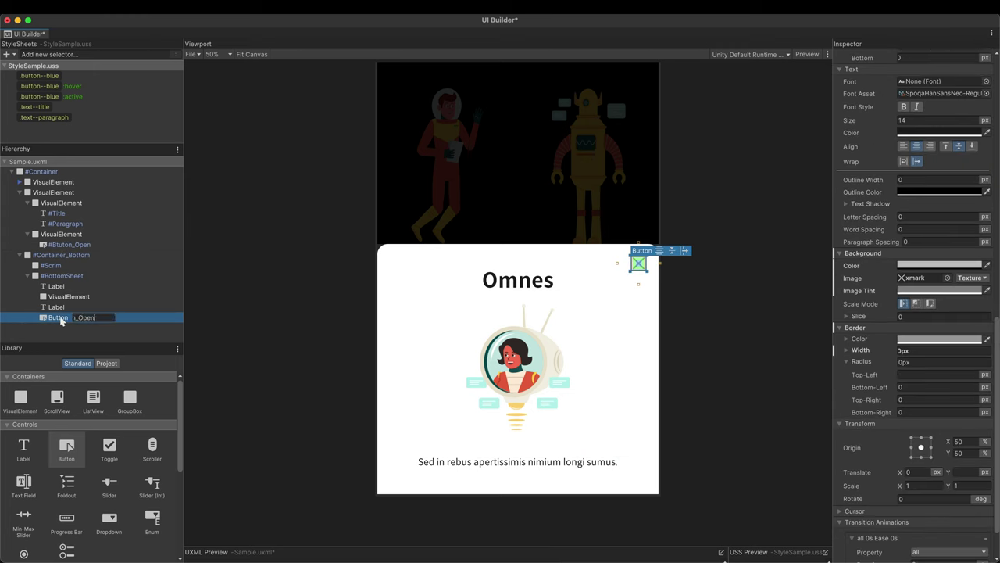
key("Return")
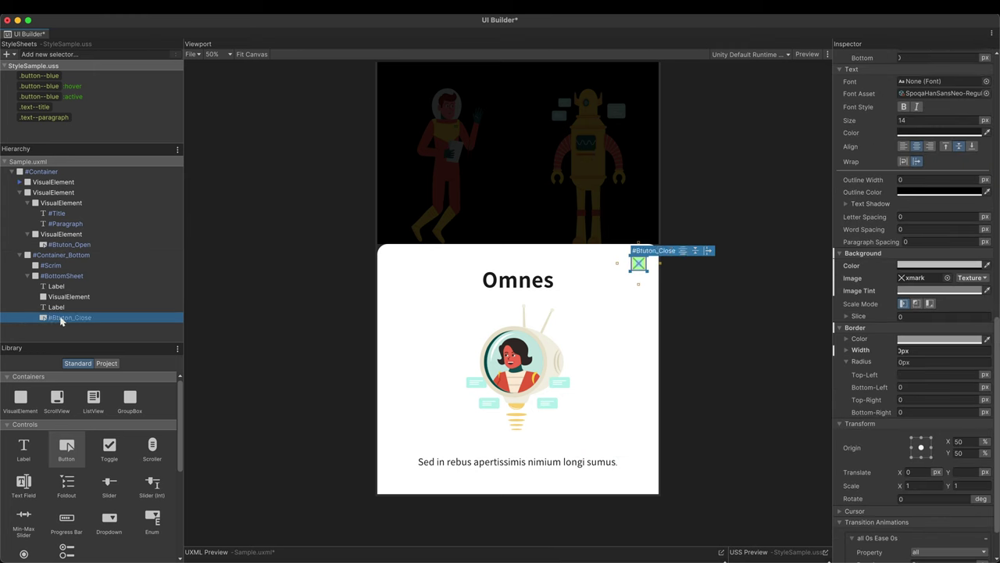
left_click(69, 297)
double_click(69, 298)
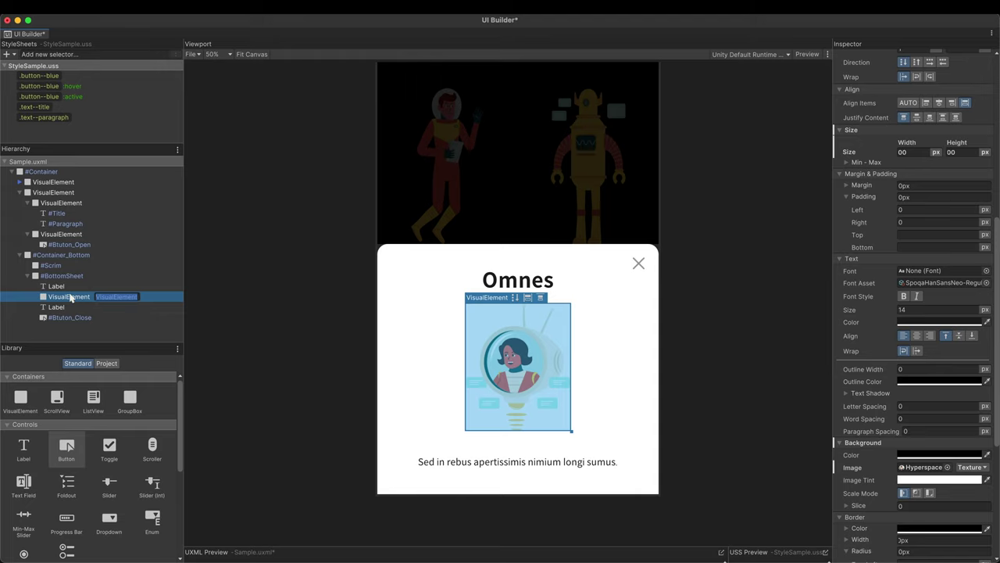
type("Image_G")
key("Return")
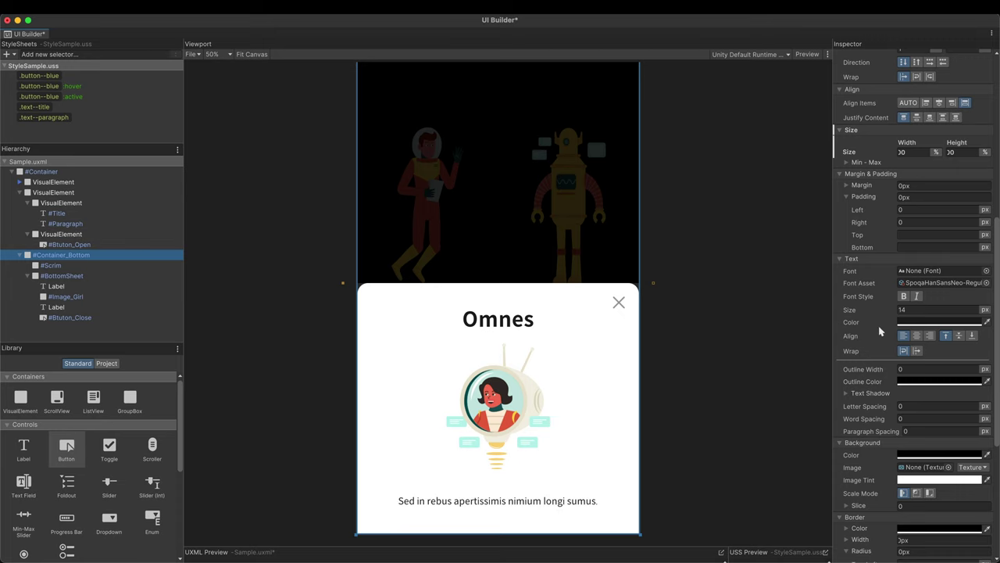
Drag Container_Bottom's Opacity slider down to 0.
scroll(878, 331, "up", 6)
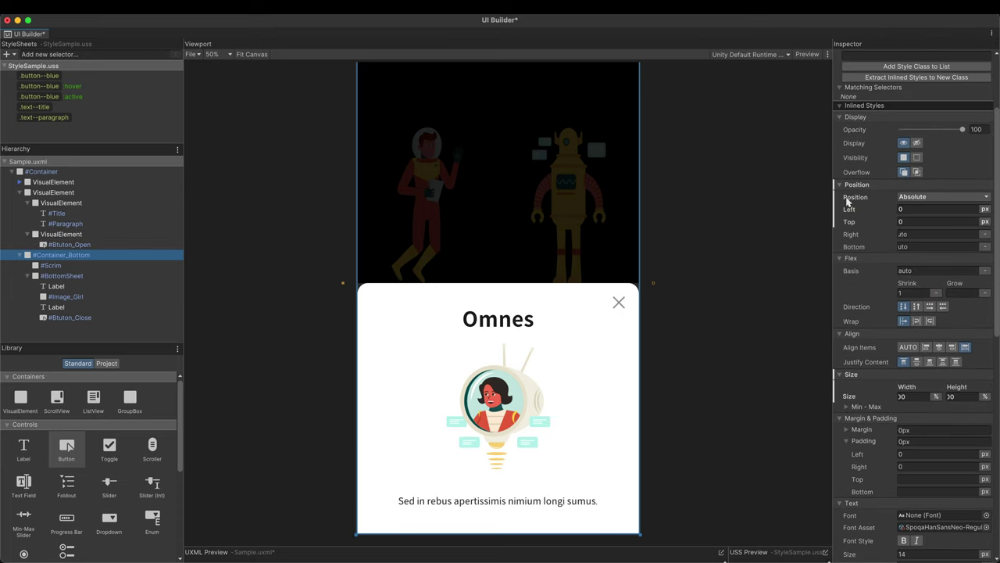
left_click(842, 131)
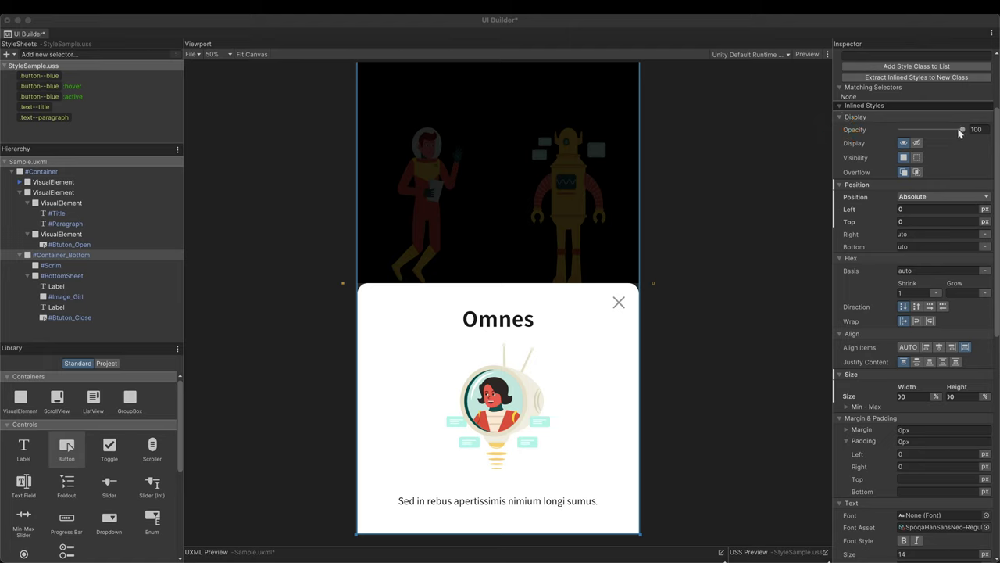
left_click_drag(959, 132, 893, 137)
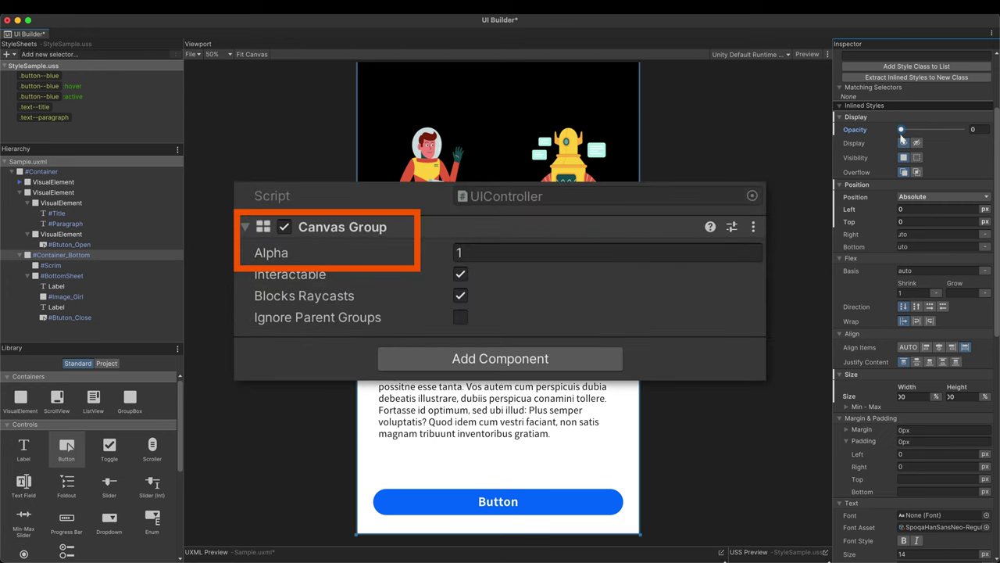
left_click_drag(905, 136, 844, 136)
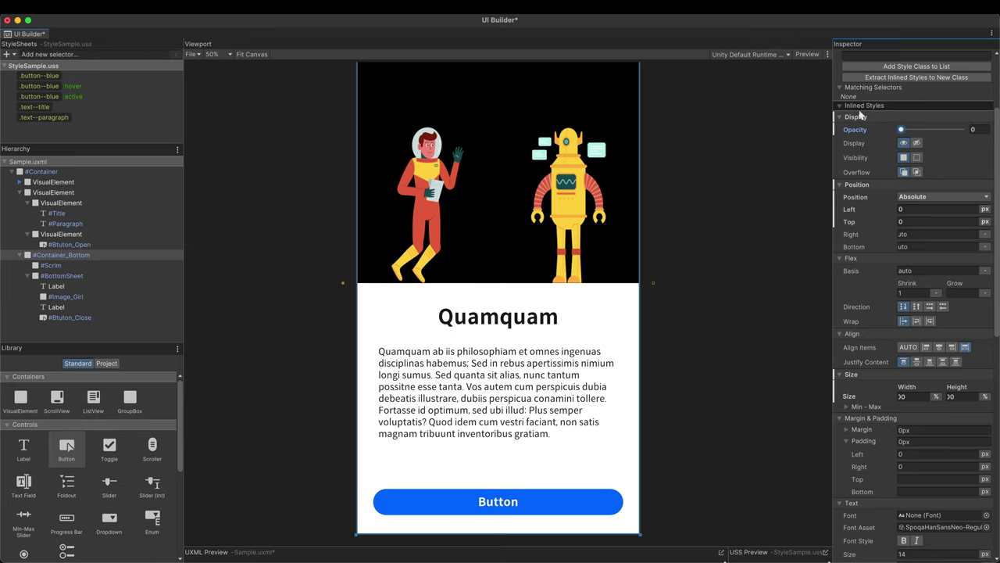
Turn on the Viewport's interactive Preview mode.
right_click(842, 131)
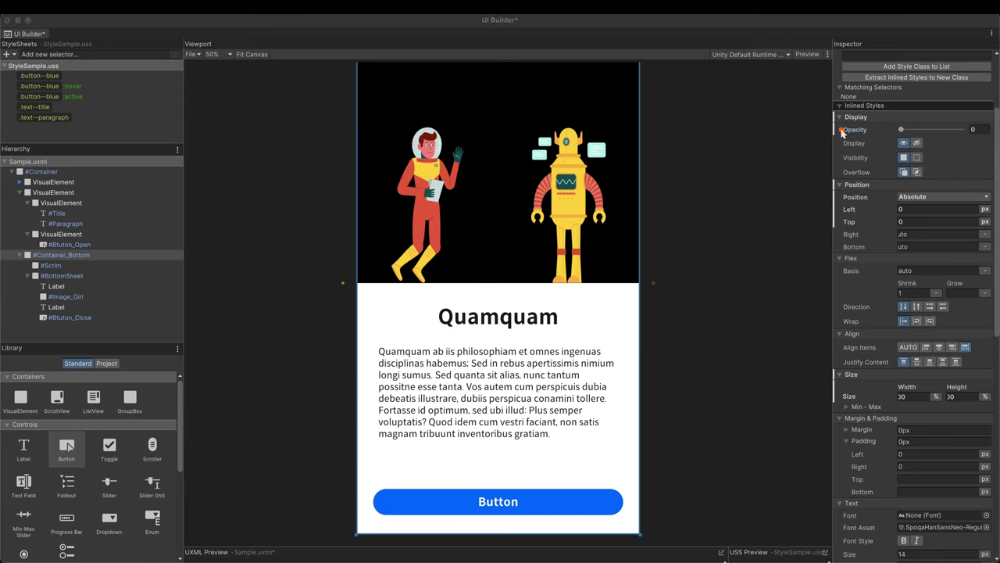
left_click(806, 63)
left_click(807, 54)
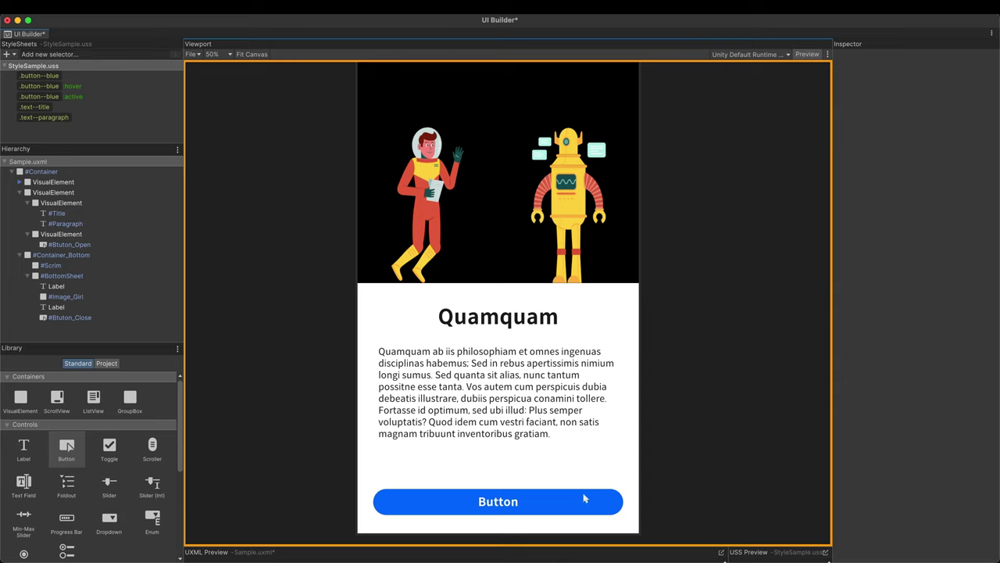
Save, delete Container_Bottom, test the page's button, then restore the container.
left_click(83, 257)
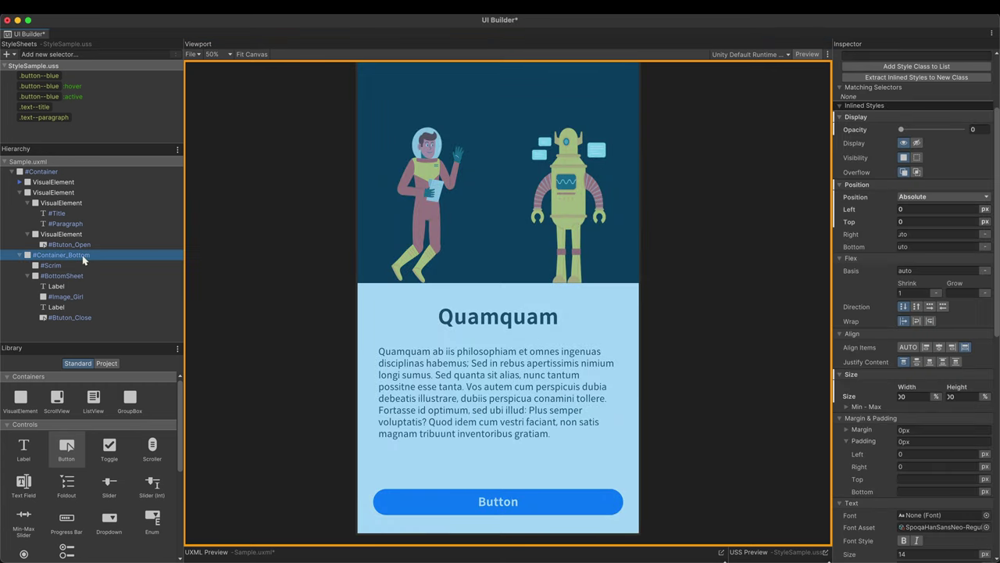
key("super+s")
key("Delete")
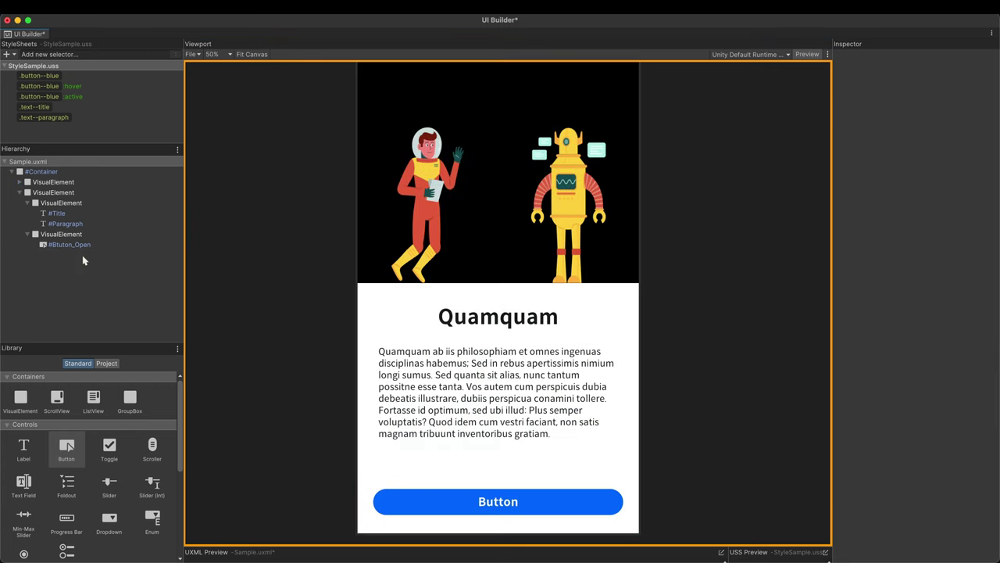
left_click(615, 466)
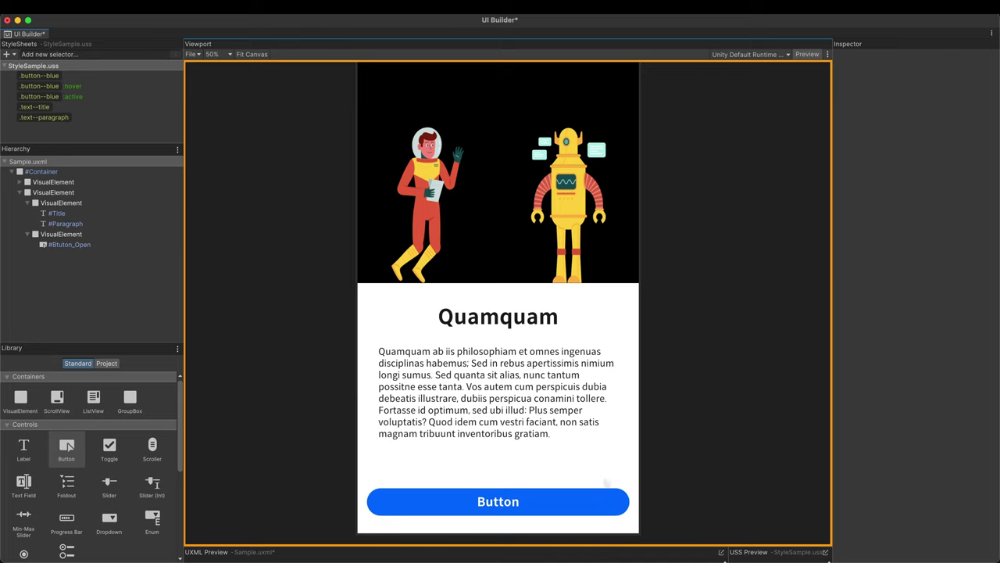
left_click(67, 296)
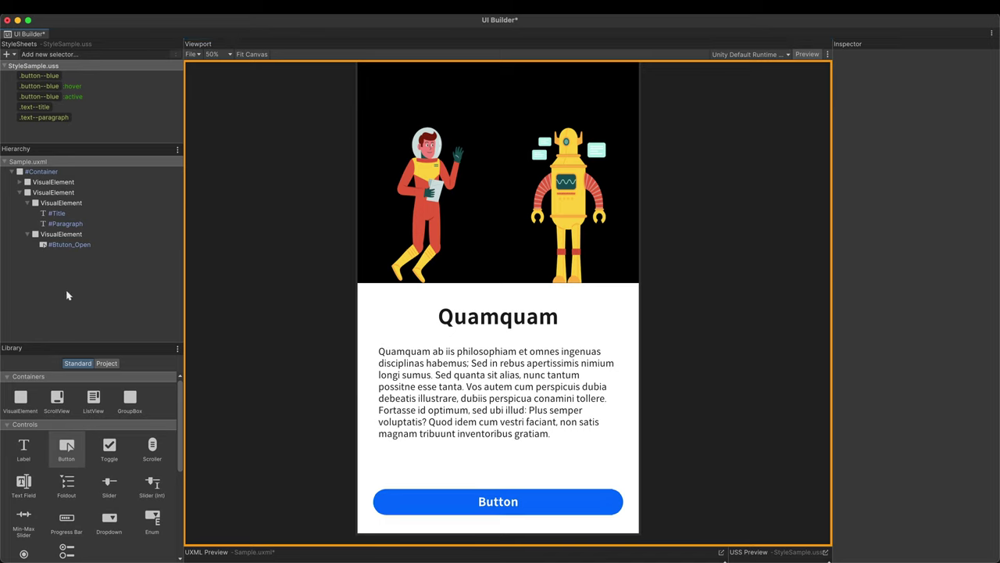
key("ctrl+v")
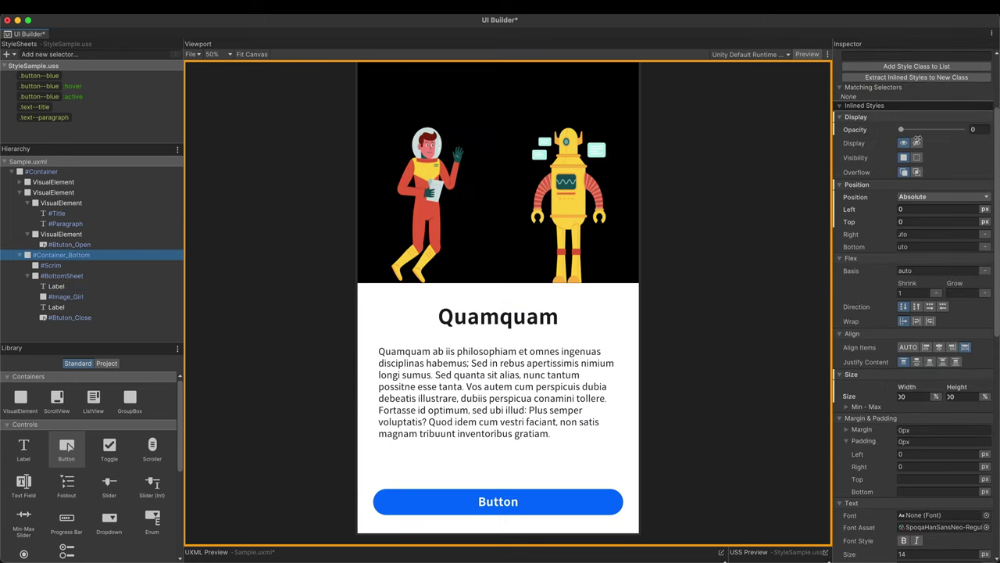
Unset the container's Display override, set it to none, and toggle the Paragraph's display off and on.
right_click(853, 141)
left_click(858, 156)
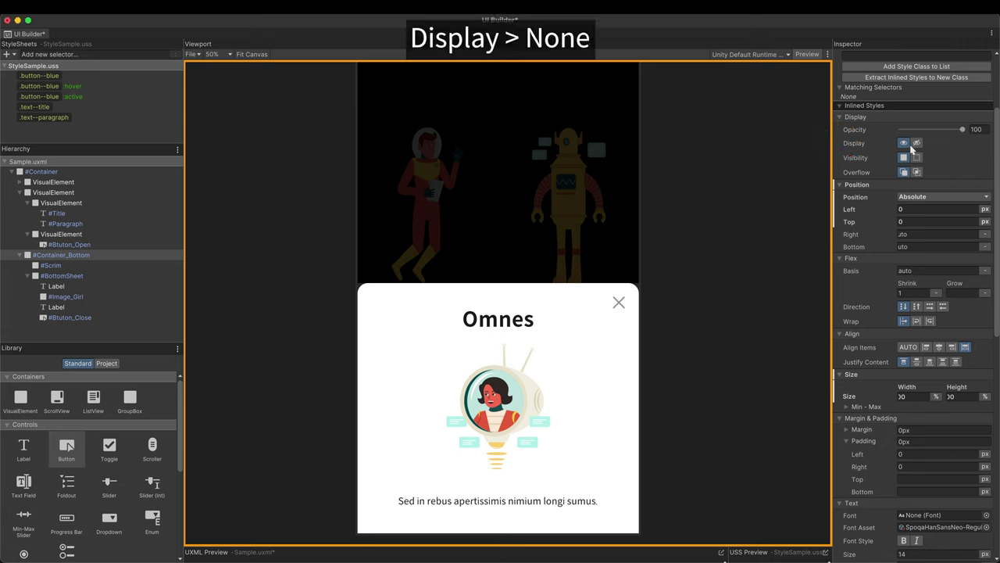
left_click(916, 145)
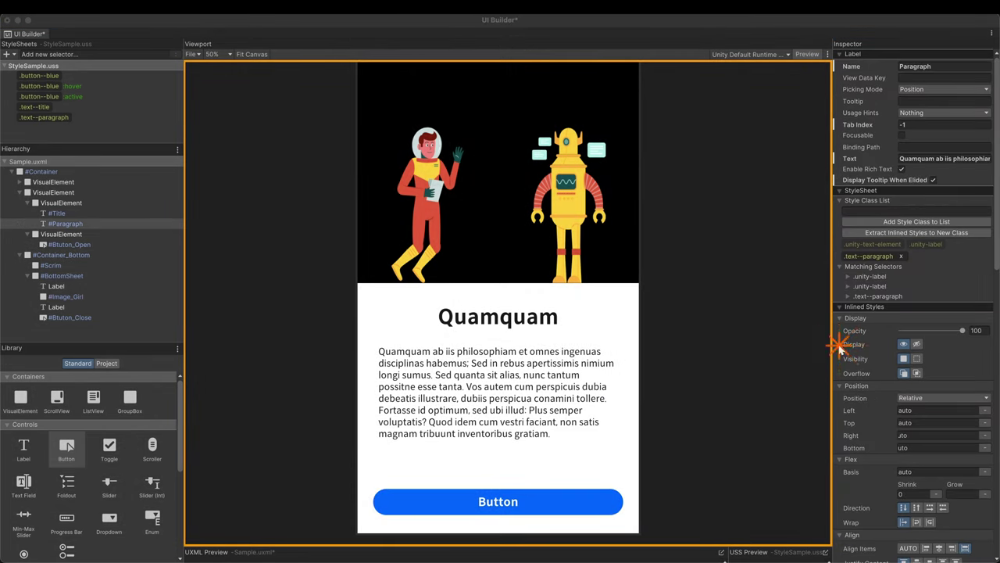
left_click(917, 345)
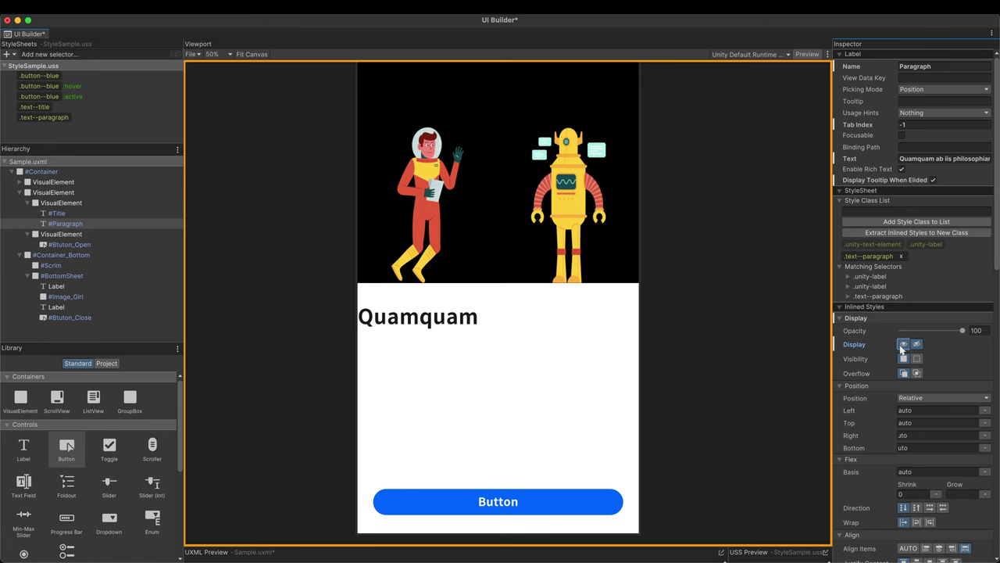
left_click(903, 343)
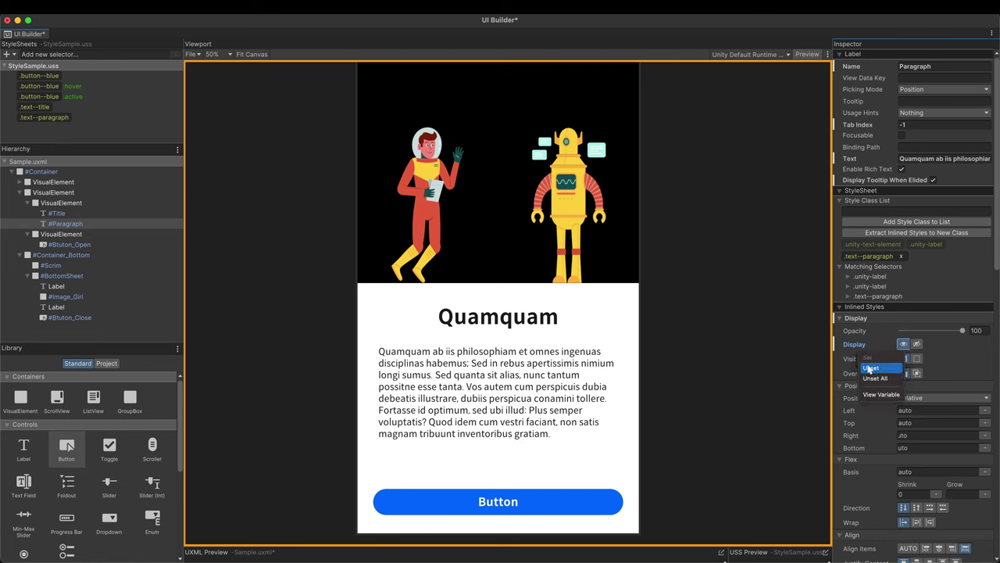
Set Container_Bottom's display back to flex and save the layout.
left_click(764, 217)
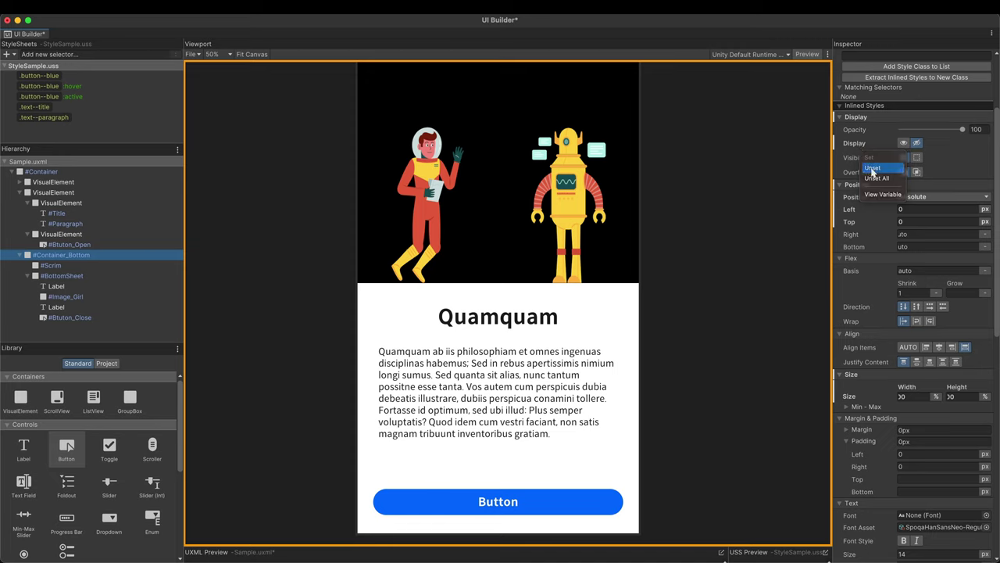
left_click(904, 143)
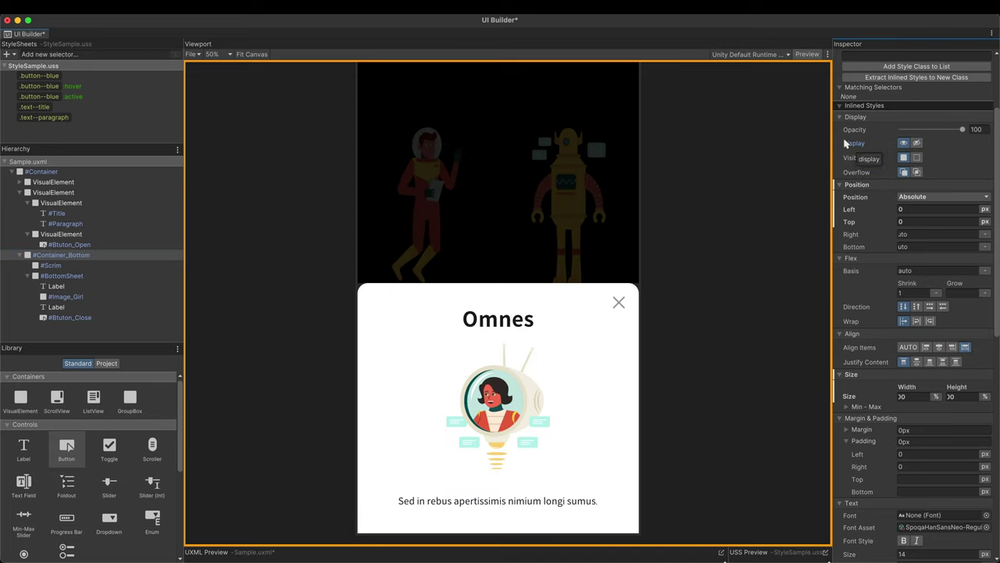
key("super+s")
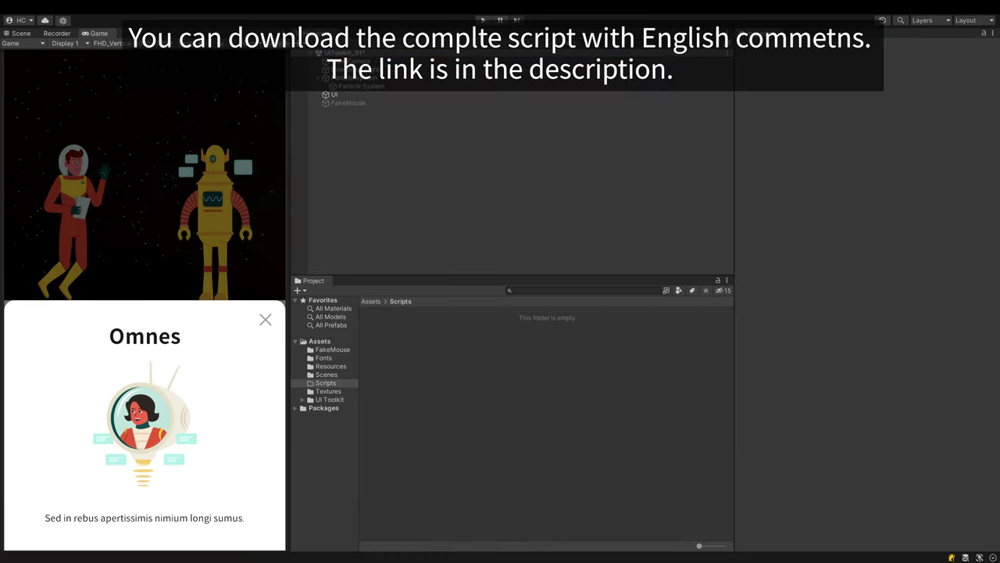
Create a new C# script named UIController in the Scripts folder.
right_click(412, 323)
mouse_move(466, 272)
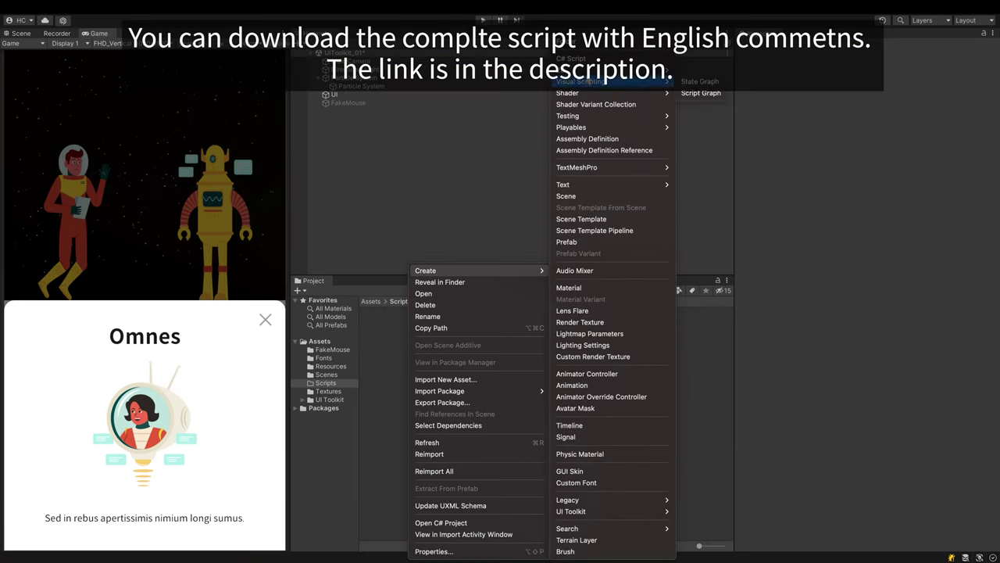
left_click(572, 59)
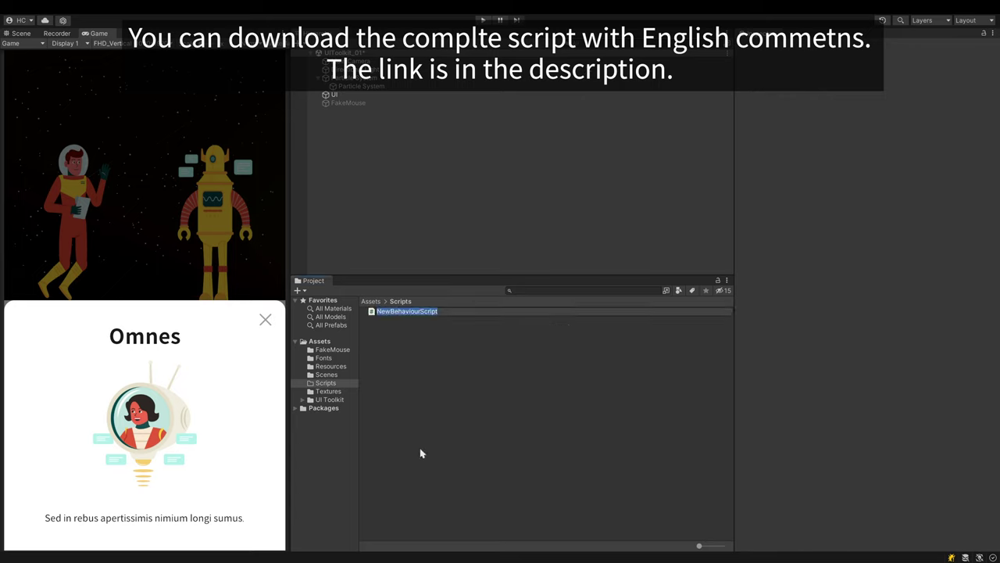
type("UIController")
key("Return")
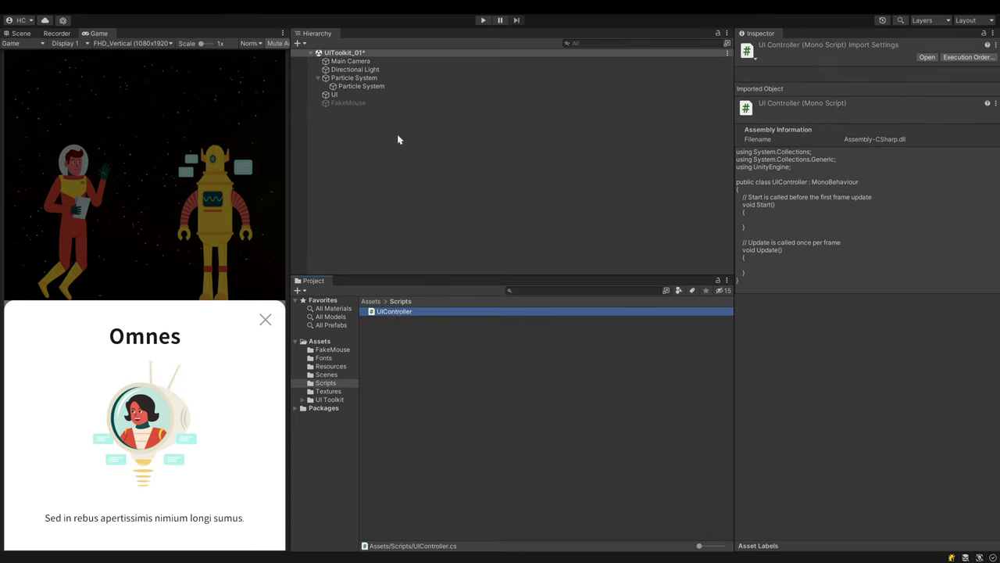
Attach UIController to the UI object and open the script for editing.
left_click(344, 94)
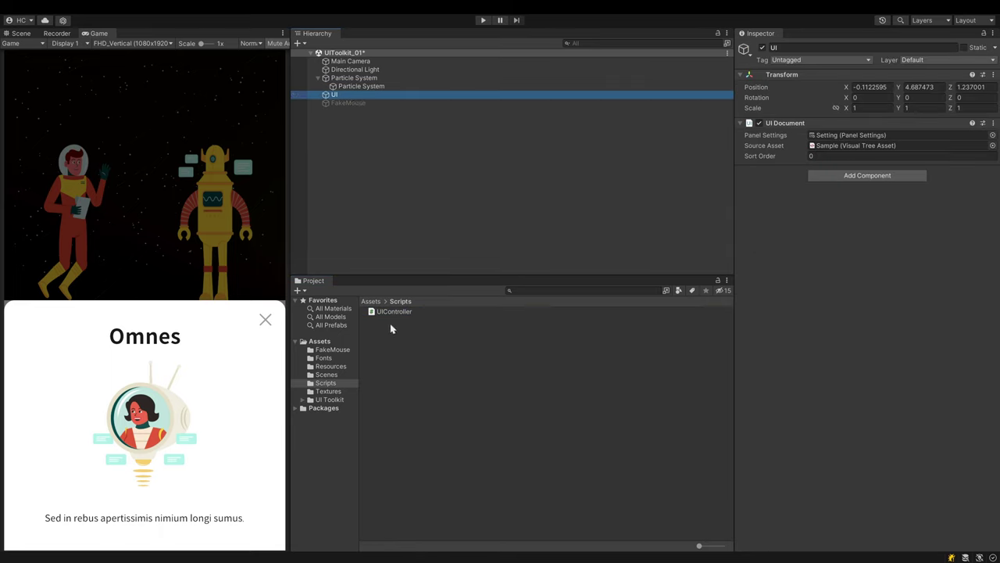
left_click_drag(393, 315, 814, 295)
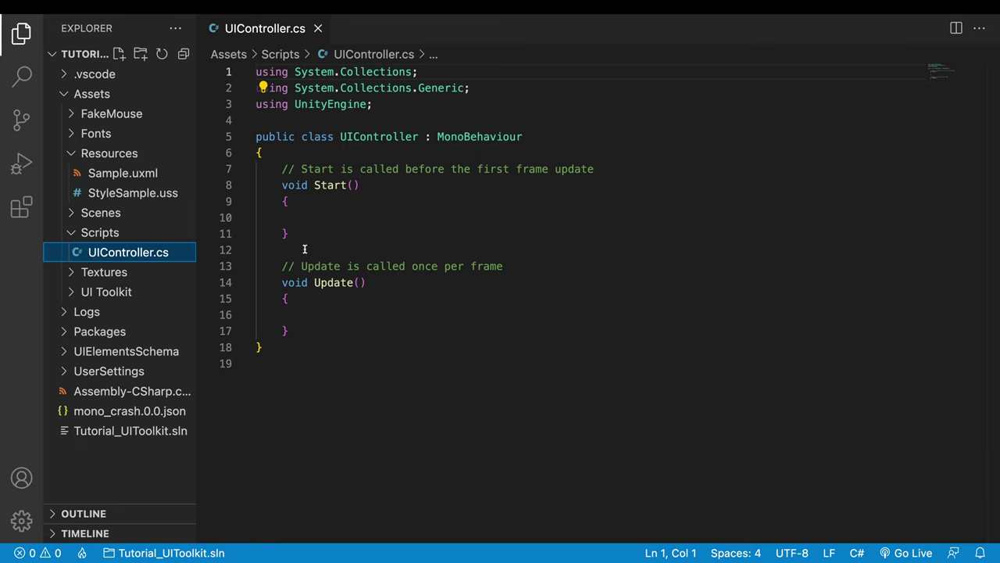
left_click(275, 260)
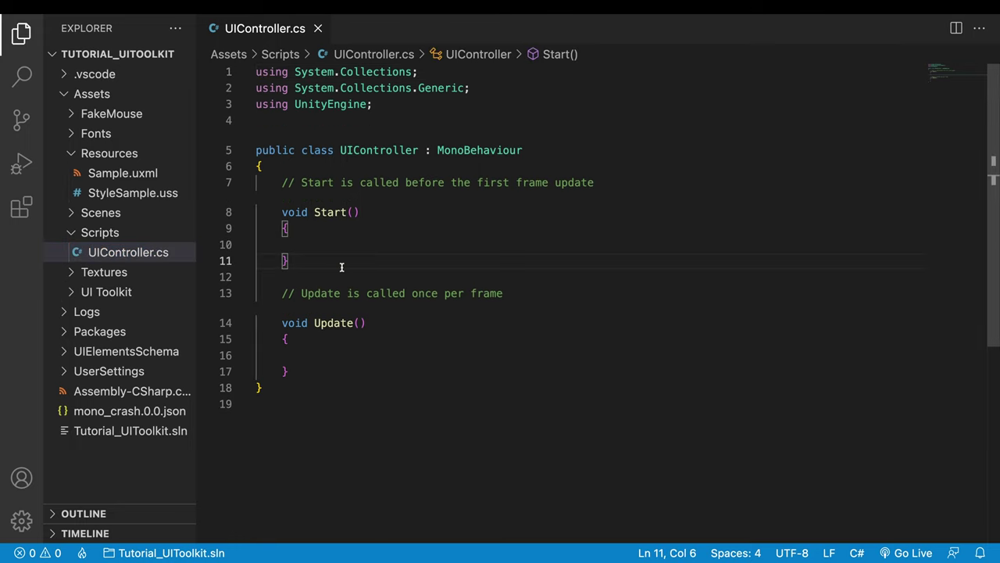
Add 'using UnityEngine.UIElements;' below the UnityEngine import.
left_click(386, 107)
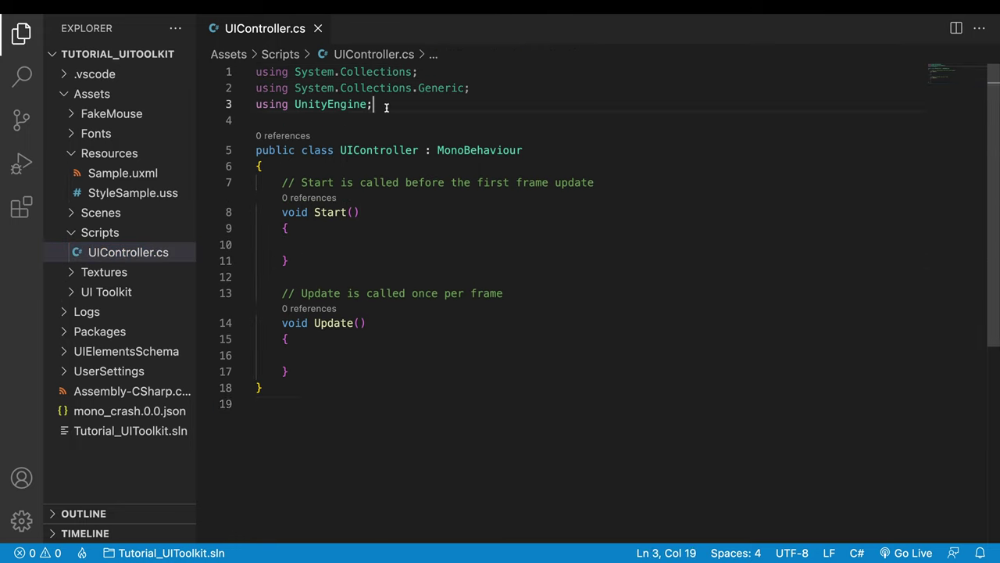
key("Return")
type("using ")
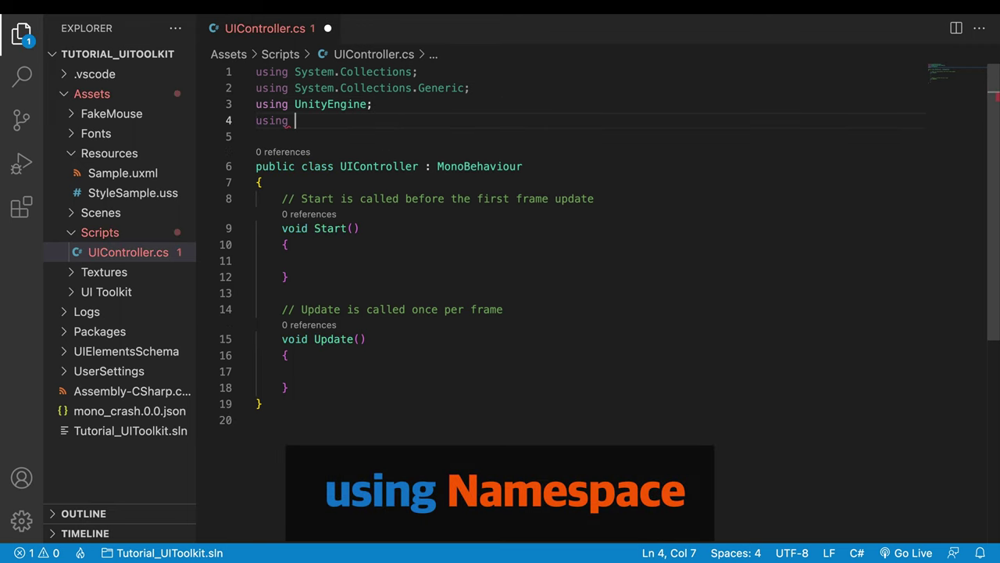
type("UnityEngine")
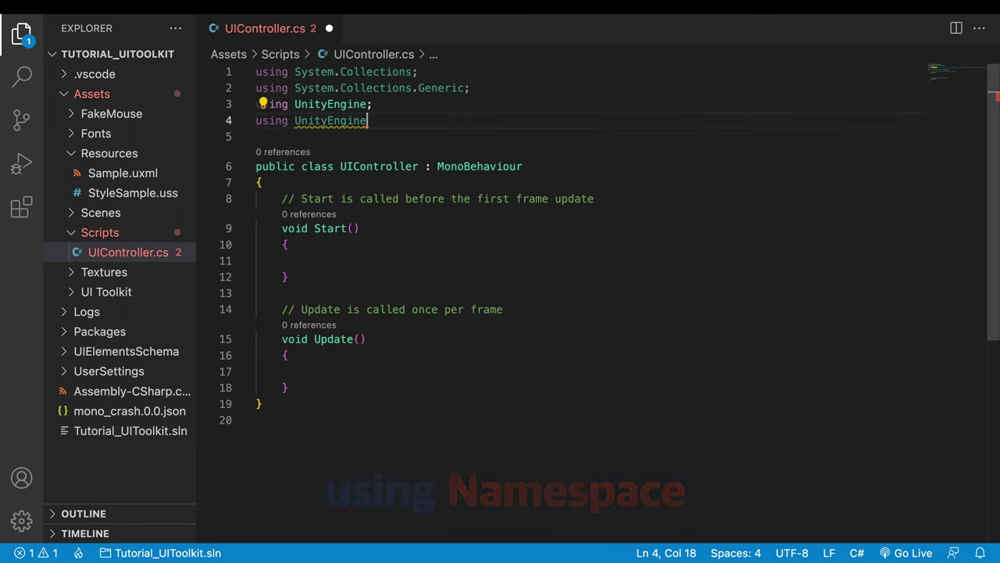
type(".UIElements;")
left_click(282, 198)
Declare 'private VisualElement _bottomContainer;' under the comment '//바텀 시트 부모'.
key("Return")
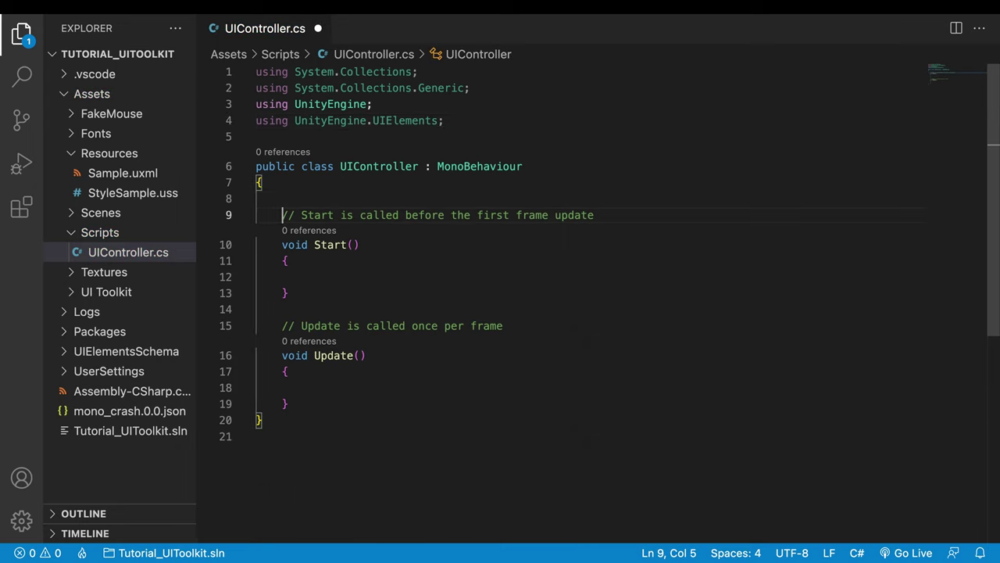
key("Return")
key("Return")
key("Return")
key("Up")
key("Up")
key("Up")
key("Up")
key("Return")
key("Up")
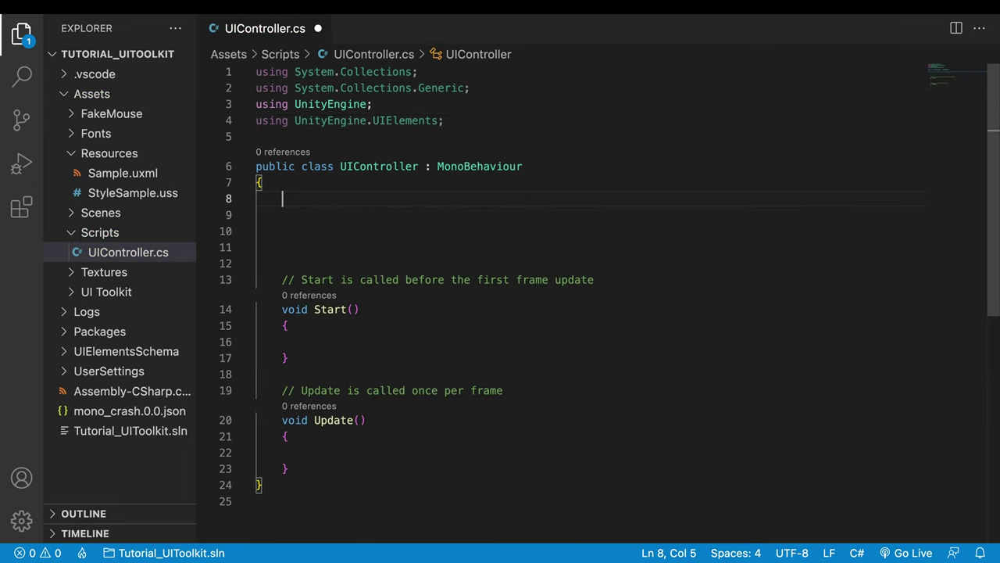
type("//바텀 시트 부모")
key("Return")
type("private ")
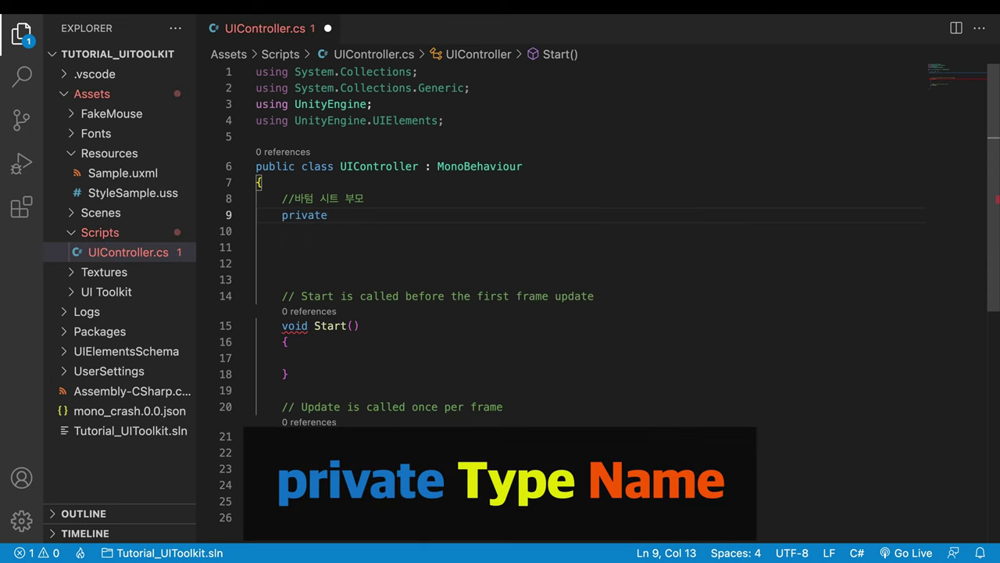
type("VisualElement _bo")
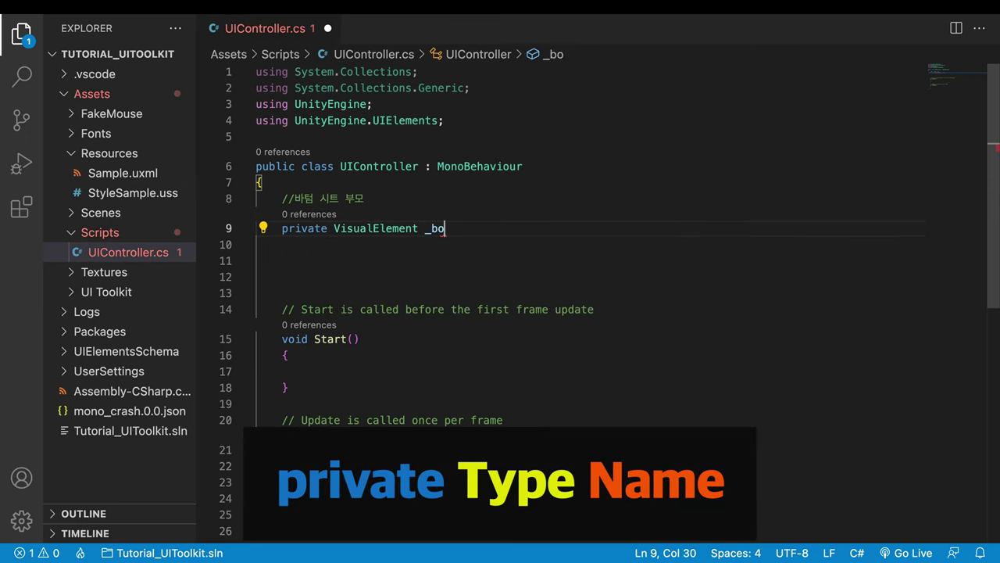
type("ttomContainer;")
key("Return")
key("Return")
Declare private Button fields _openButton and _closeButton, each under its own comment.
type("//열기 버튼")
key("Return")
type("private B")
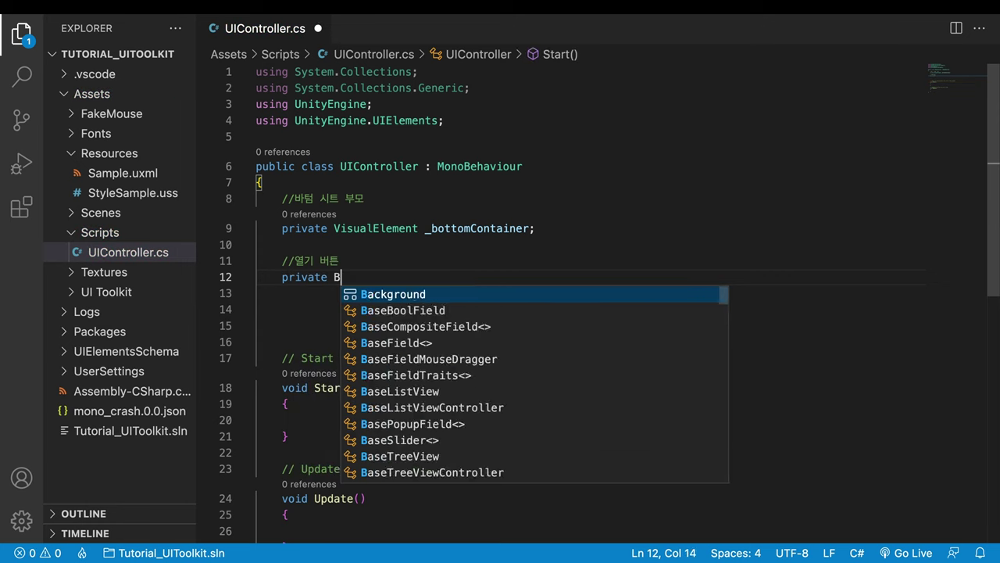
type("utton _openButton;")
key("Return")
key("Return")
type("//닫기 버튼")
key("Return")
type("p")
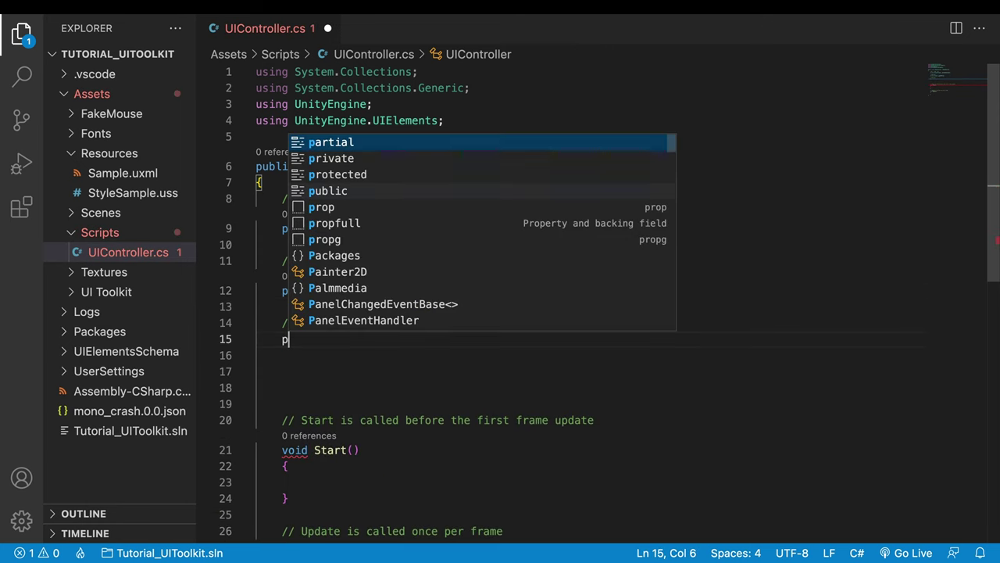
type("rivate Button _closeButton;")
Remove the stray comment and extra blank lines before Start(), then save UIController.cs.
left_click(309, 432)
type("//")
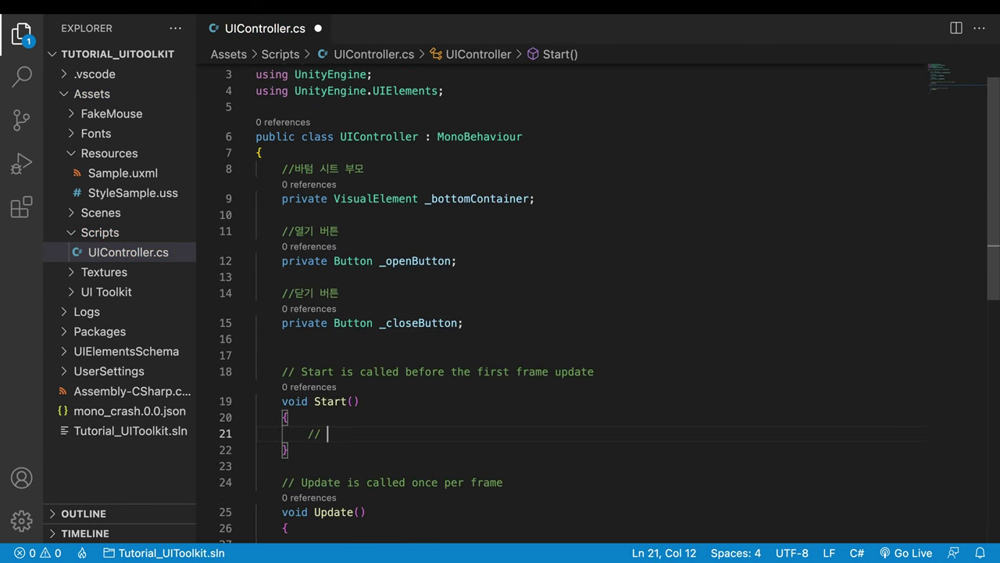
key("super+z")
key("super+z")
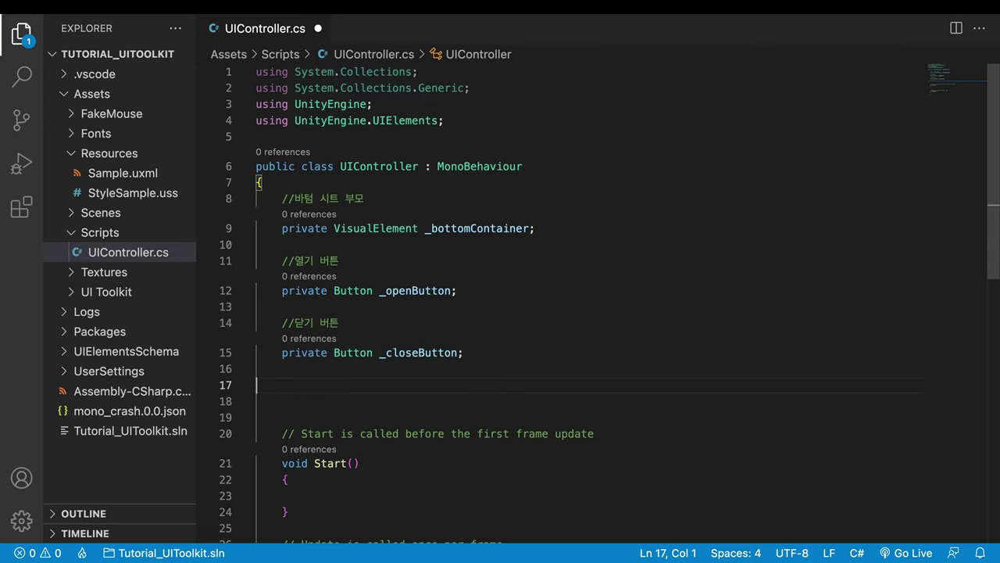
key("BackSpace")
key("Delete")
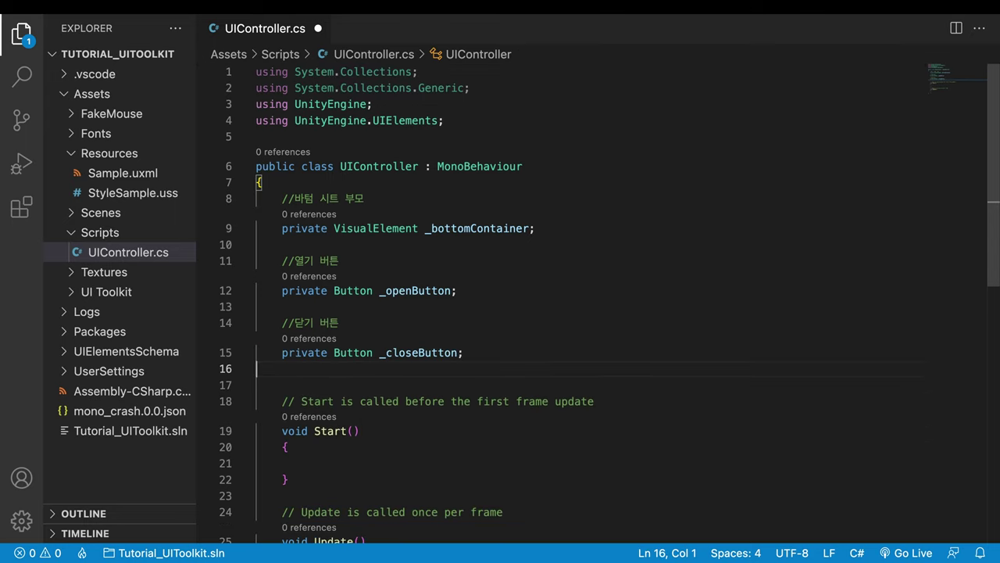
key("super+s")
In Start(), write 'var root = GetComponent<UIDocument>().rootVisualElement;' using IntelliSense completions.
scroll(383, 304, "down", 1)
left_click(357, 429)
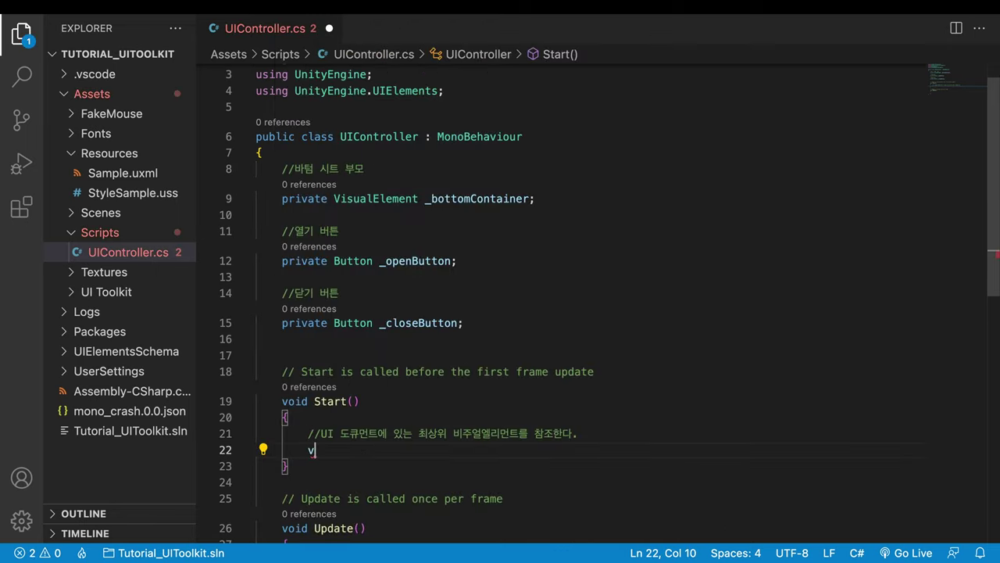
type("var root = ")
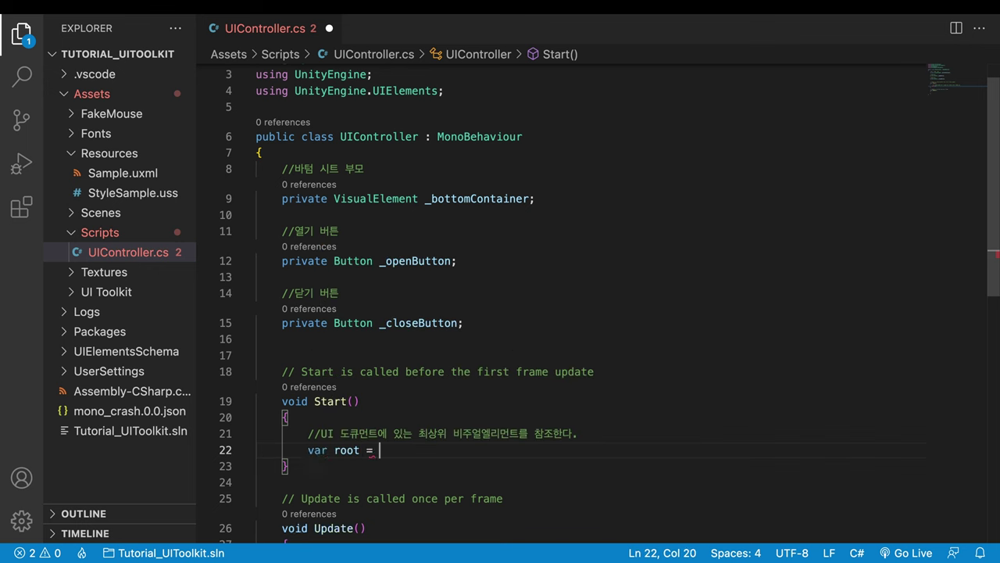
type("Get")
key("Down")
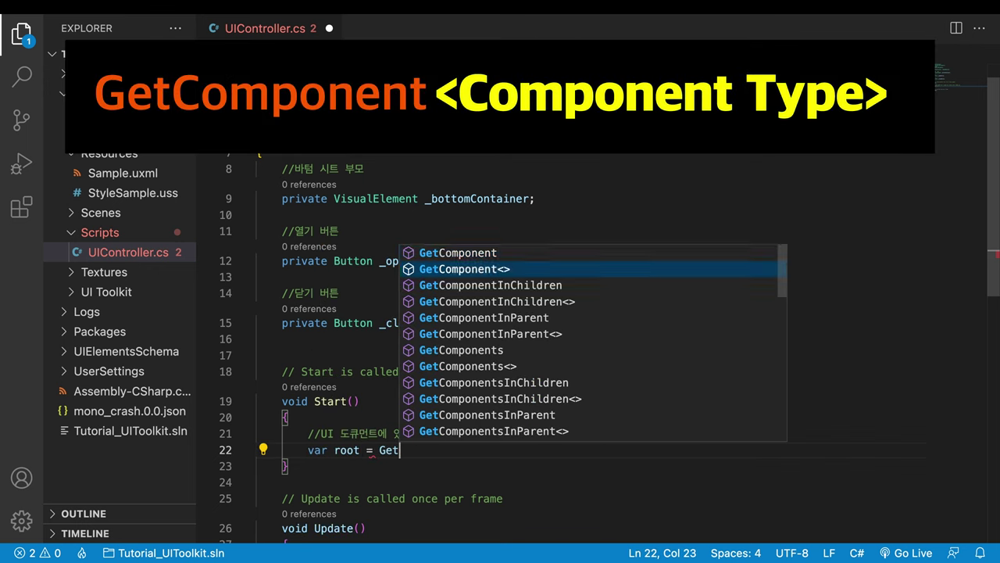
key("Return")
type("<UIDoc")
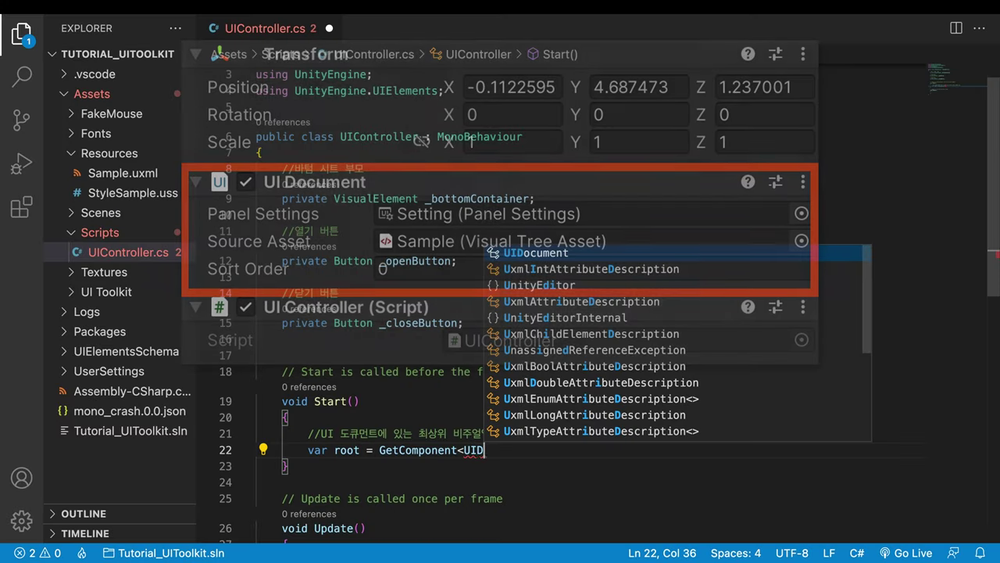
key("Return")
type(">().")
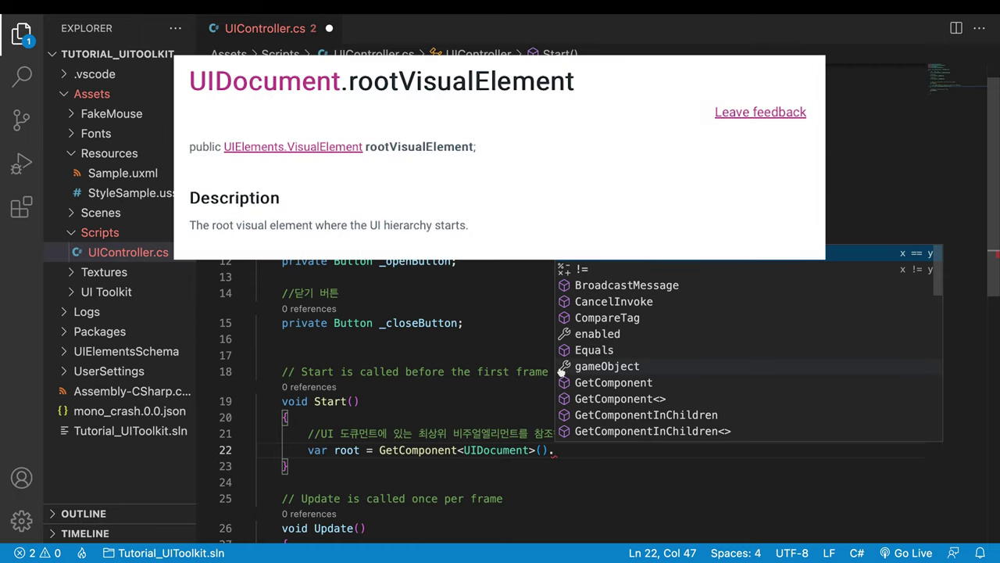
type("roo")
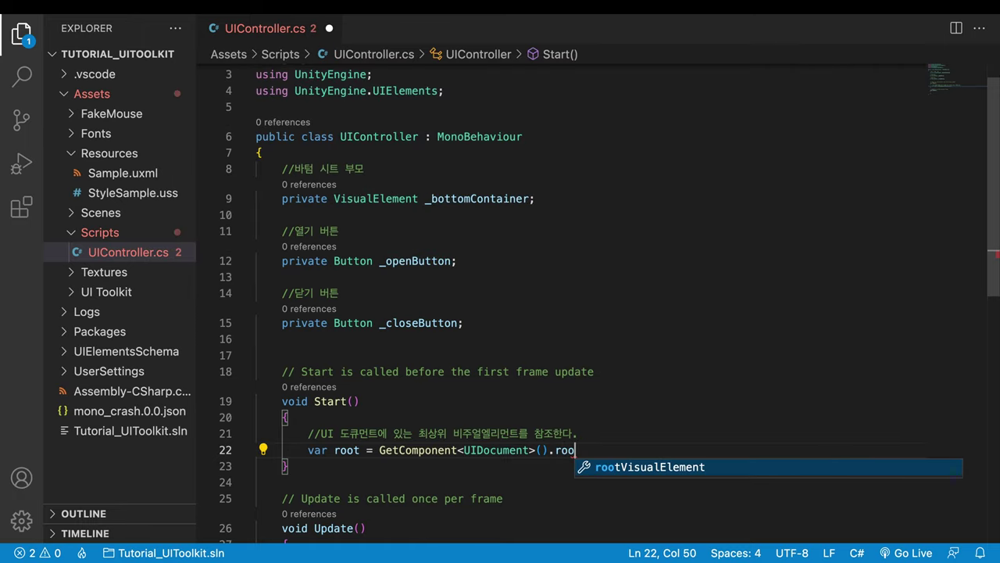
key("Return")
type(";")
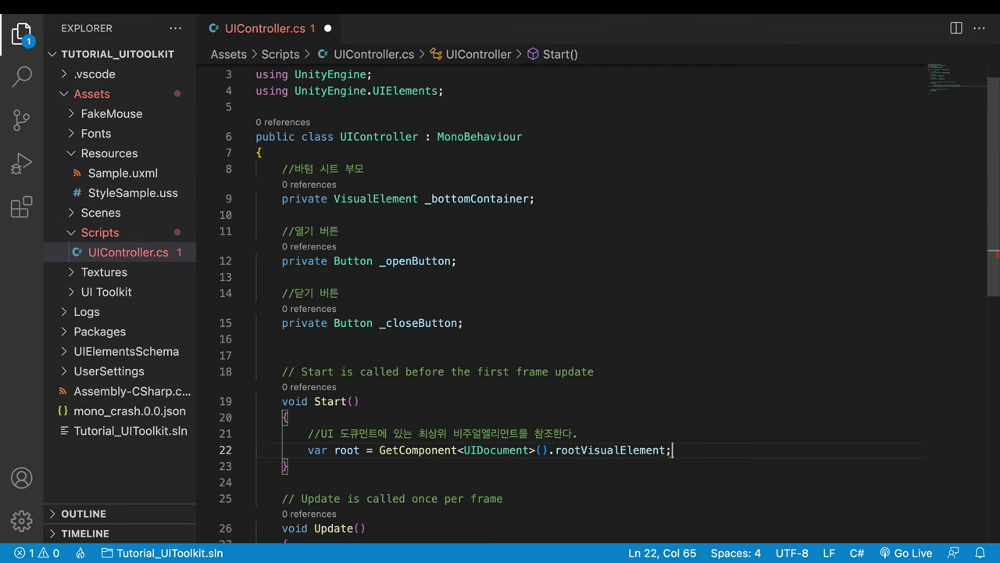
key("Return")
scroll(422, 336, "down", 2)
Assign _bottomContainer = root.Q<VisualElement>("Container_Bottom") in Start().
type("_")
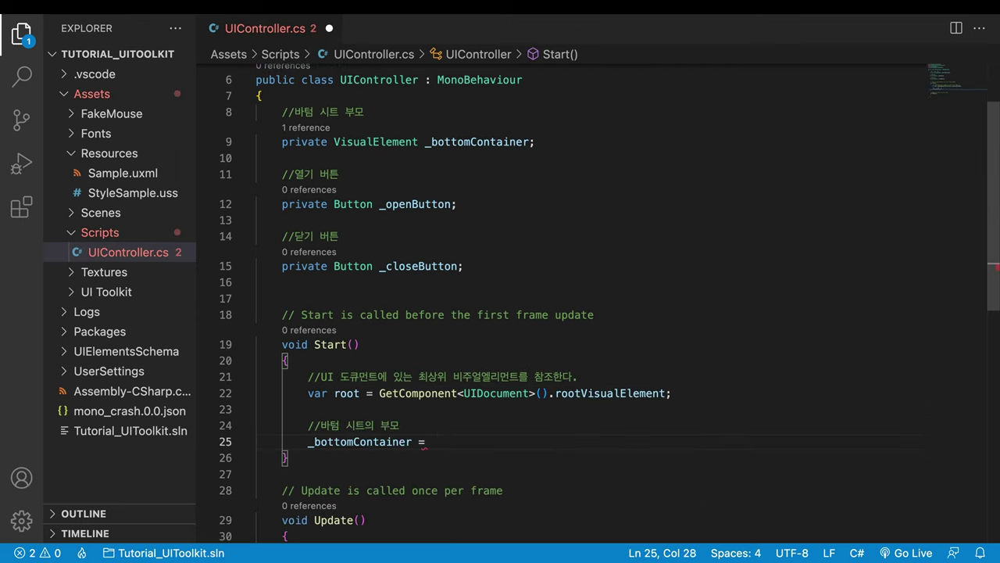
type("root.")
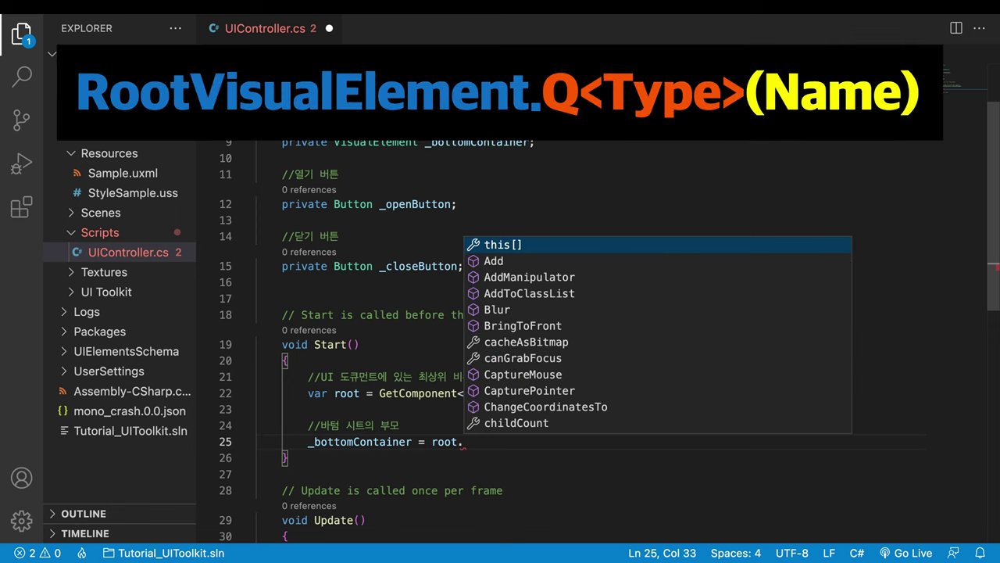
type("Q<Vi")
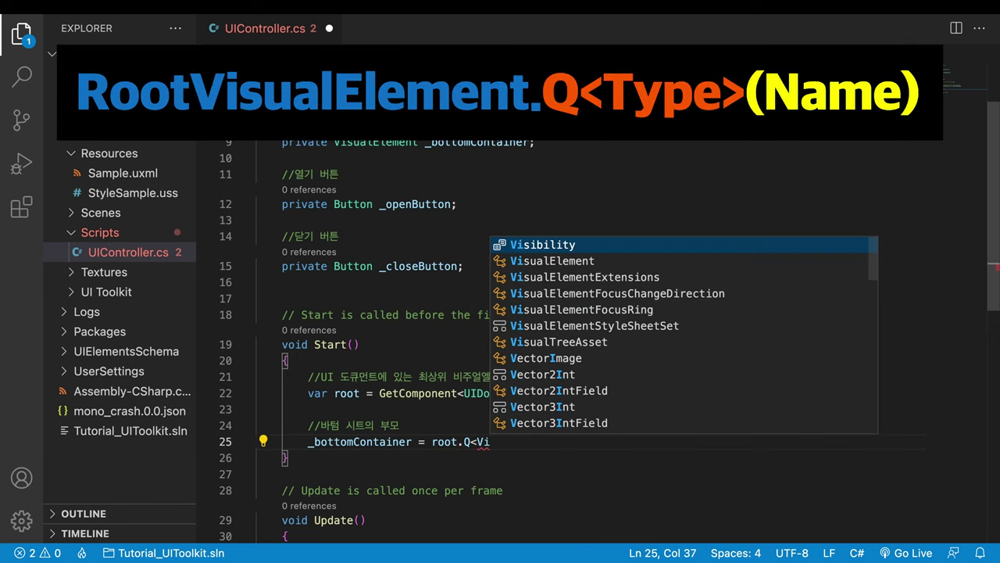
key("Tab")
type(">(\"Container_Bottom\"")
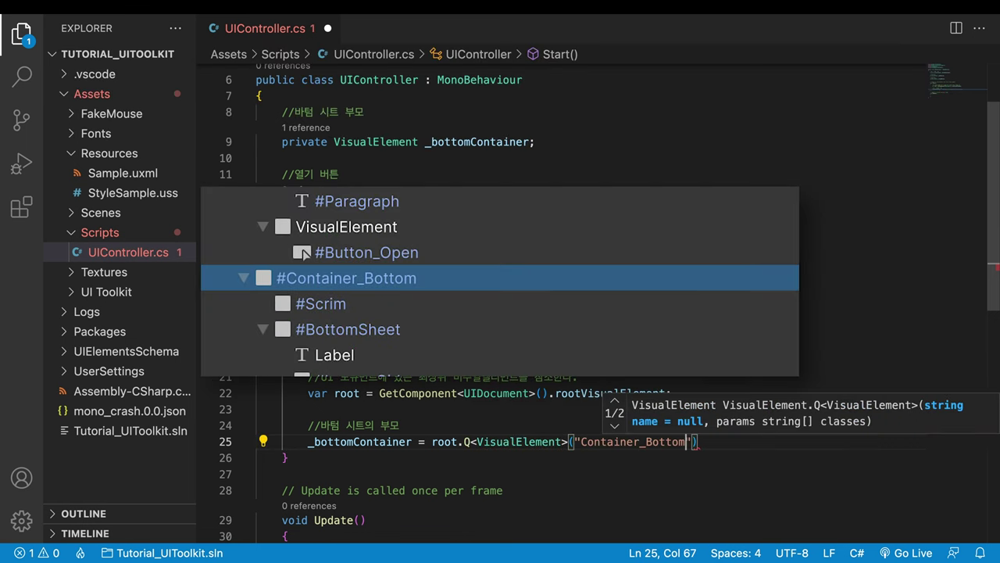
type(");")
key("Return")
key("Return")
Query Button_Open and Button_Close into _openButton and _closeButton under a comment, then save.
type("//열기, 닫기 버튼")
key("Return")
type("_o")
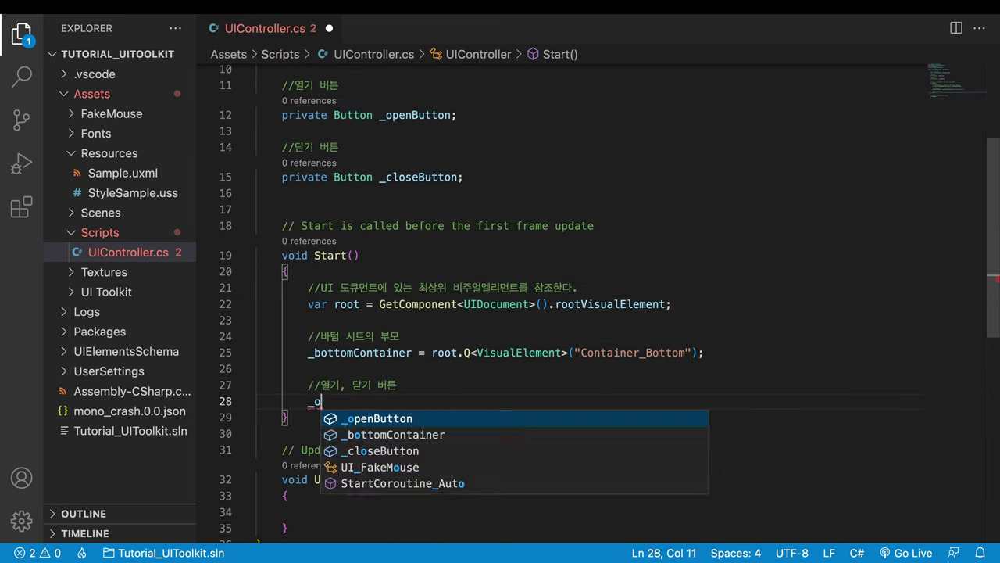
key("Tab")
type("= root.Q<Button>(\"Button_Open\")")
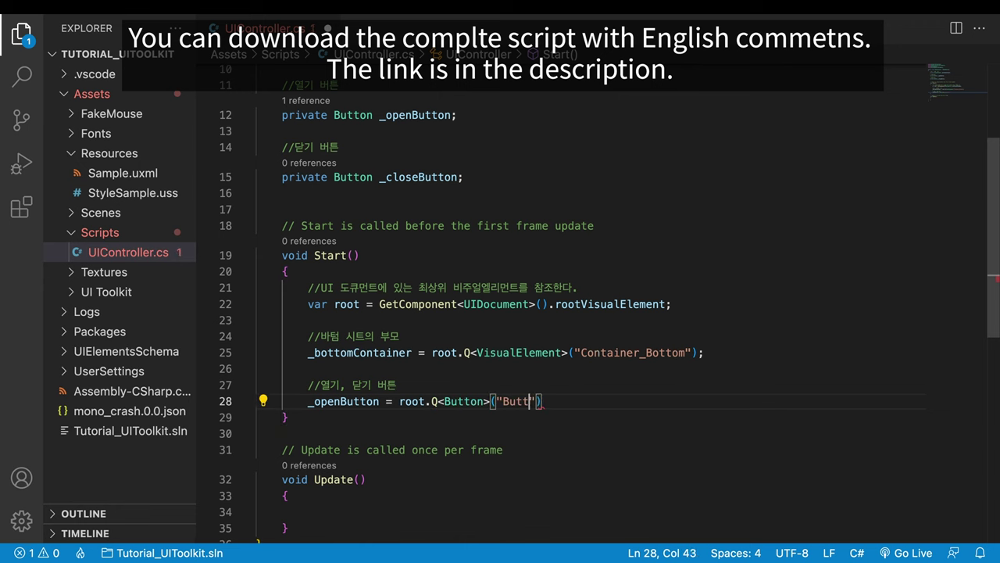
type(";")
key("Return")
type("_c")
key("Tab")
type("= root.")
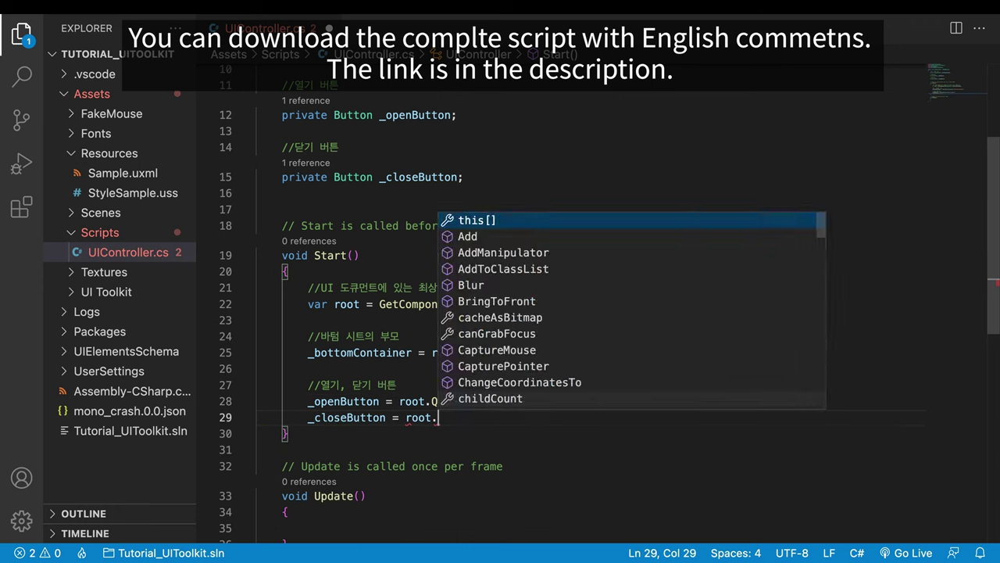
type("Q<Button>(\"Button_Close\");")
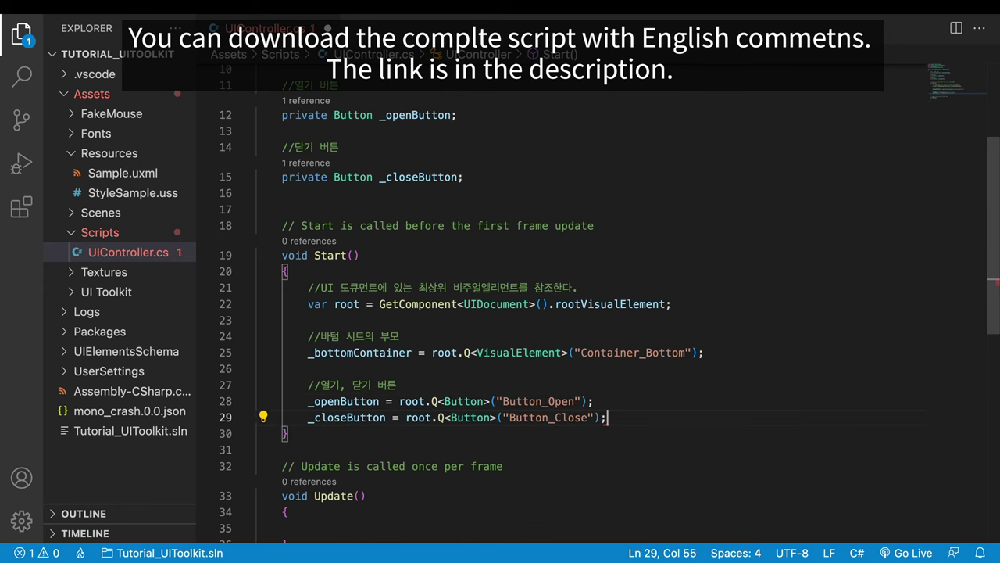
key("super+s")
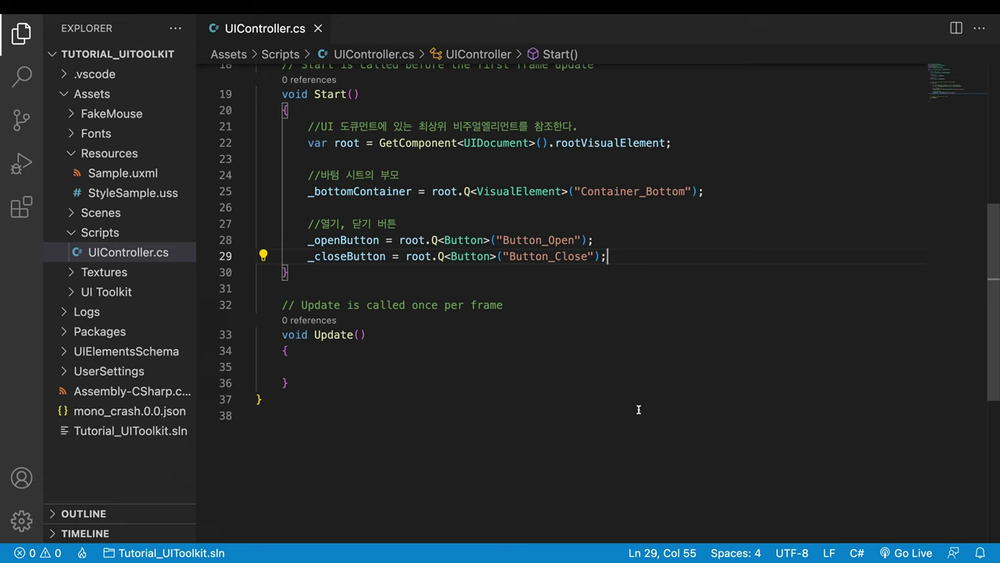
Add '_bottomContainer.style.display = DisplayStyle.None;' to Start() and save the script.
key("Return")
key("Return")
key("Return")
type("//시작할 때 바텀 시트 그룹을 감춘다.")
key("Return")
type("_")
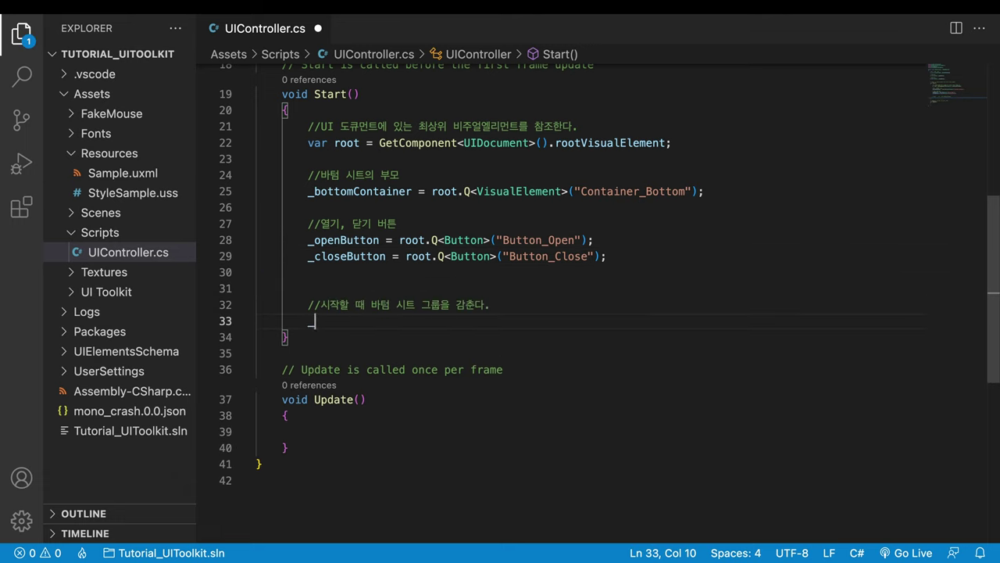
key("Return")
type(".ㄴ")
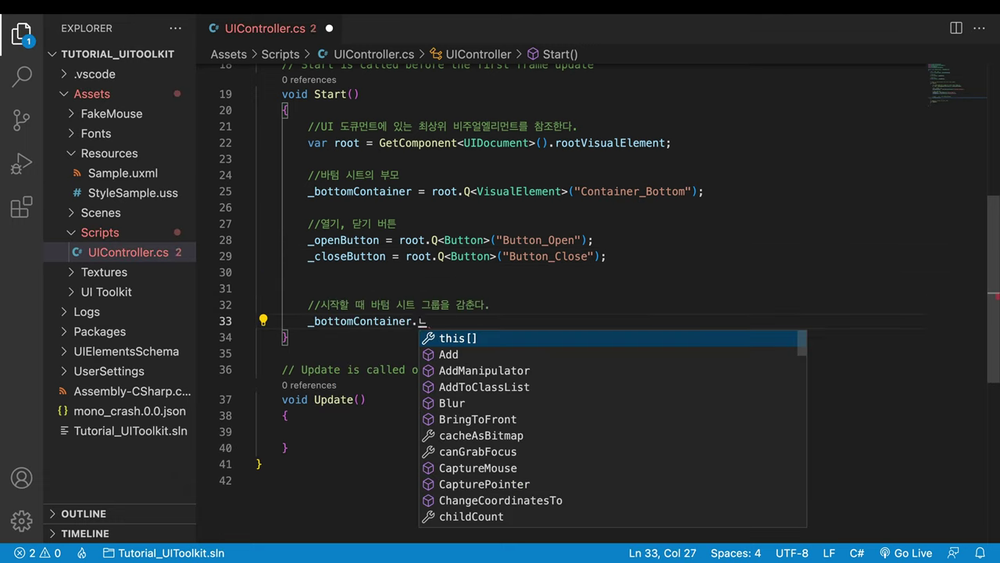
key("BackSpace")
type("style")
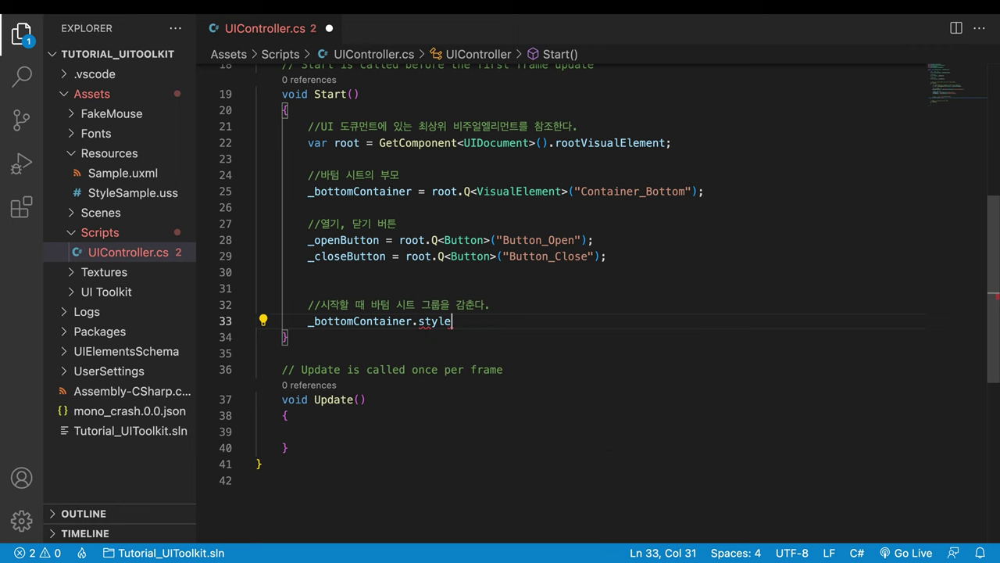
type(".display = Di")
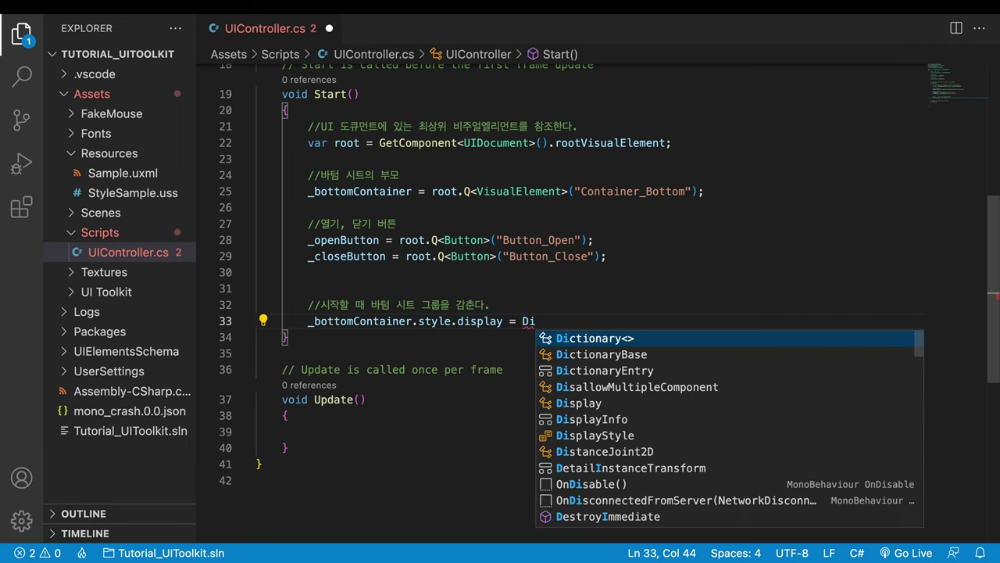
key("Down")
key("Down")
key("Down")
key("Down")
key("Down")
key("Down")
key("Return")
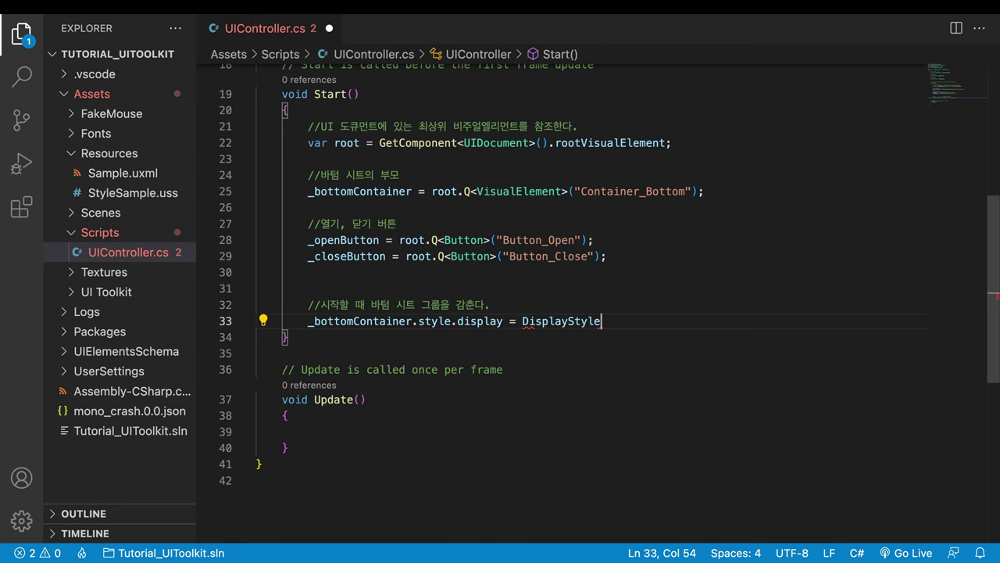
type(".")
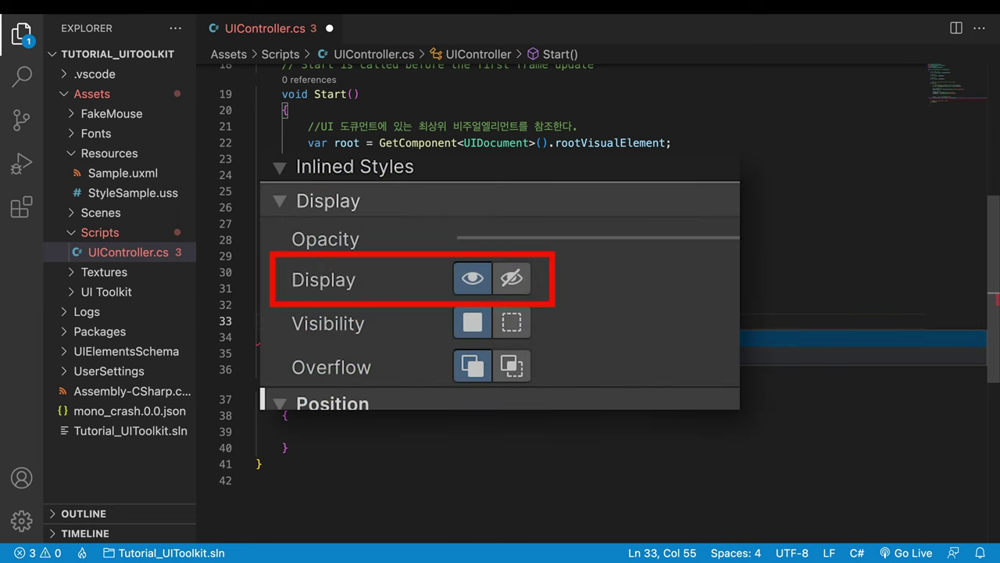
type("None")
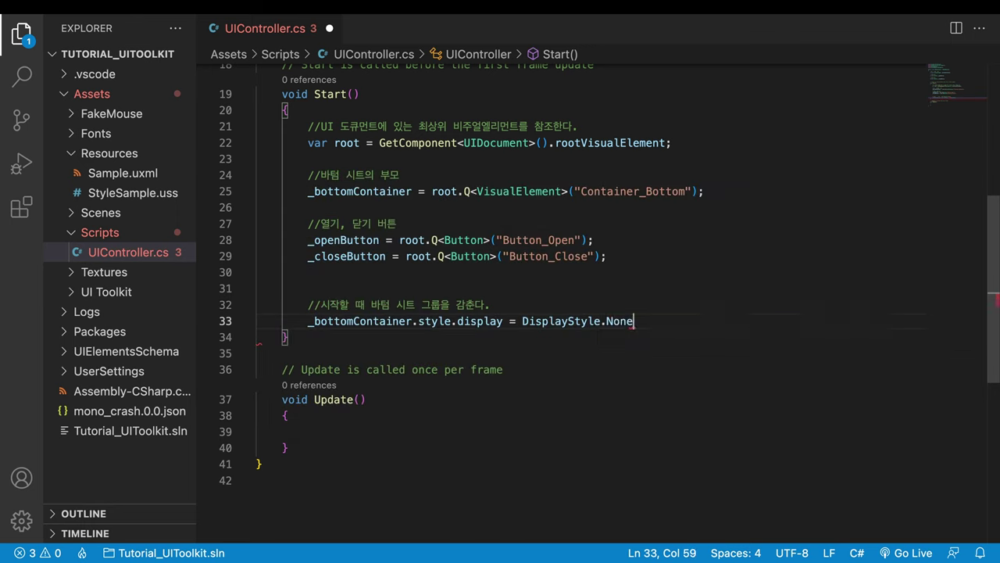
type(";")
key("super+s")
Enter Play mode in Unity to check the sheet is hidden, then return to the script.
key("super+Tab")
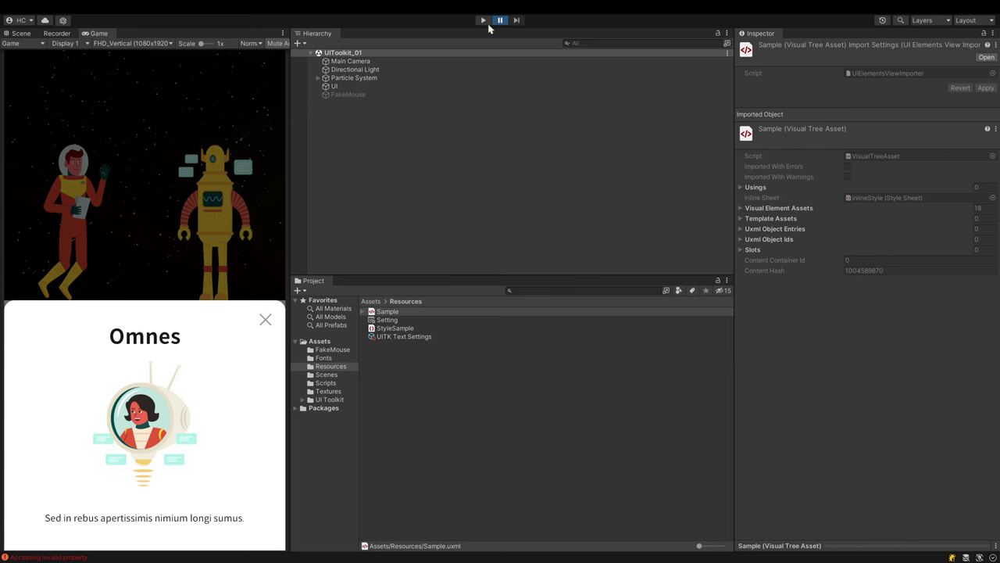
left_click(484, 21)
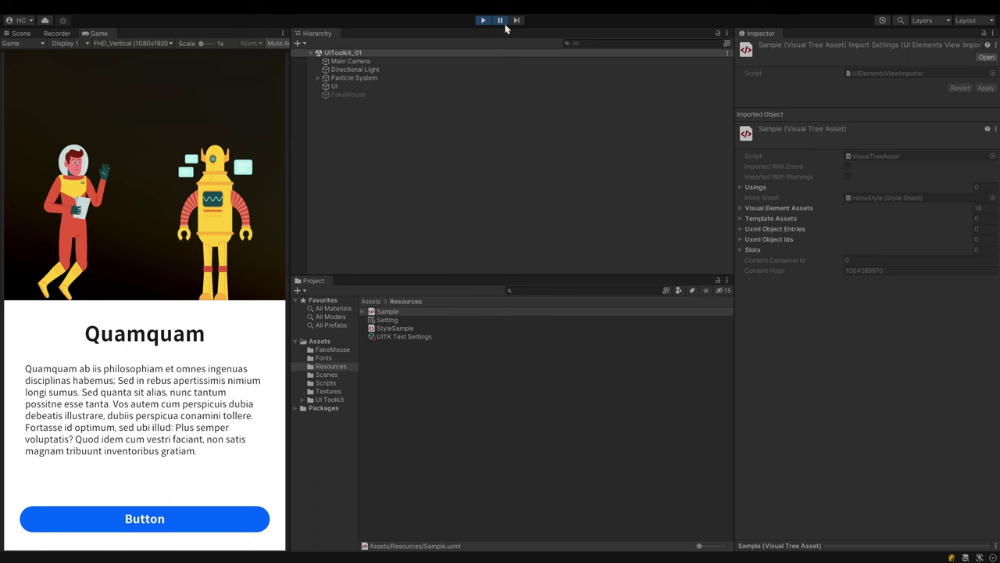
key("super+Tab")
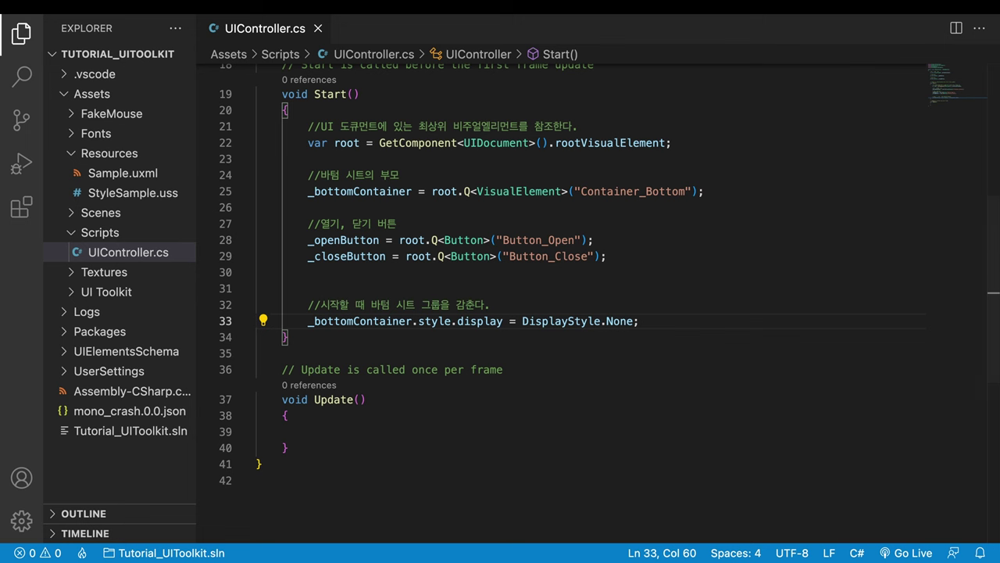
Delete empty line 31 and register OnOpenButtonClicked as _openButton's ClickEvent callback.
scroll(563, 297, "up", 1)
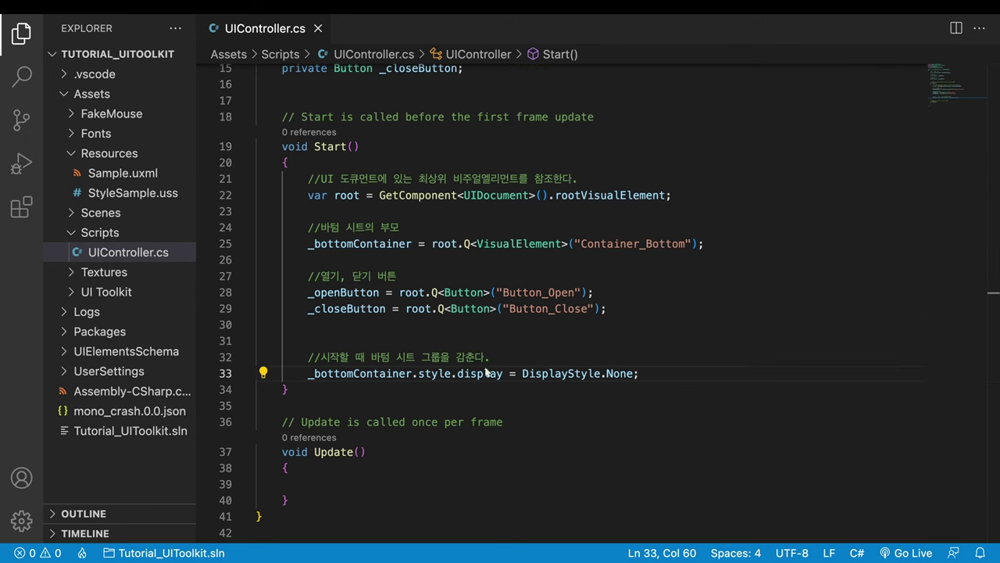
left_click(461, 344)
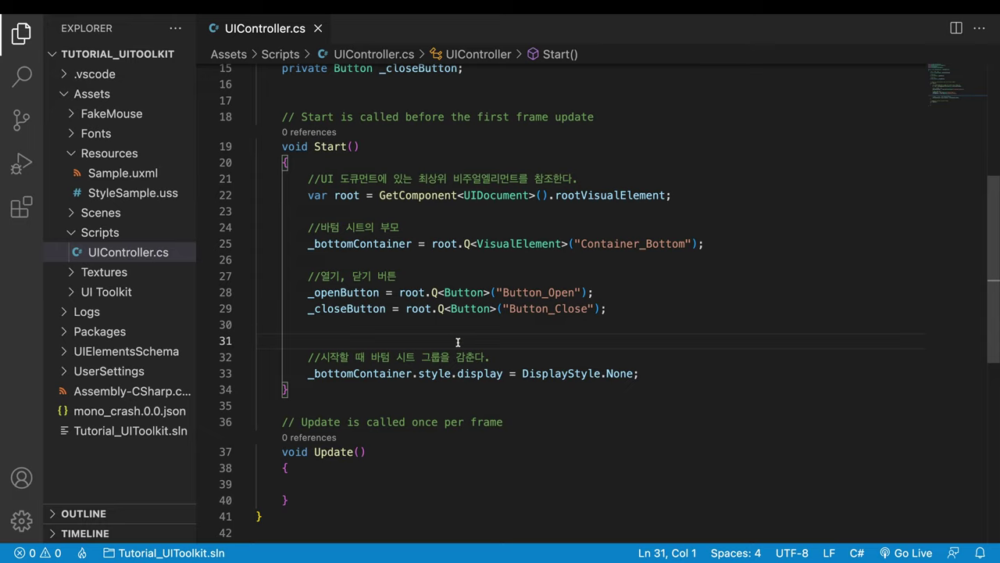
key("BackSpace")
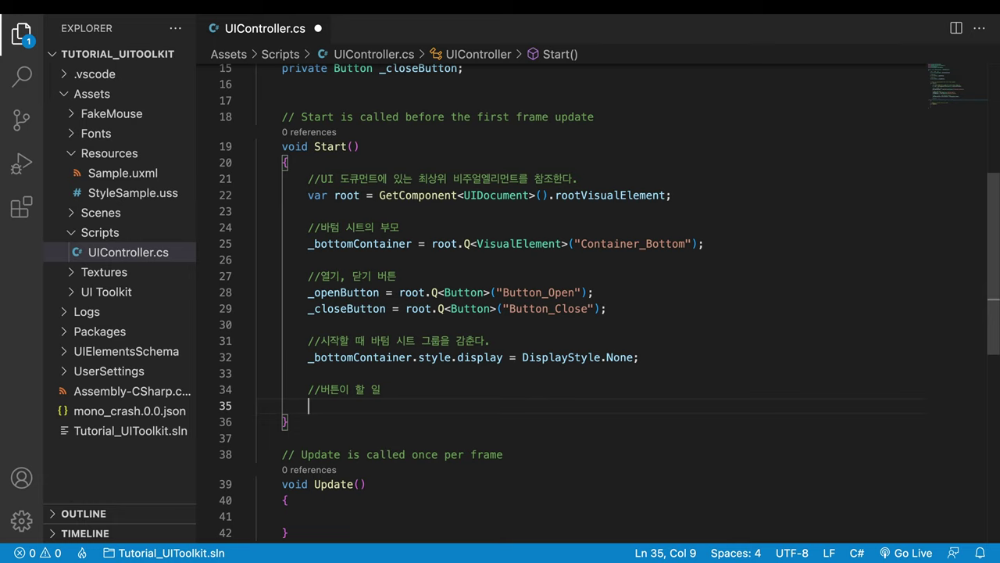
type("_o")
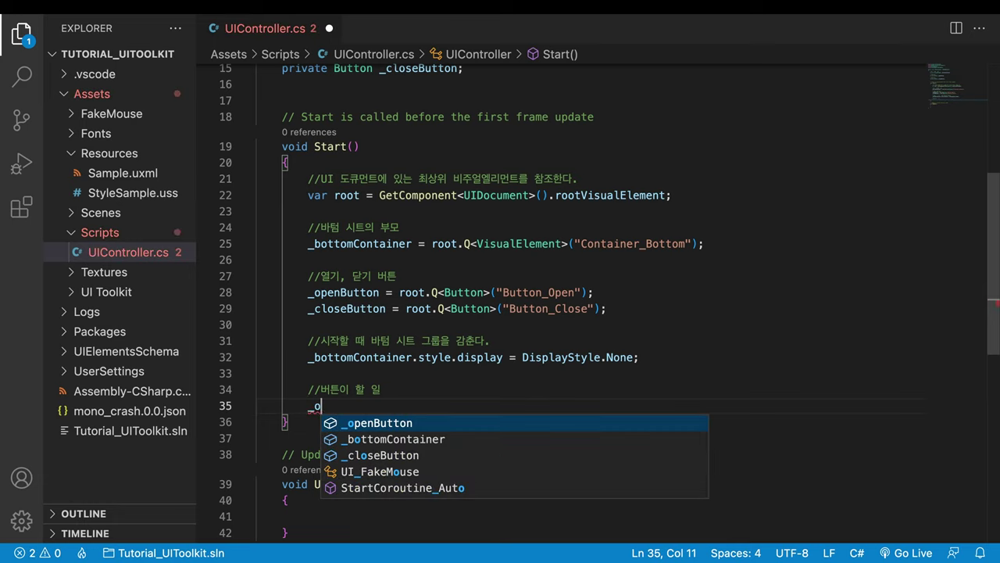
type("penButton.Res")
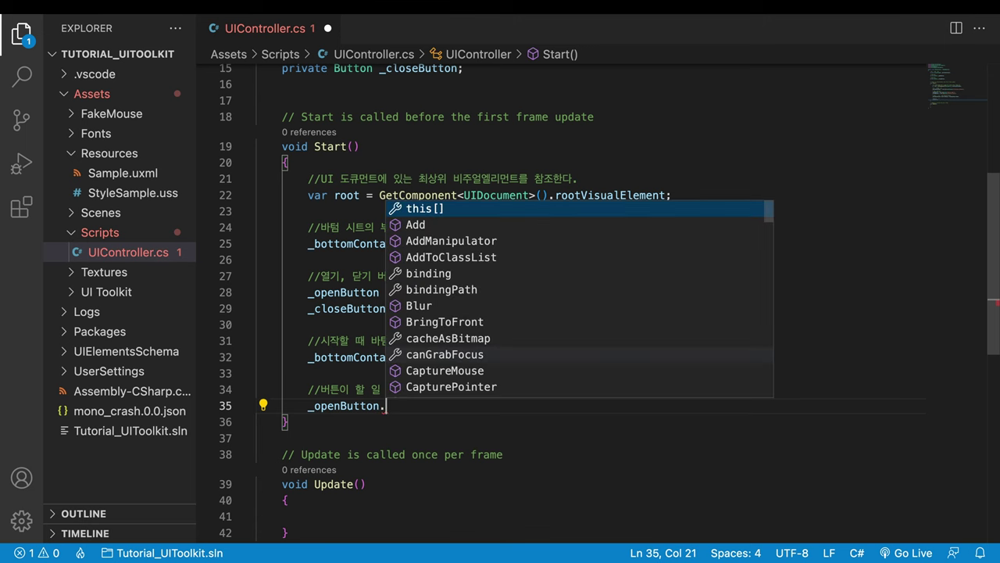
left_click(485, 438)
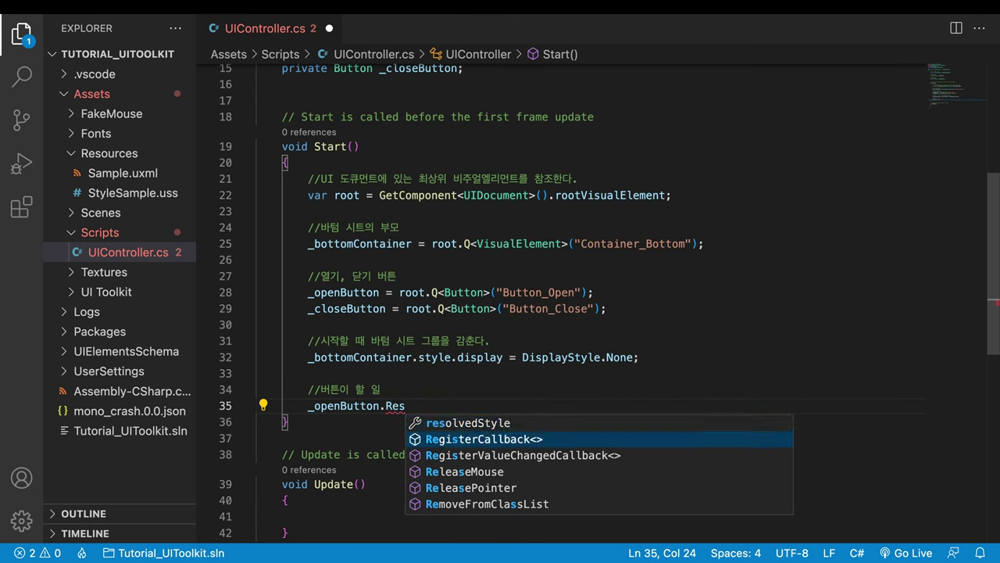
key("Return")
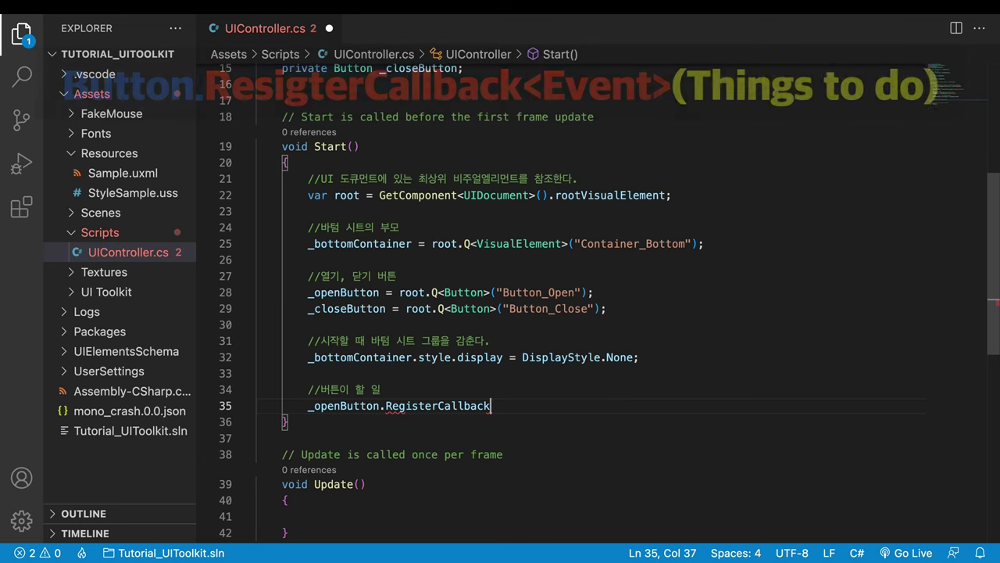
type("<ClickEvent>")
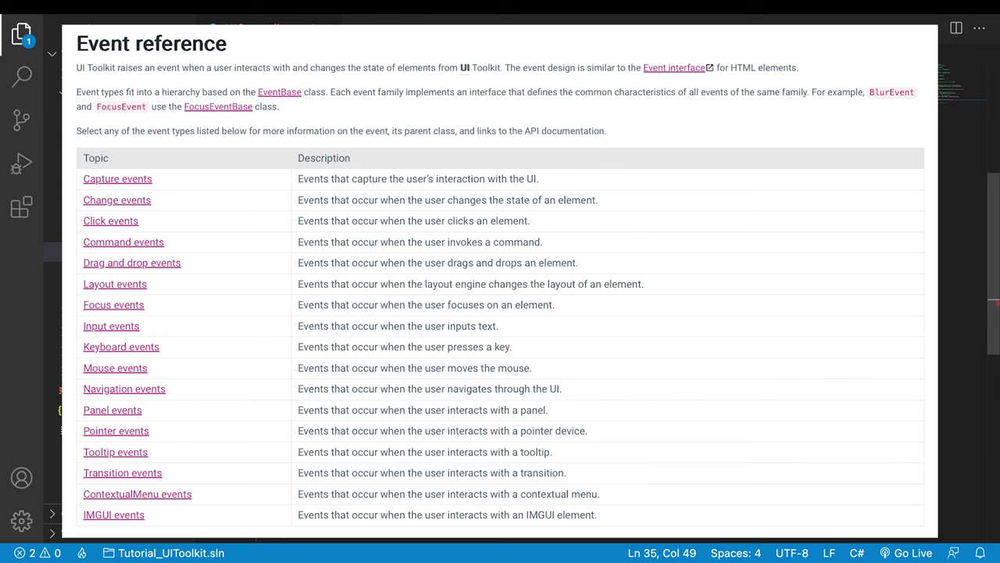
type("(0")
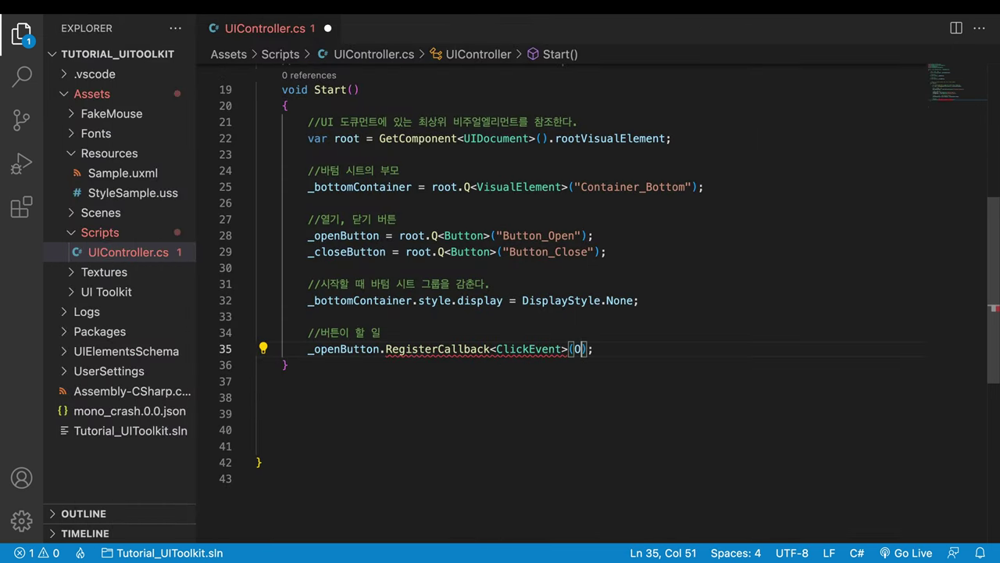
type("nOpenButtonC")
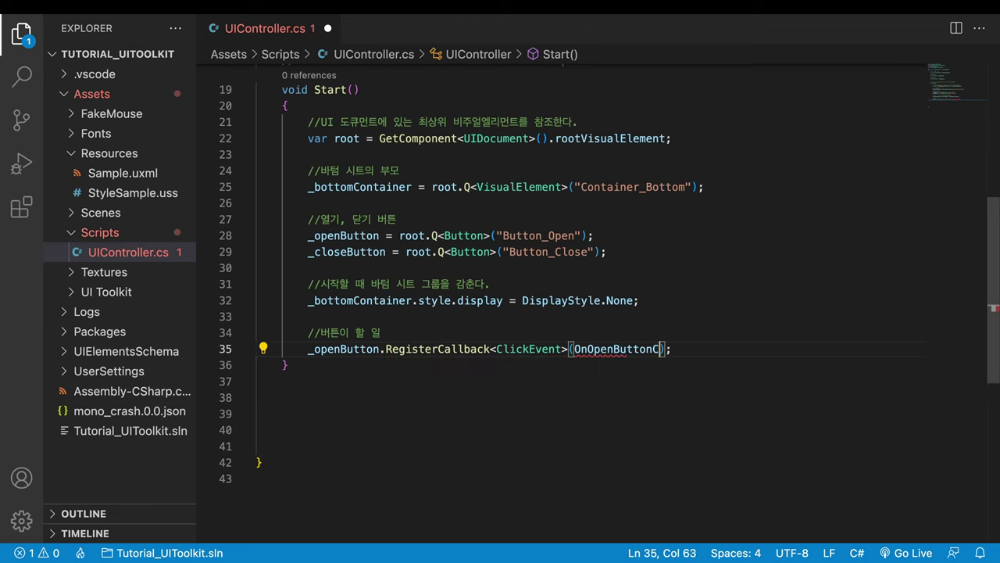
type("licked")
double_click(635, 349)
key("ctrl+c")
Write OnOpenButtonClicked(ClickEvent evt) setting the bottom container's display to DisplayStyle.Flex.
left_click(362, 408)
type("private")
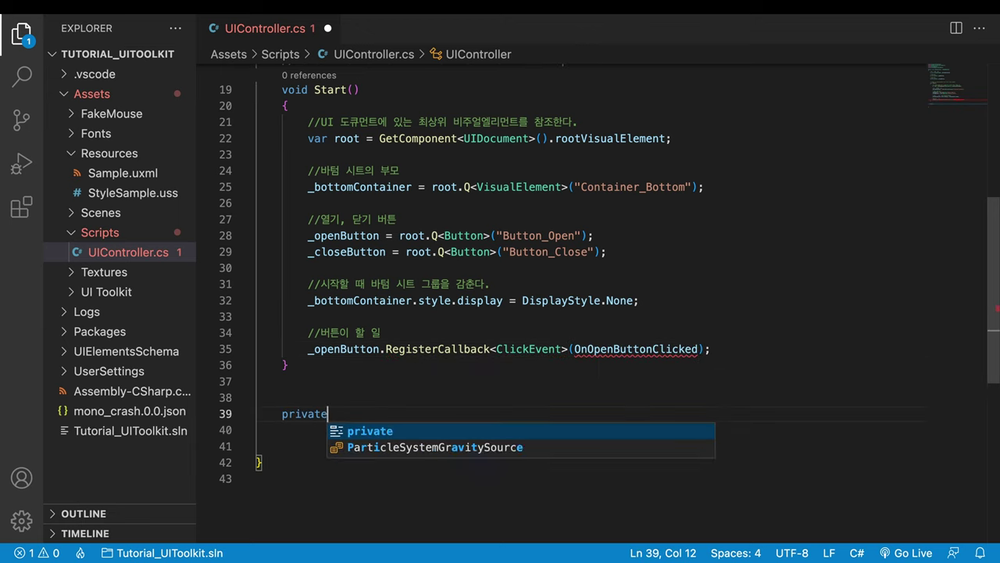
type(" void")
key("ctrl+v")
type("(")
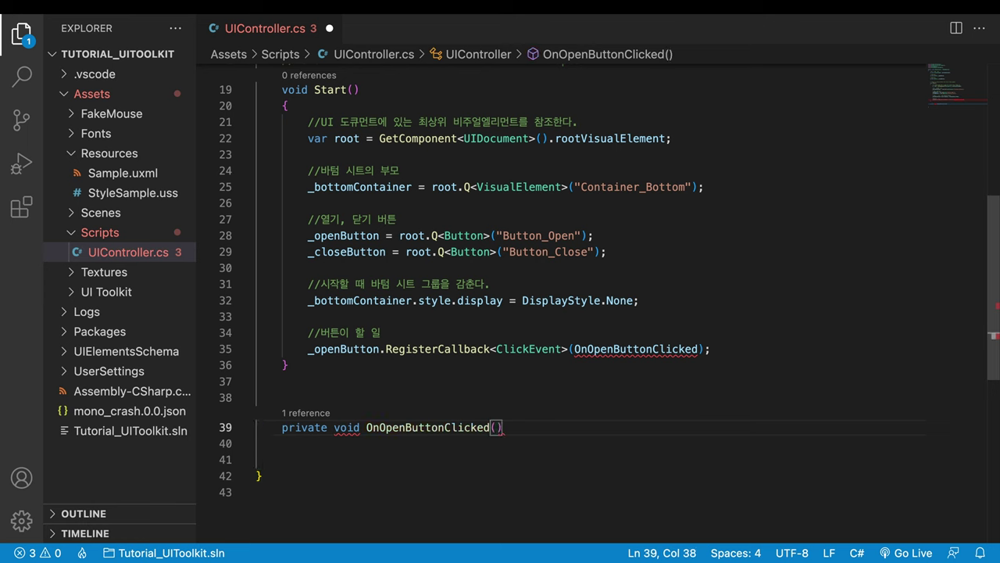
type("ClickEvent evt){")
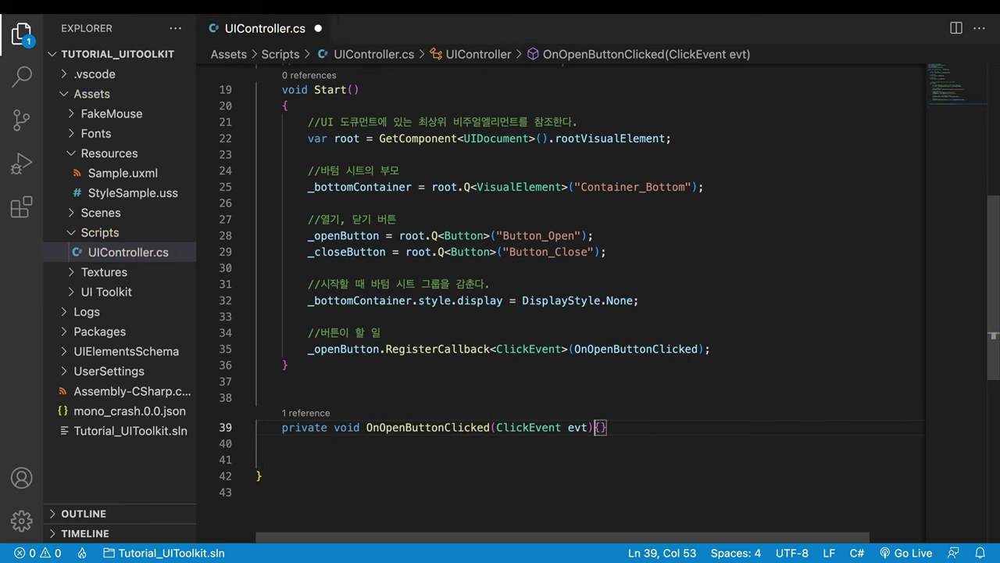
key("Return")
left_click_drag(307, 300, 570, 299)
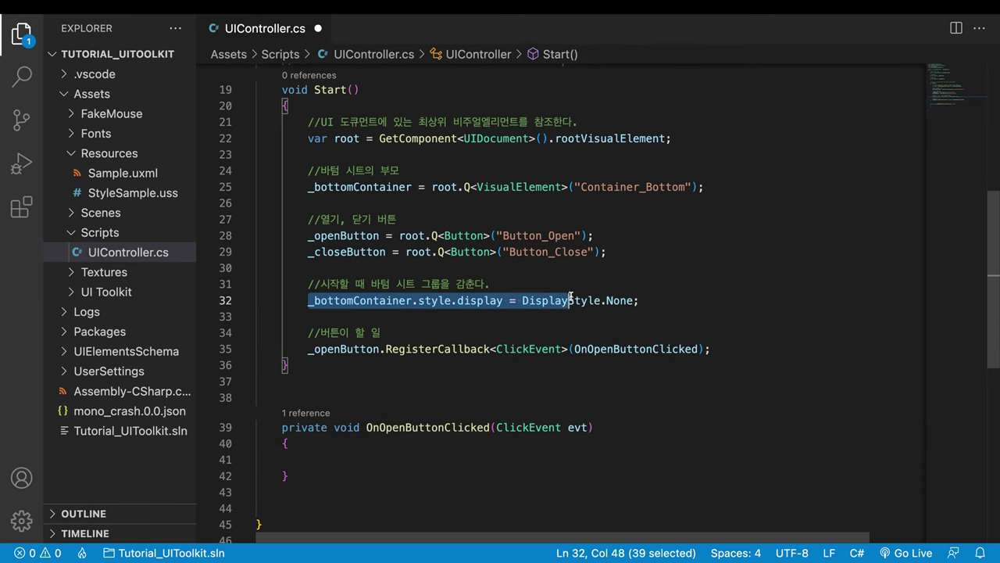
left_click_drag(570, 299, 642, 300)
key("ctrl+c")
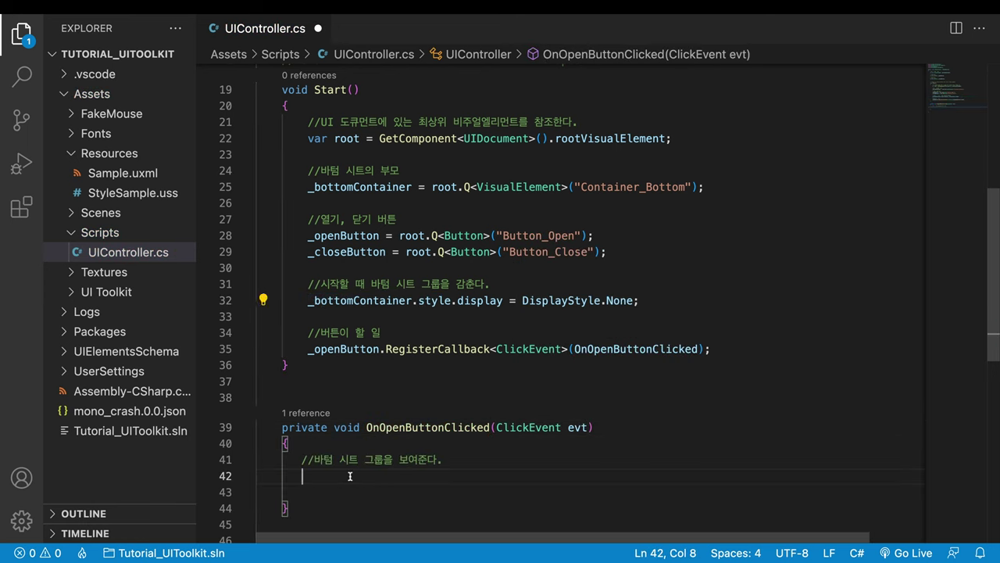
key("ctrl+v")
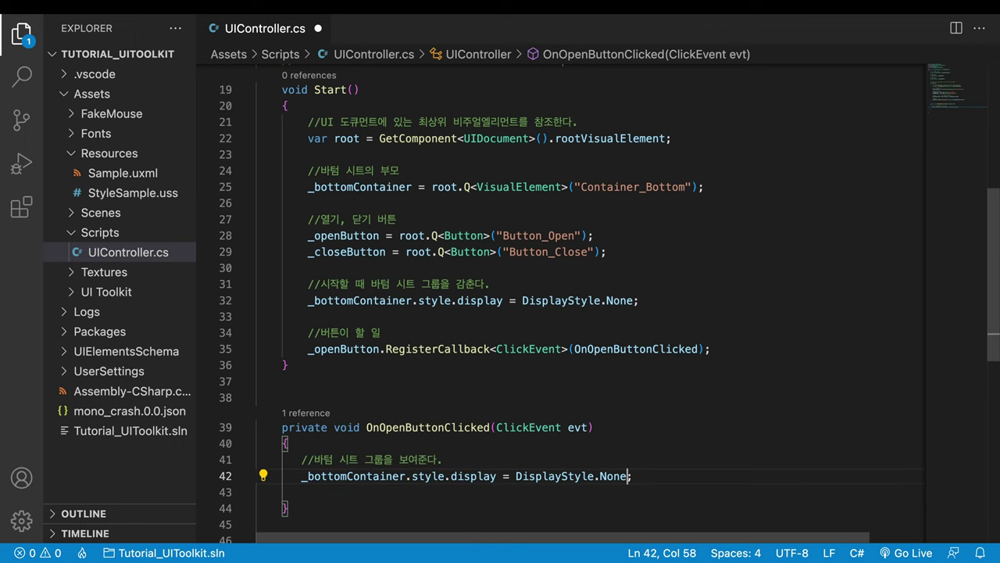
key("BackSpace")
key("BackSpace")
key("BackSpace")
key("BackSpace")
key("BackSpace")
type(".")
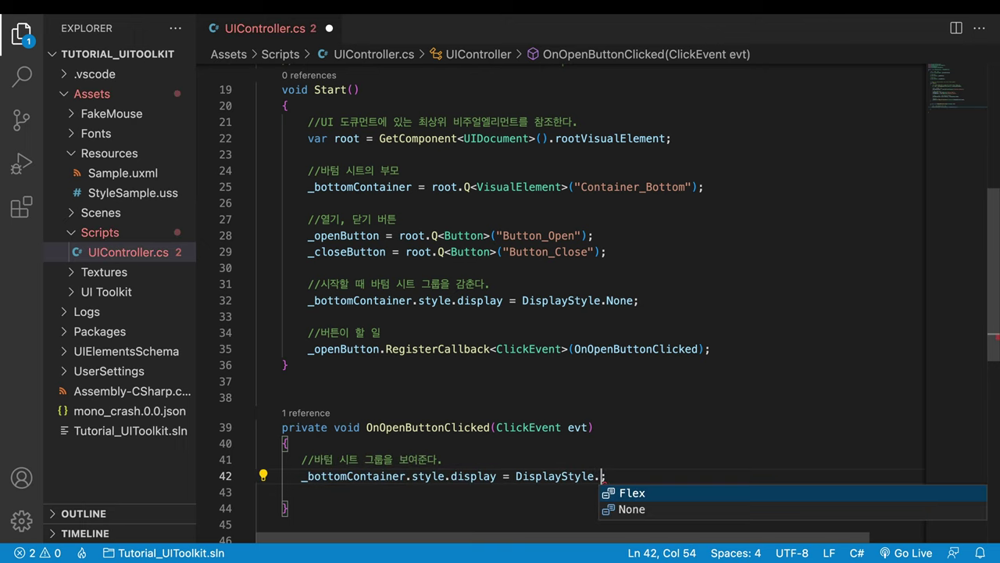
key("Return")
Register OnCloseButtonClicked on _closeButton, write it to set display None, and save.
left_click(711, 348)
key("Return")
type("_closeButton")
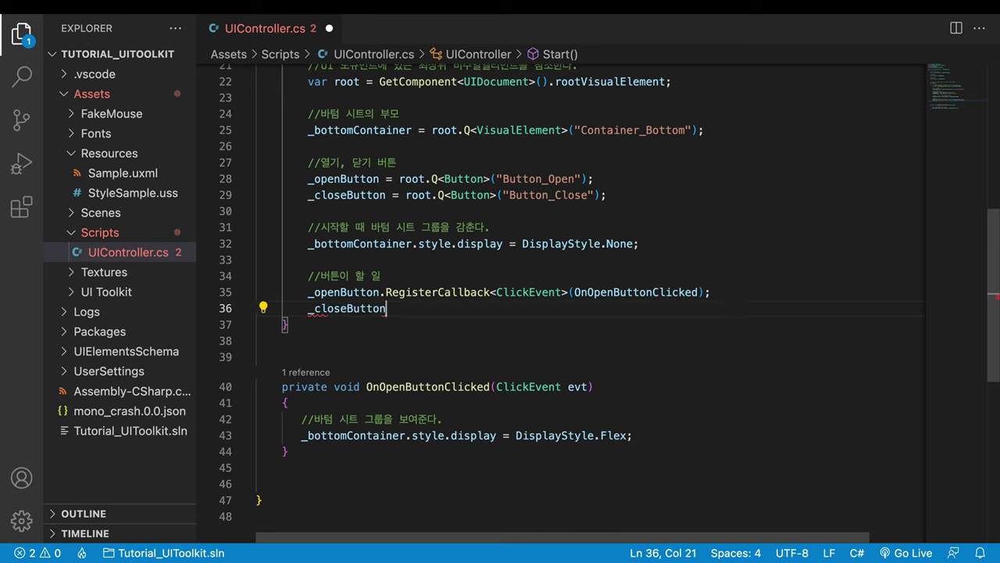
type(".RegisterCallback<ClickEvent>(OnCloseButtonClicked)")
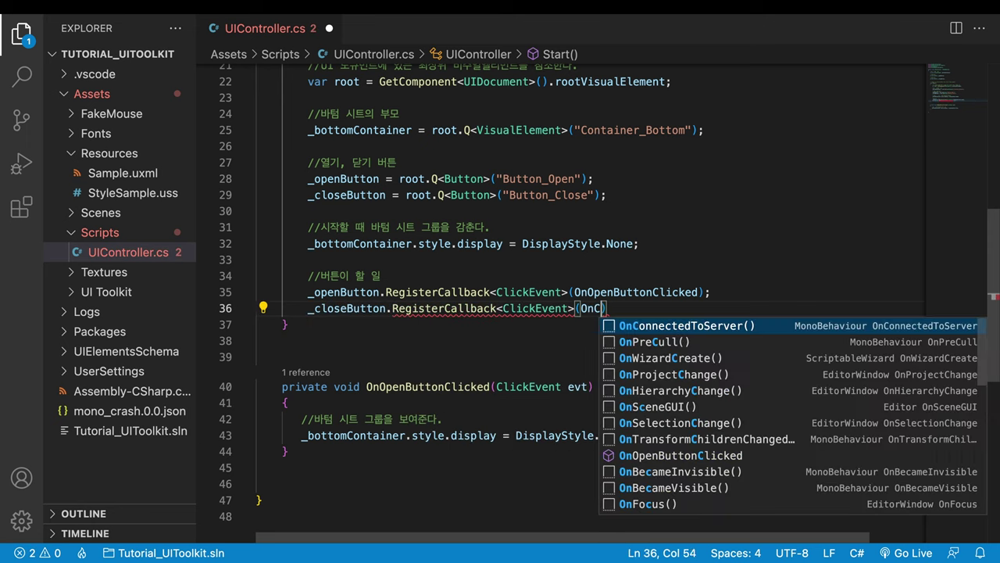
type(";")
left_click(312, 467)
key("Return")
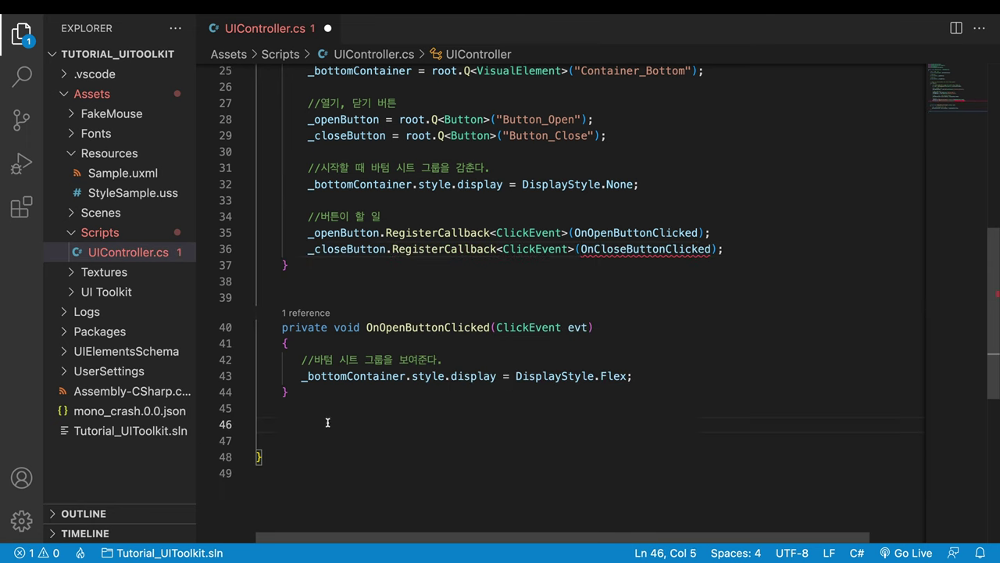
type("private void OnCloseButtonClicked(Cl")
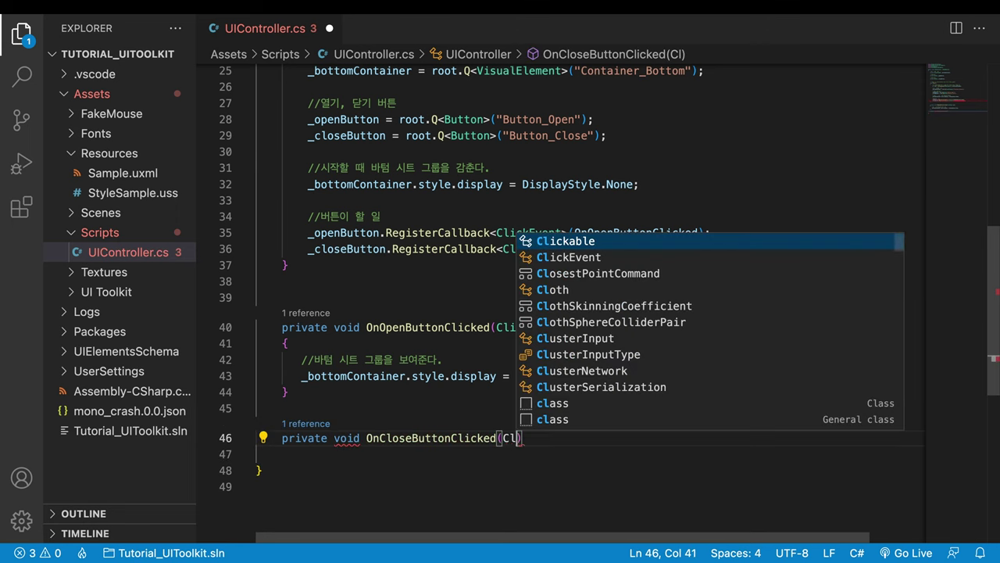
key("Tab")
type("evt)")
key("Return")
type("{")
key("Return")
key("super+v")
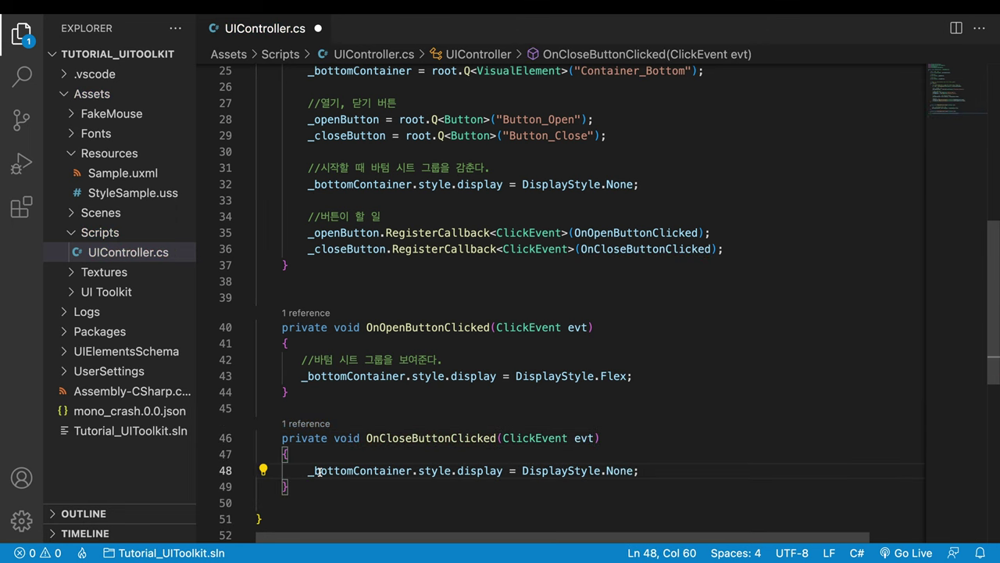
key("super+s")
scroll(571, 303, "down", 1)
In Play mode, open the Omnes sheet with the Button and close it via X, five times.
key("super+Tab")
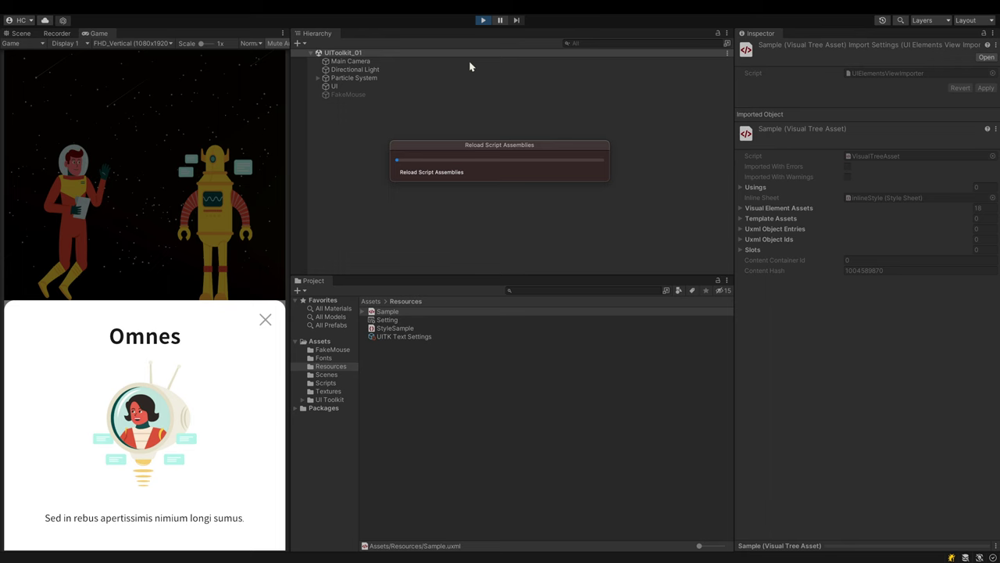
left_click(228, 508)
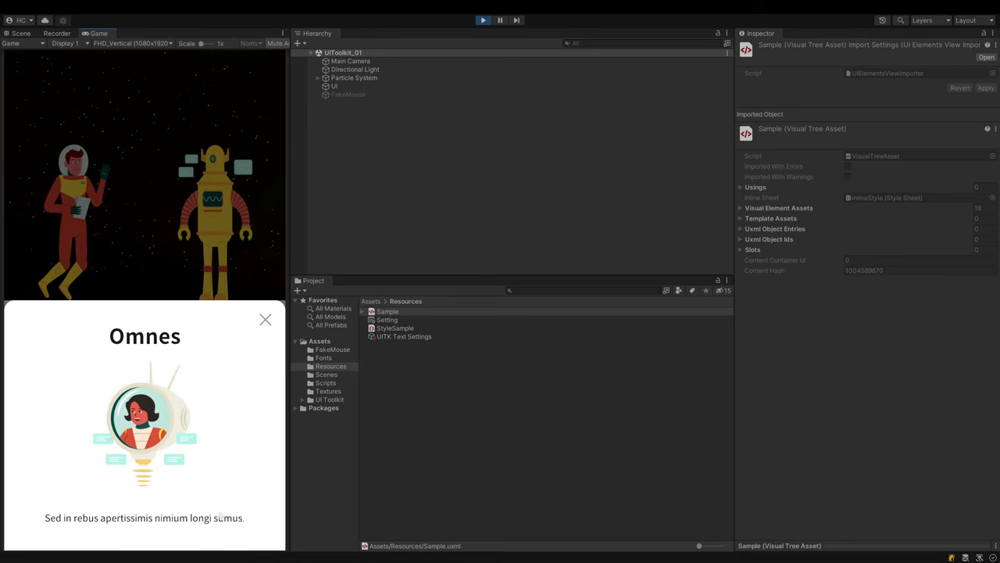
left_click(266, 320)
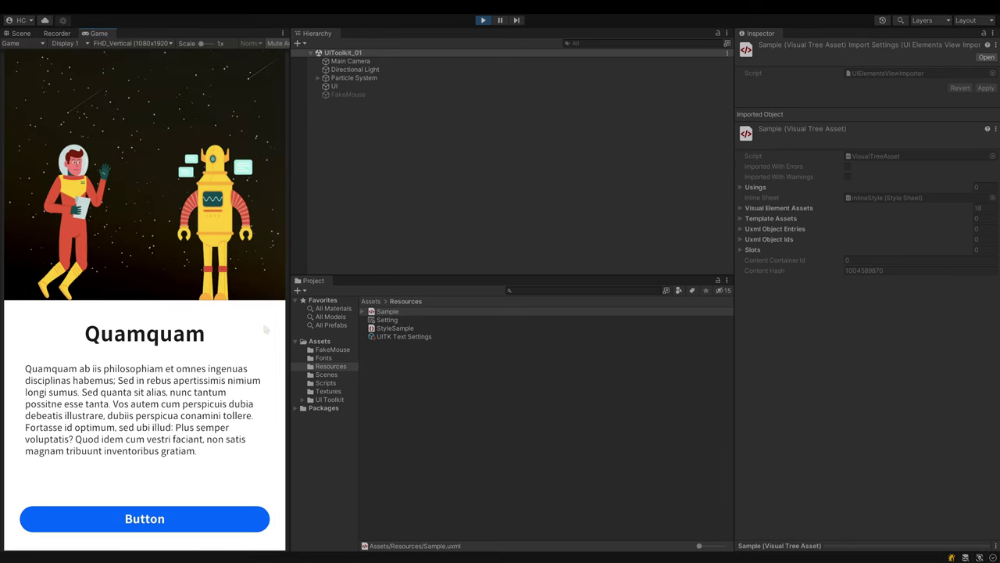
left_click(216, 512)
left_click(266, 320)
left_click(219, 516)
left_click(265, 324)
left_click(194, 526)
left_click(266, 321)
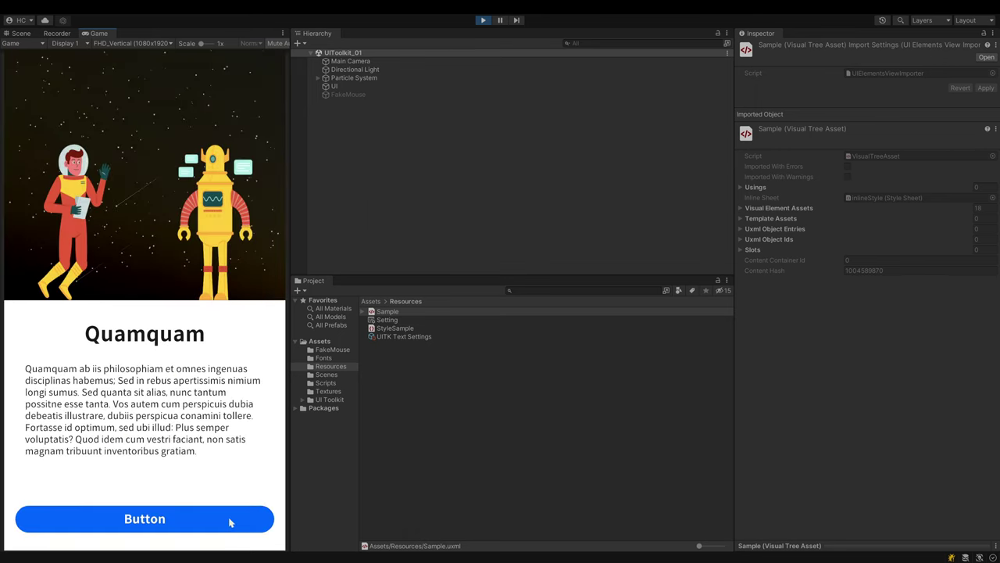
left_click(225, 529)
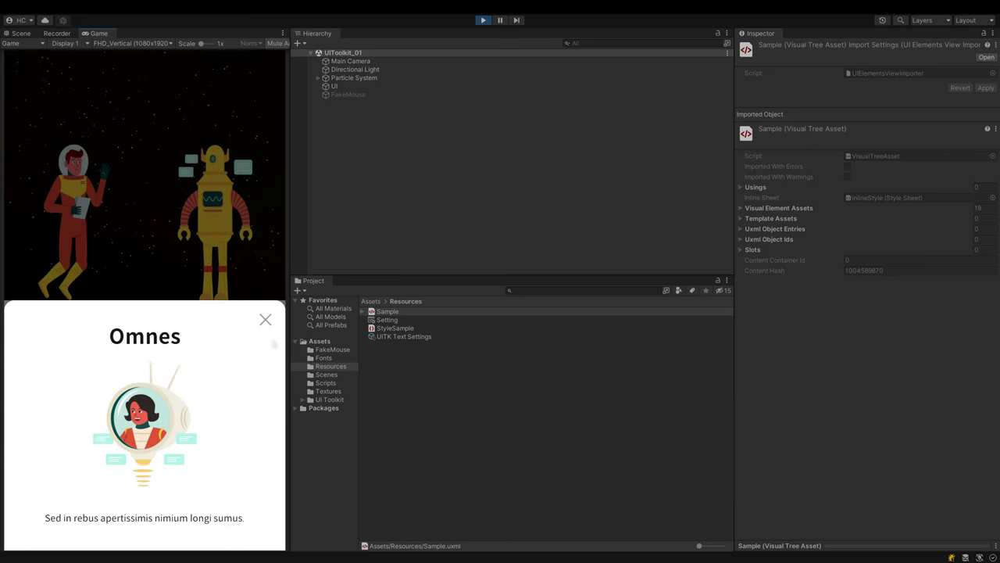
left_click(266, 321)
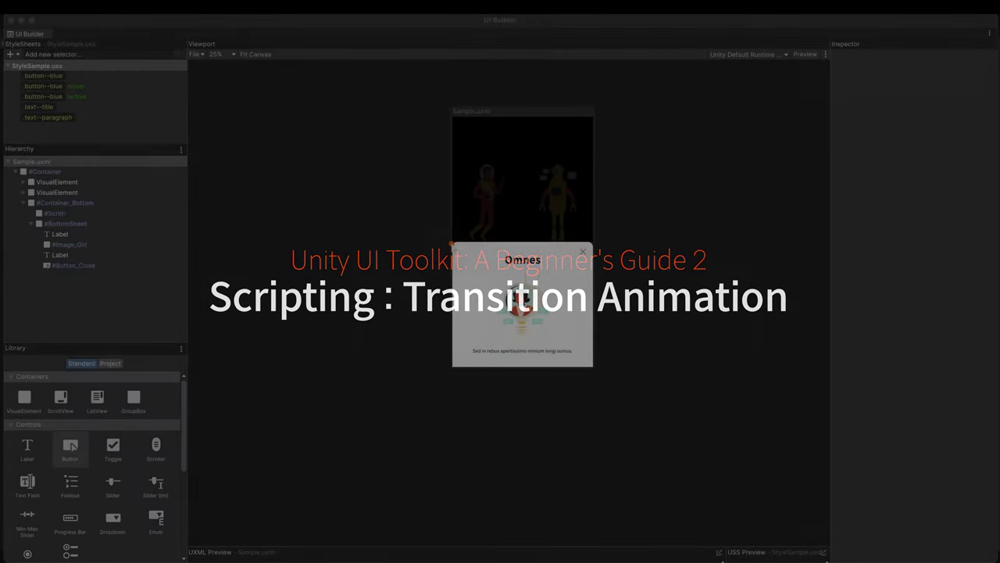
Select BottomSheet, set its Bottom offset to 0, and scrub Translate Y to 578 px.
mouse_move(448, 371)
left_mouse_down()
mouse_move(573, 495)
mouse_move(591, 500)
left_mouse_up()
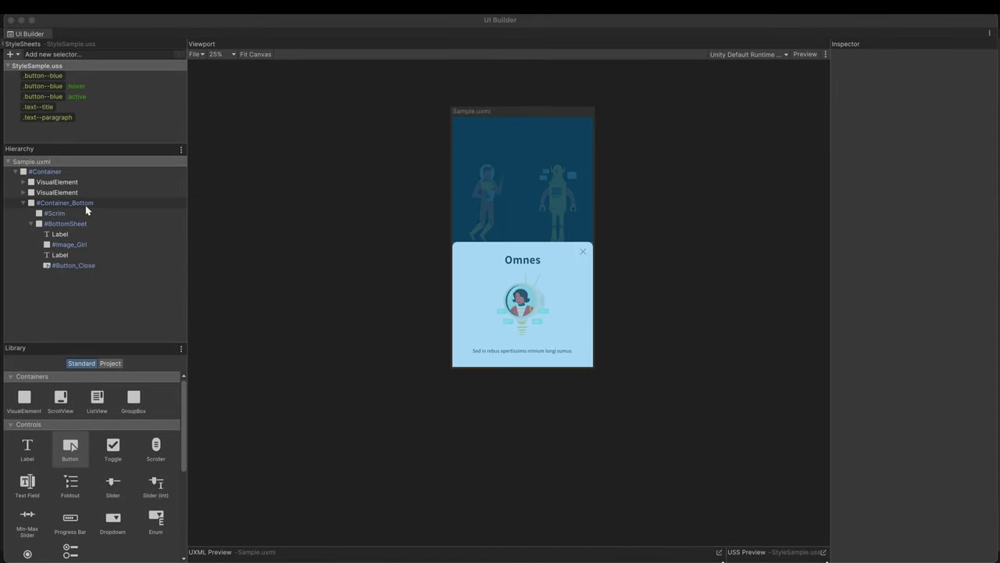
left_click(79, 223)
left_click_drag(845, 359, 532, 404)
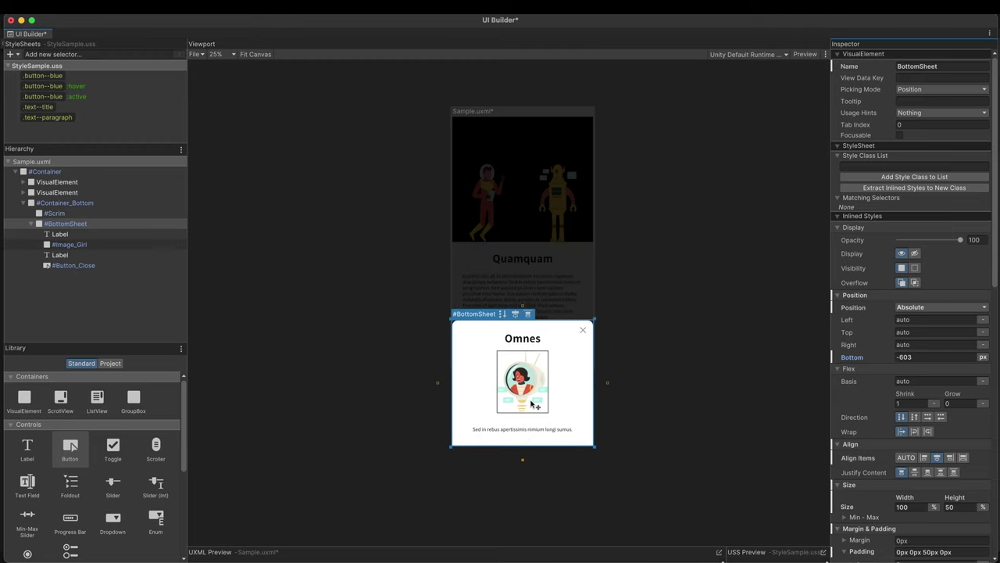
key("ctrl+z")
scroll(831, 372, "down", 15)
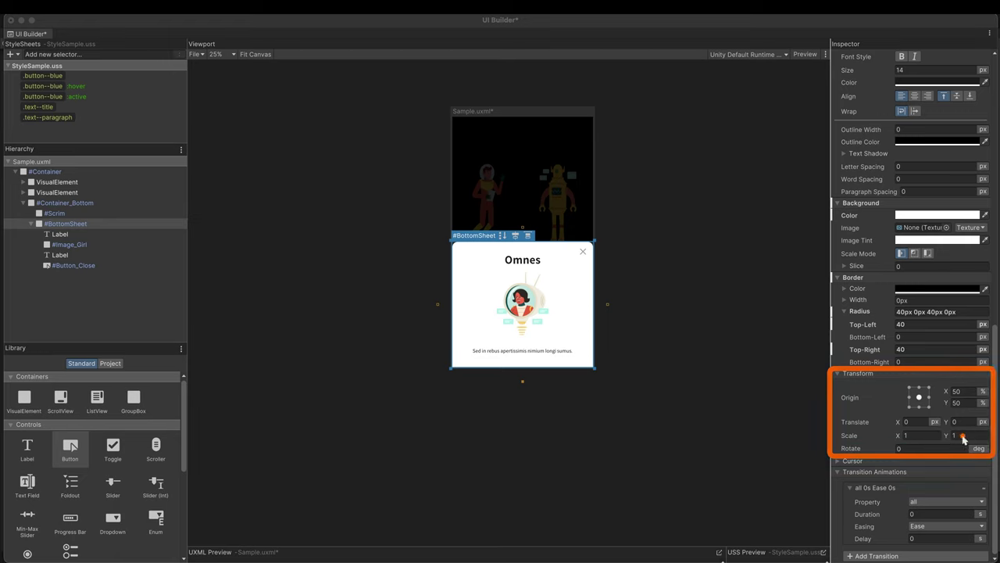
left_click_drag(948, 423, 999, 423)
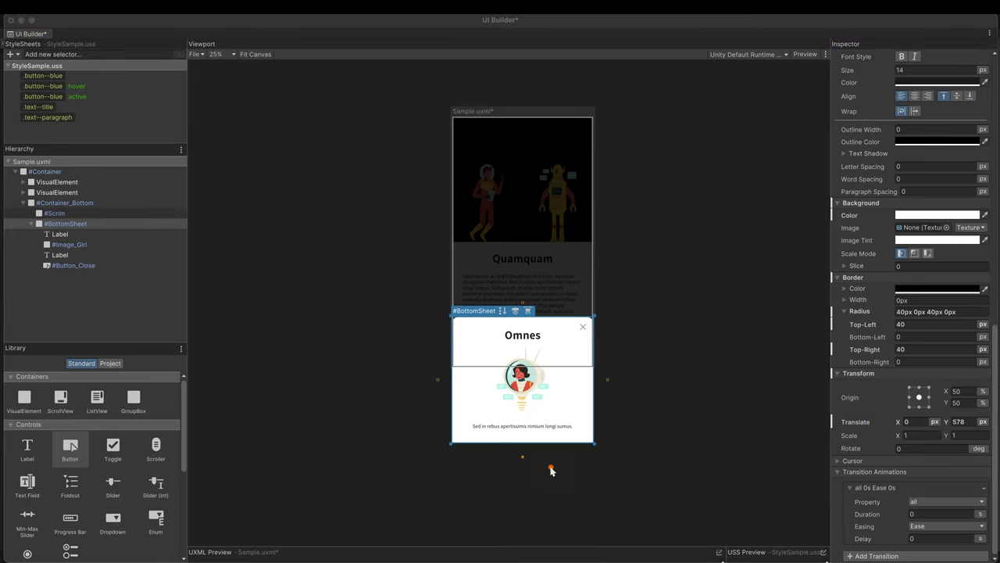
Set the BottomSheet's Translate Y to 100% and check the sheet in the Game view.
left_click(960, 422)
type("1")
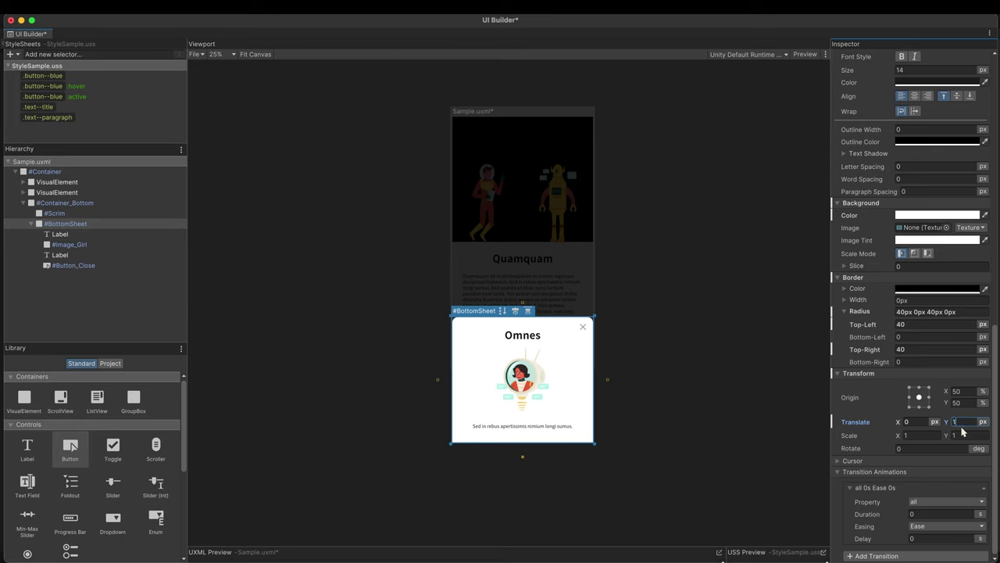
type("00%")
key("Return")
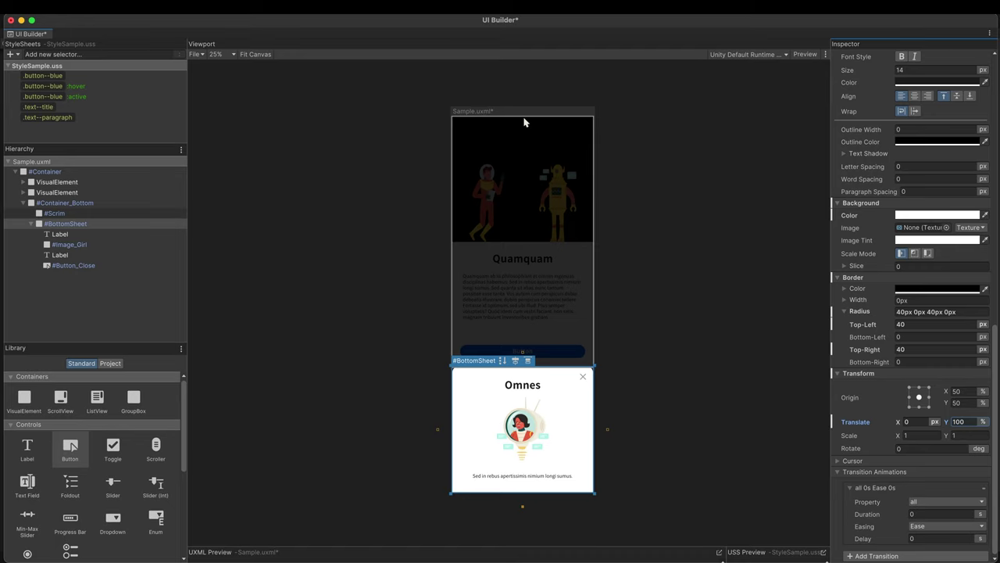
mouse_move(526, 108)
left_mouse_down()
mouse_move(531, 149)
mouse_move(532, 94)
mouse_move(534, 160)
mouse_move(531, 112)
left_mouse_up()
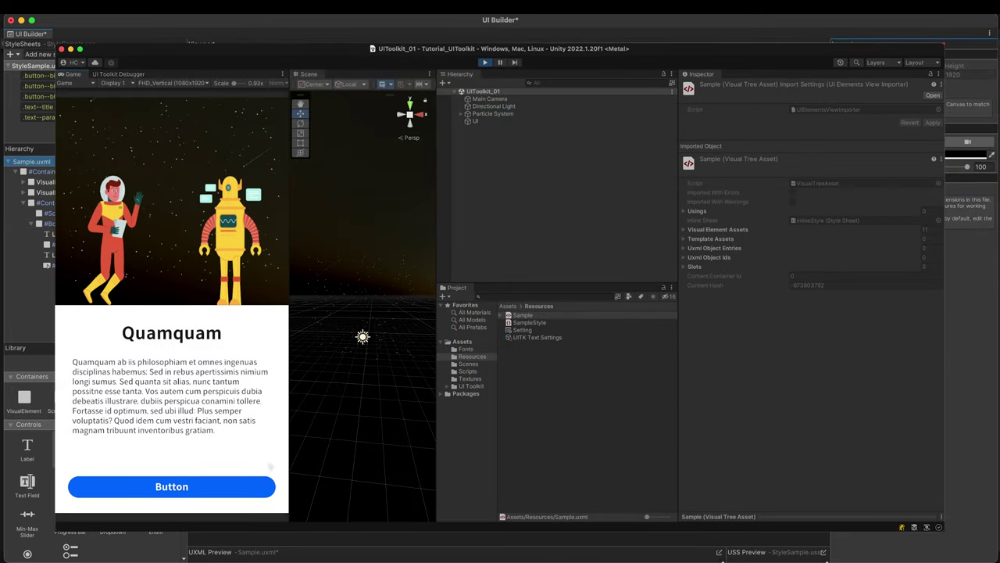
left_click(249, 483)
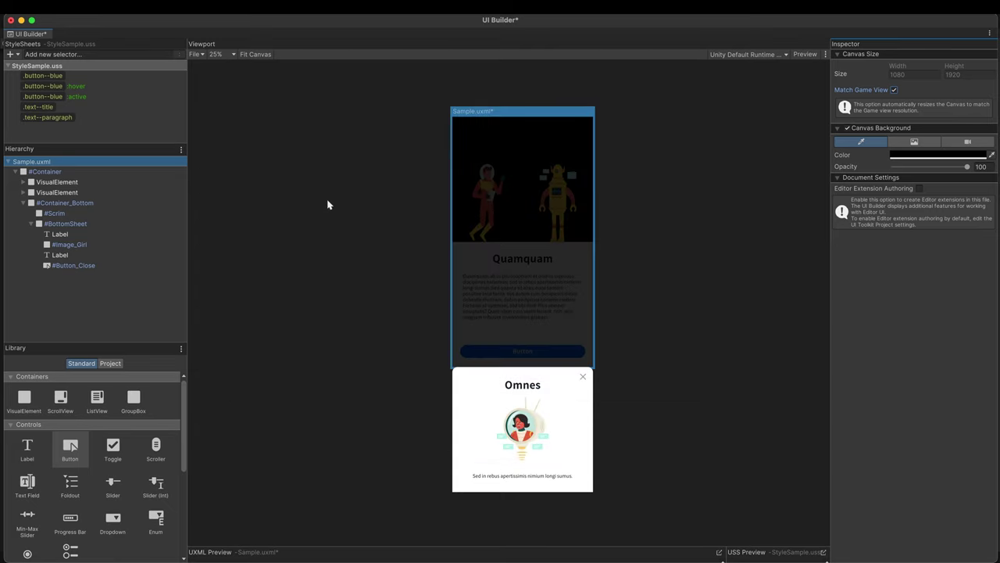
left_click(469, 407)
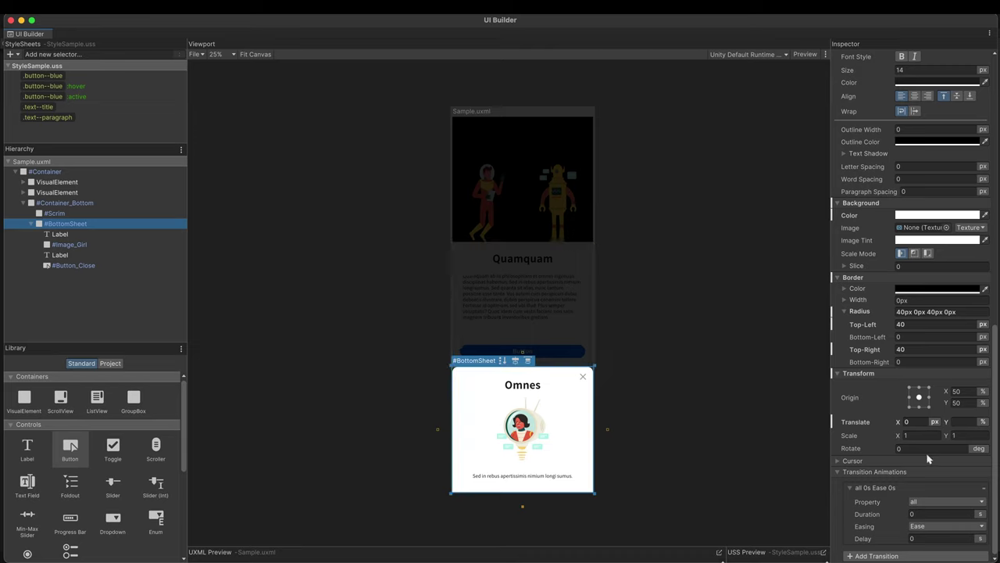
Give BottomSheet a 1 s EaseOutBounce transition and extract the inline styles into .bottomsheet.
left_click(918, 514)
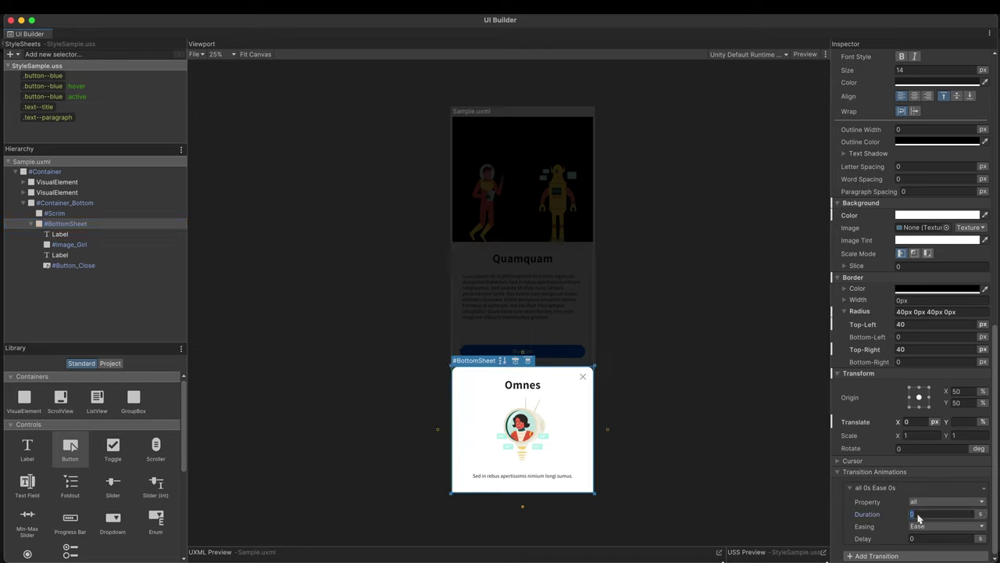
type("1")
left_click(920, 527)
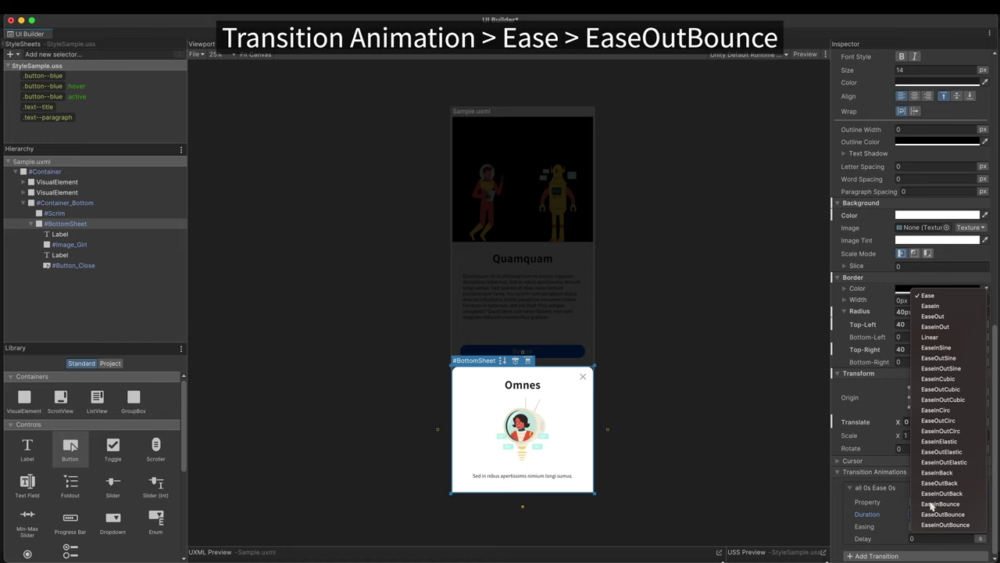
left_click(938, 513)
scroll(886, 172, "up", 15)
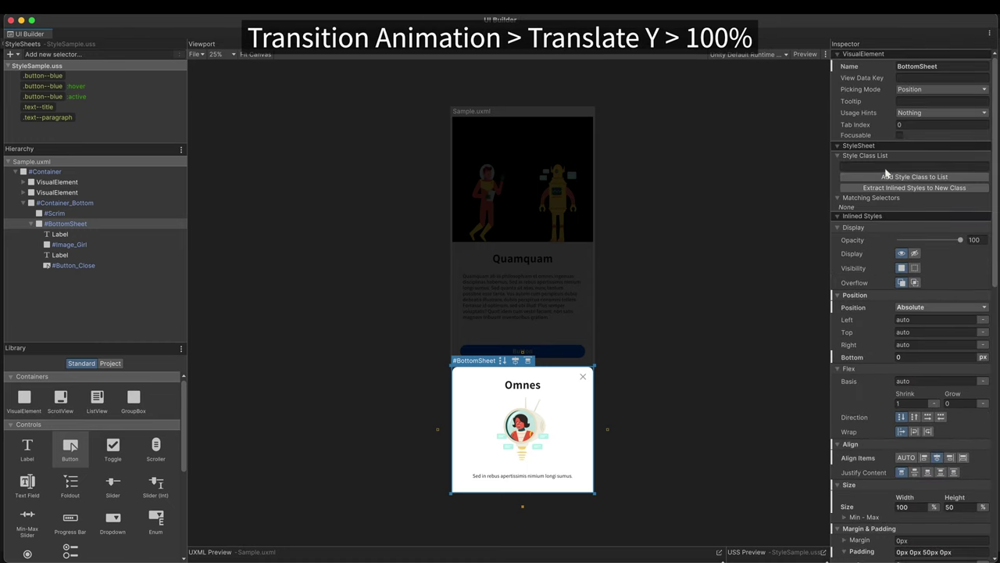
left_click(885, 167)
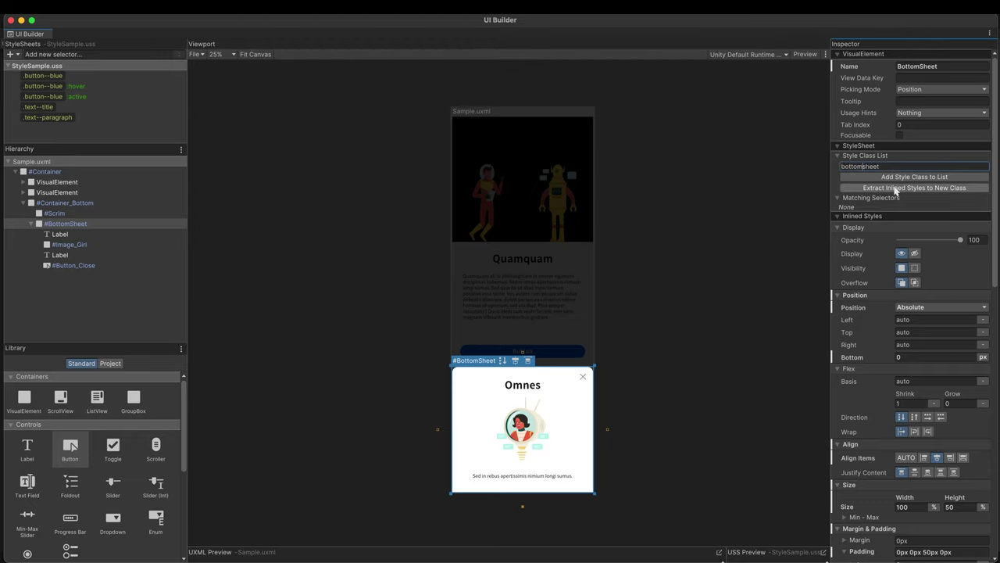
left_click(897, 188)
Extract Translate Y 0 into .bottomsheet--up, then remove that class to preview the slide-down.
scroll(942, 370, "down", 3)
scroll(943, 370, "down", 10)
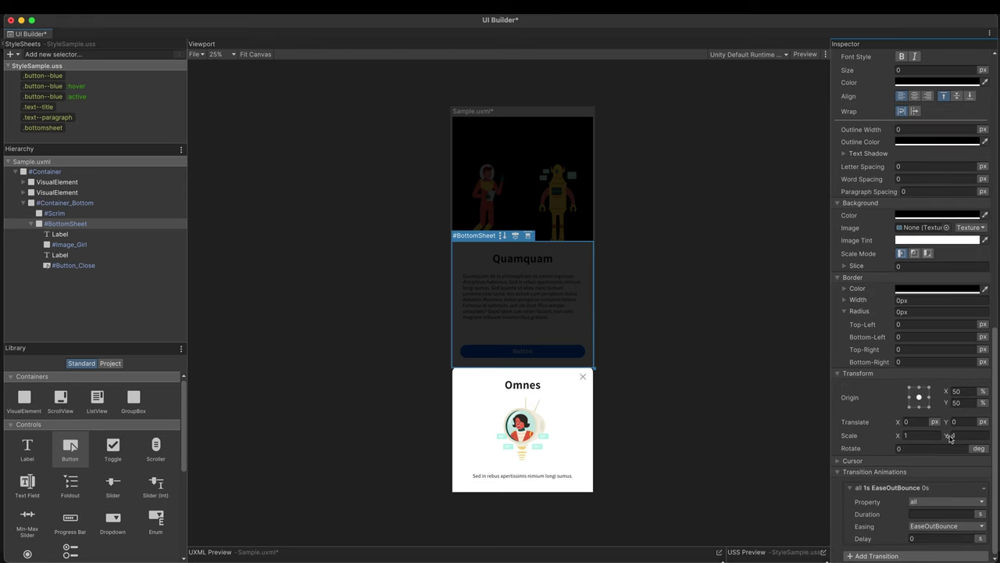
scroll(953, 469, "up", 3)
left_click(960, 507)
type("0")
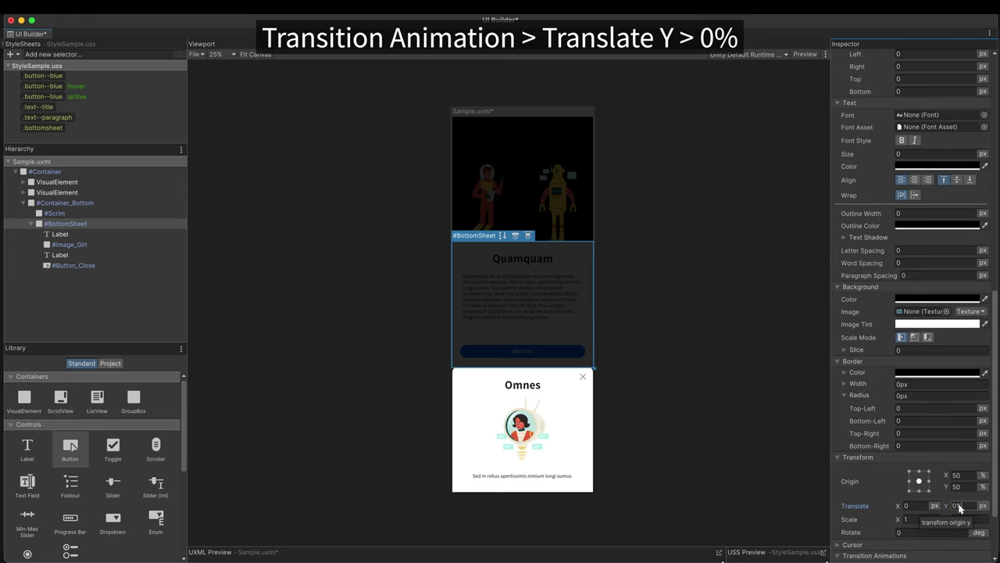
key("Return")
scroll(919, 163, "up", 10)
scroll(920, 157, "up", 4)
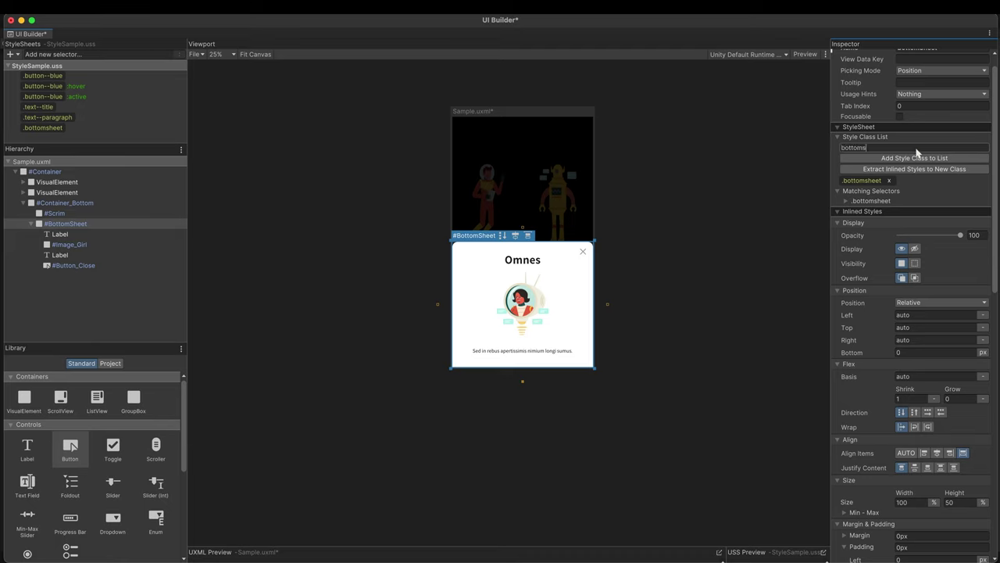
type("bottomsheet--up")
left_click(855, 170)
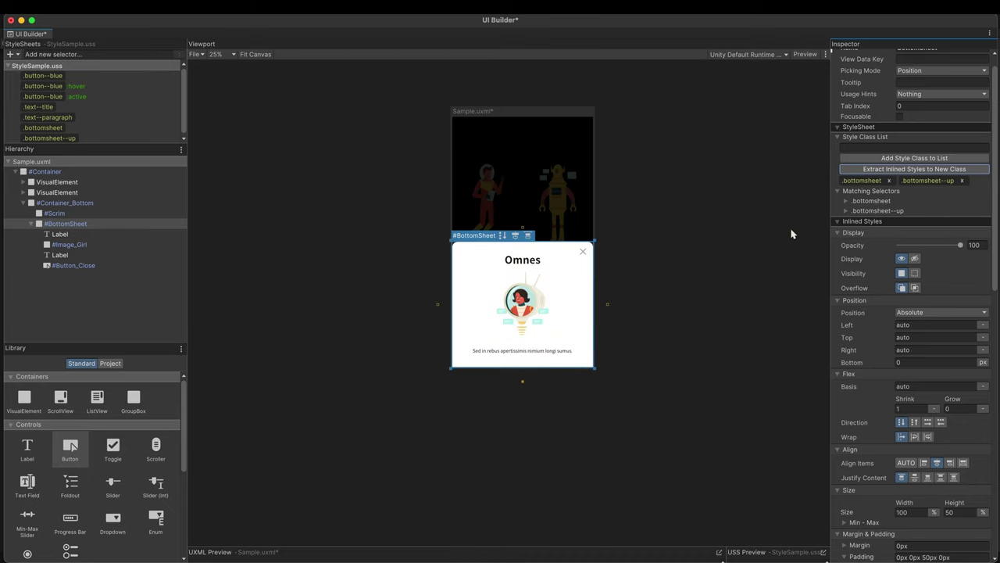
left_click(962, 181)
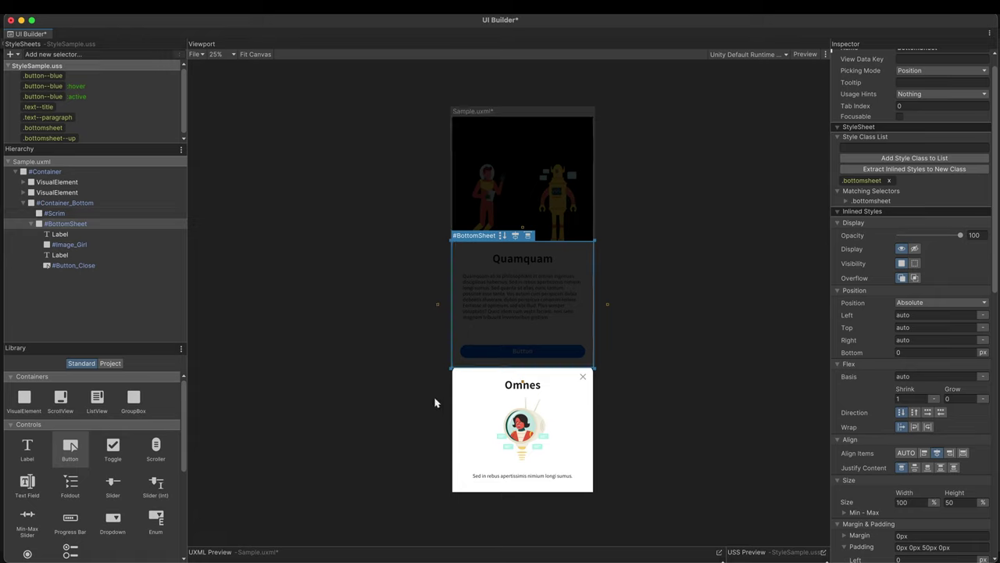
left_click(60, 224)
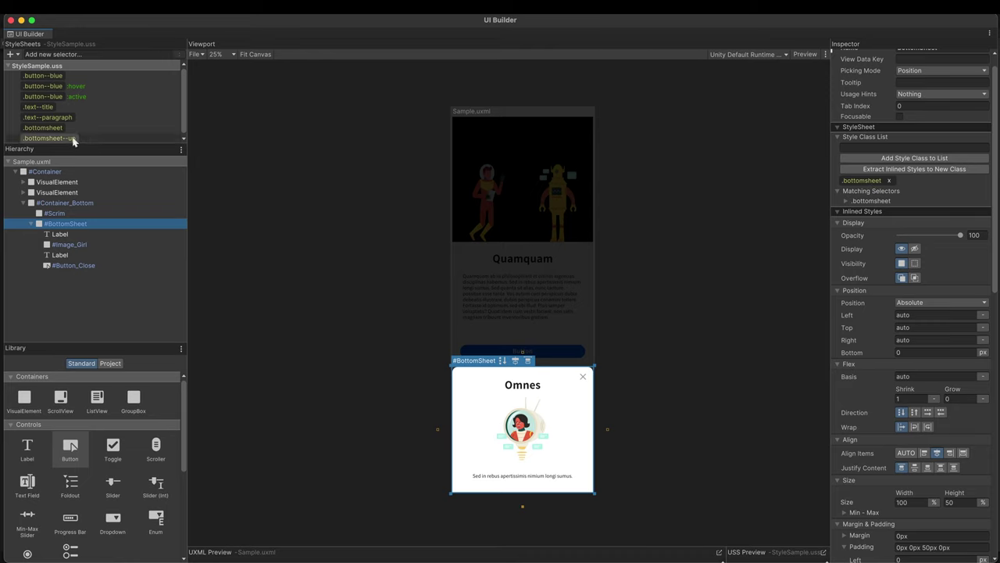
left_click_drag(73, 139, 67, 225)
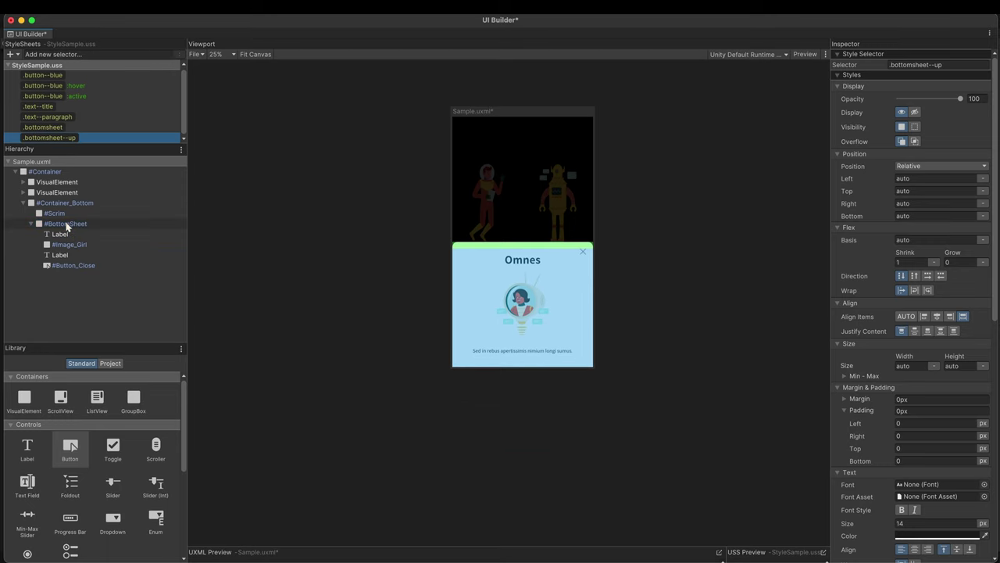
left_click(67, 225)
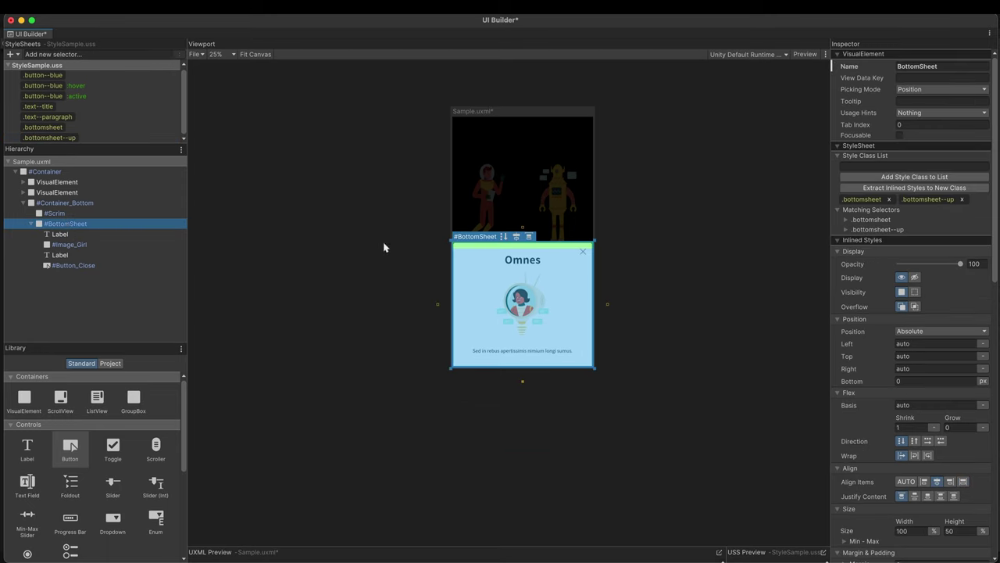
left_click(963, 200)
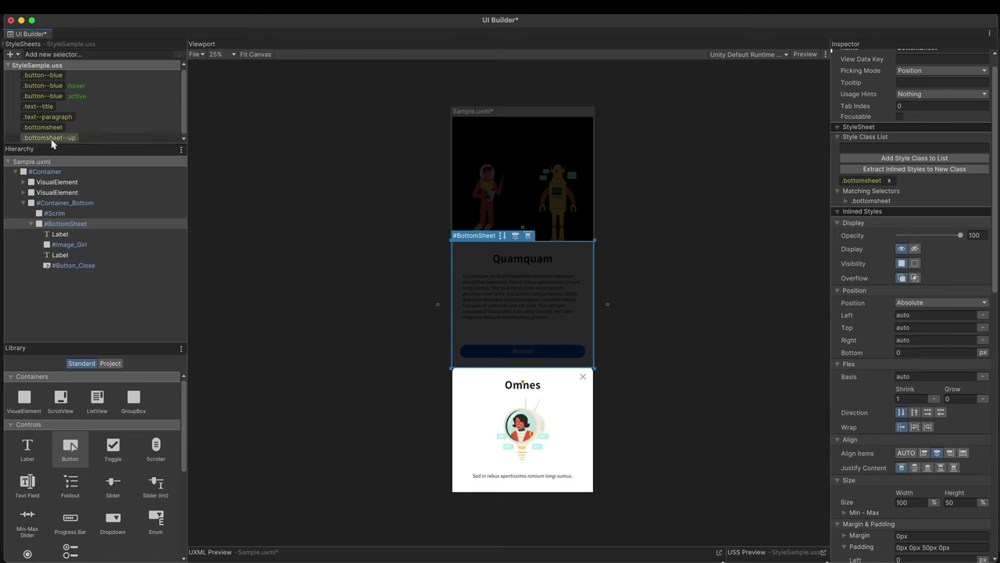
left_click_drag(49, 138, 65, 224)
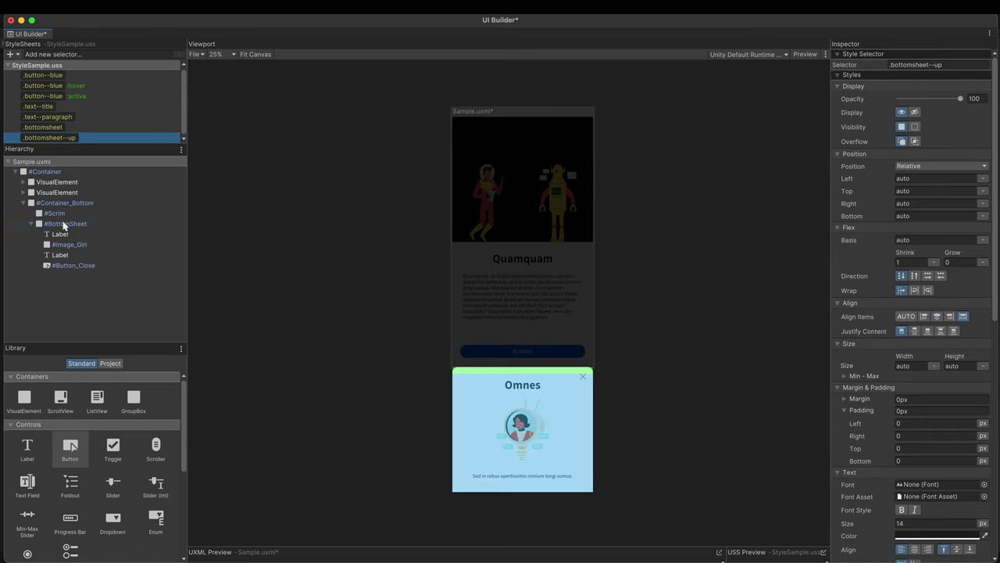
left_click(64, 225)
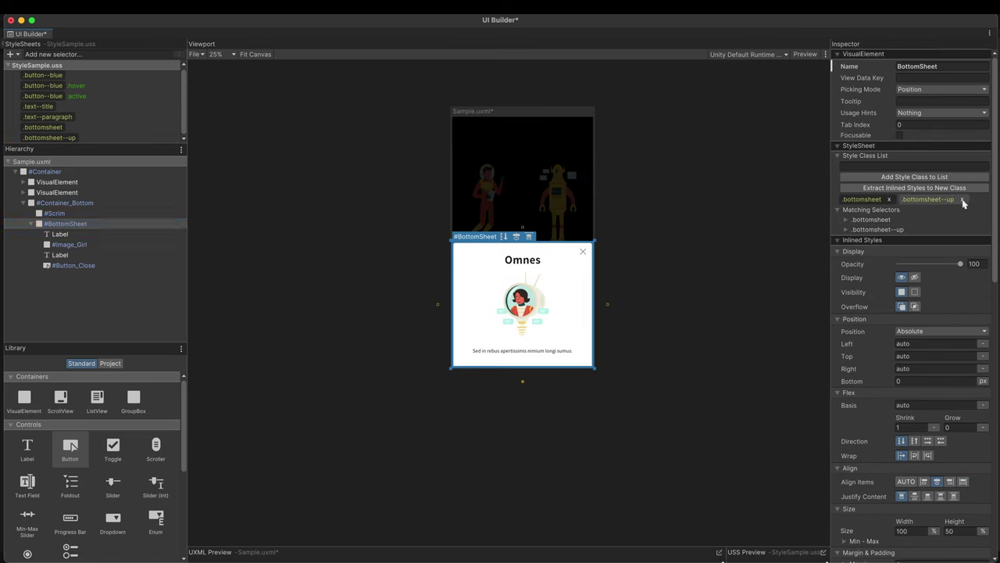
left_click(964, 202)
Give the Scrim 0 opacity and extract its inline styles into a new .scrim class.
left_click(518, 277)
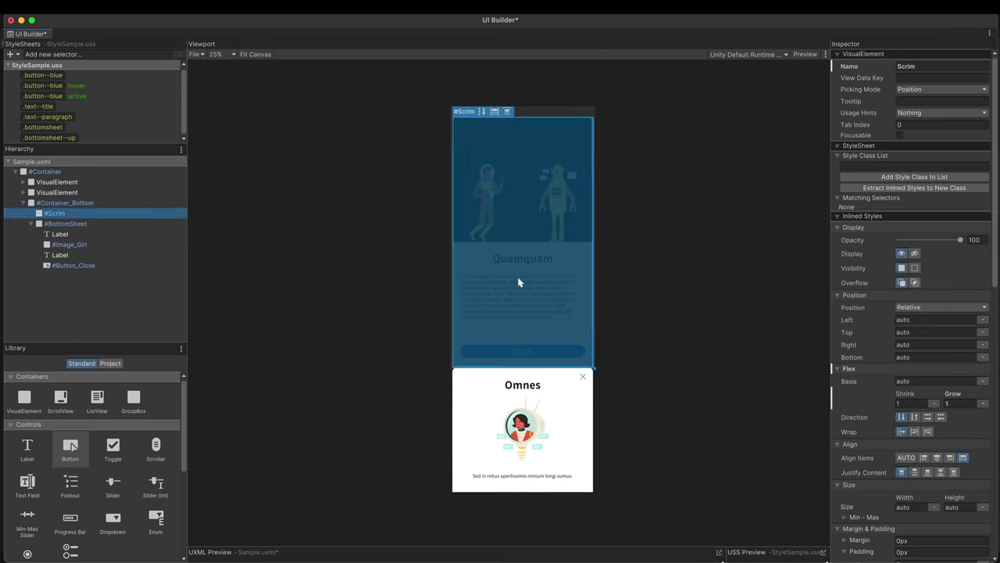
scroll(981, 202, "down", 3)
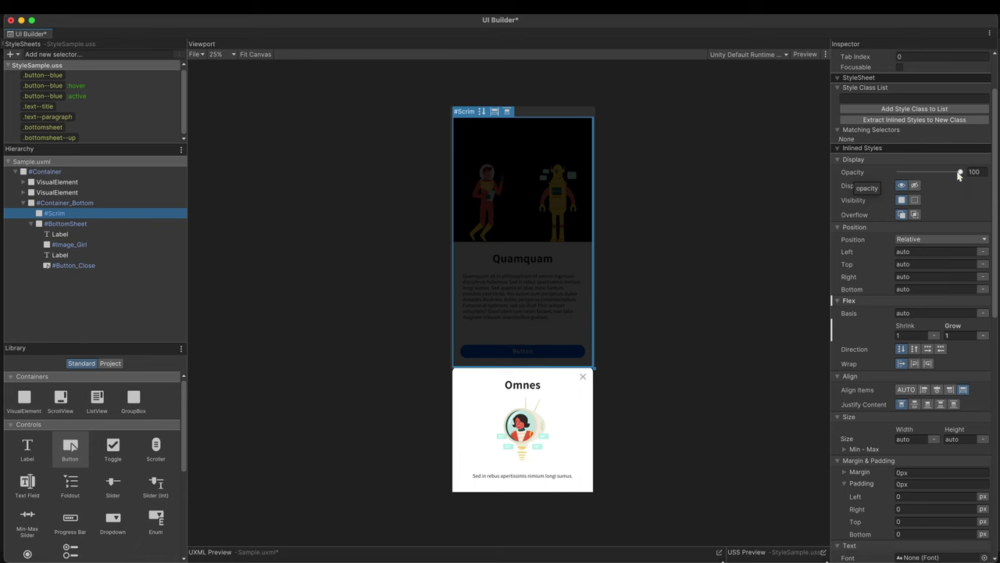
left_click_drag(960, 174, 872, 179)
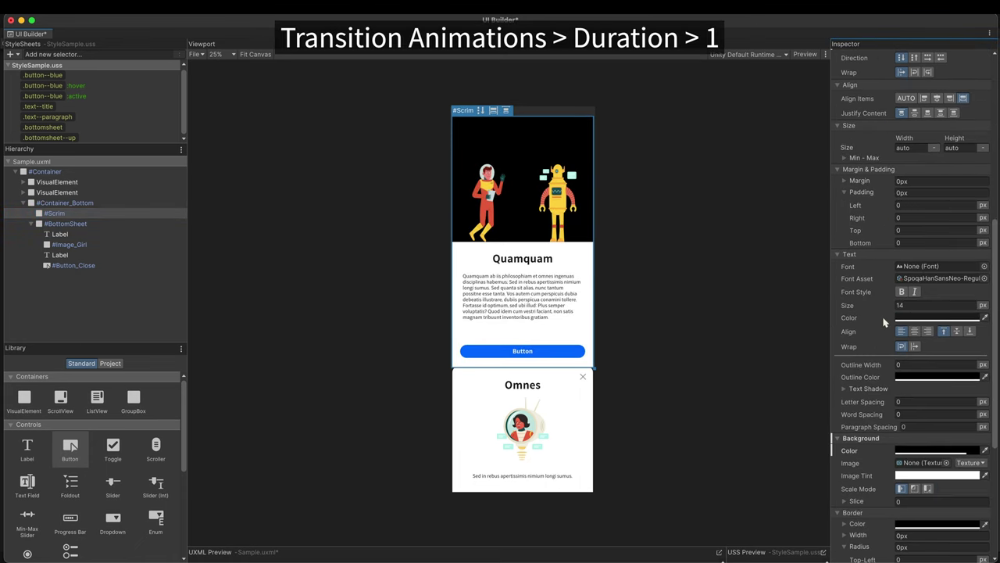
scroll(889, 326, "down", 5)
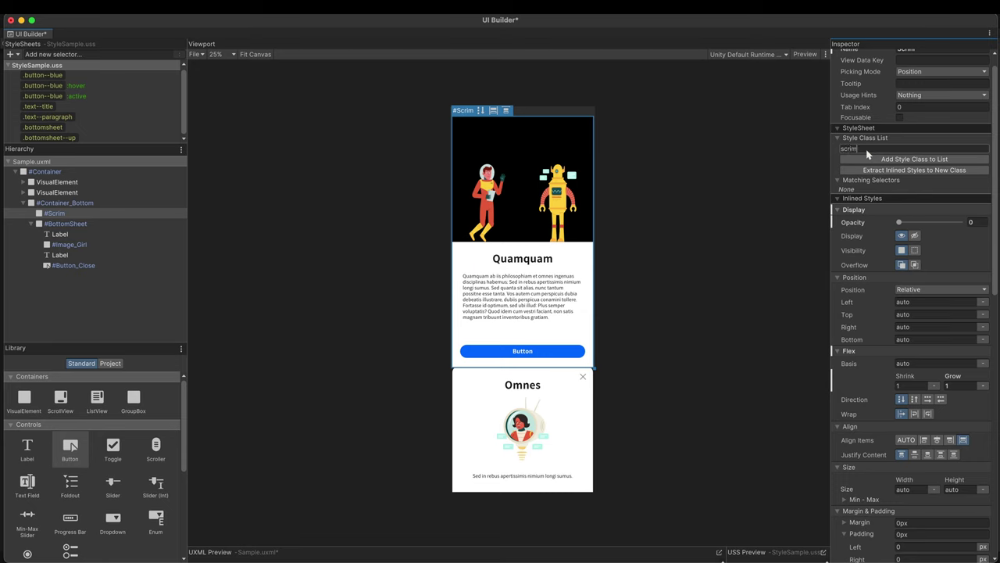
left_click(891, 170)
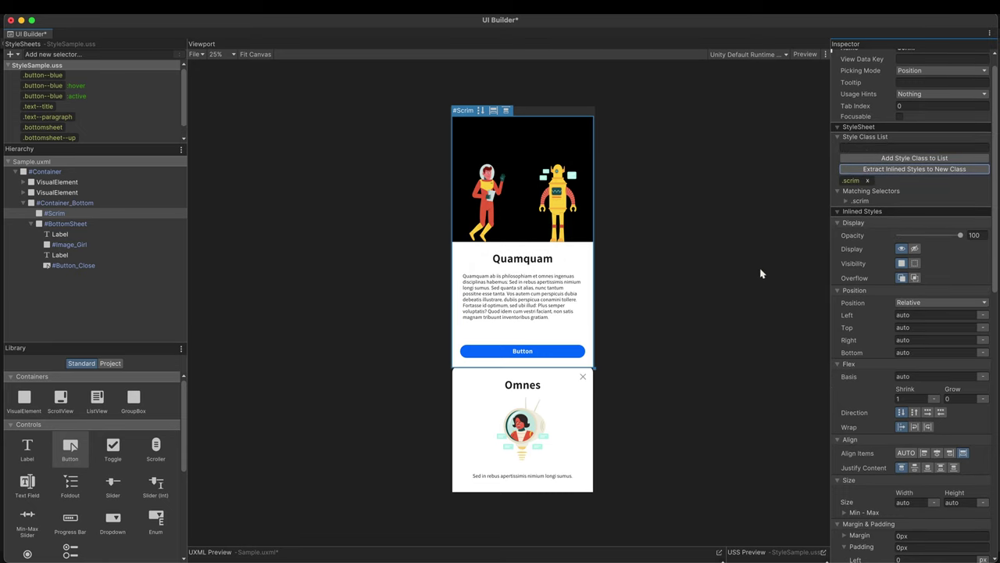
Create a .scrim--fadein style with opacity 100, test it on the Scrim, then remove it.
left_click(54, 213)
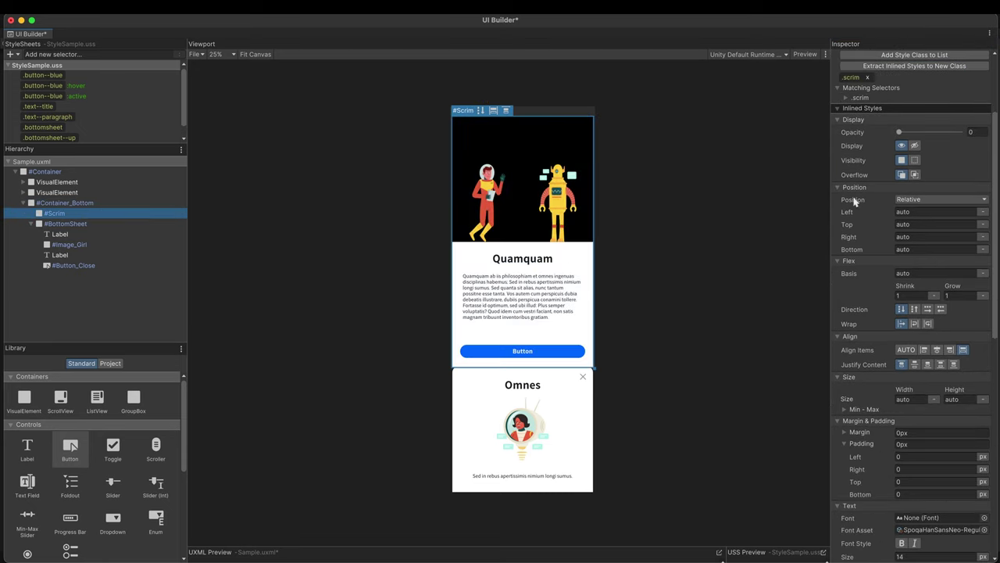
left_click_drag(901, 133, 961, 133)
scroll(865, 125, "up", 2)
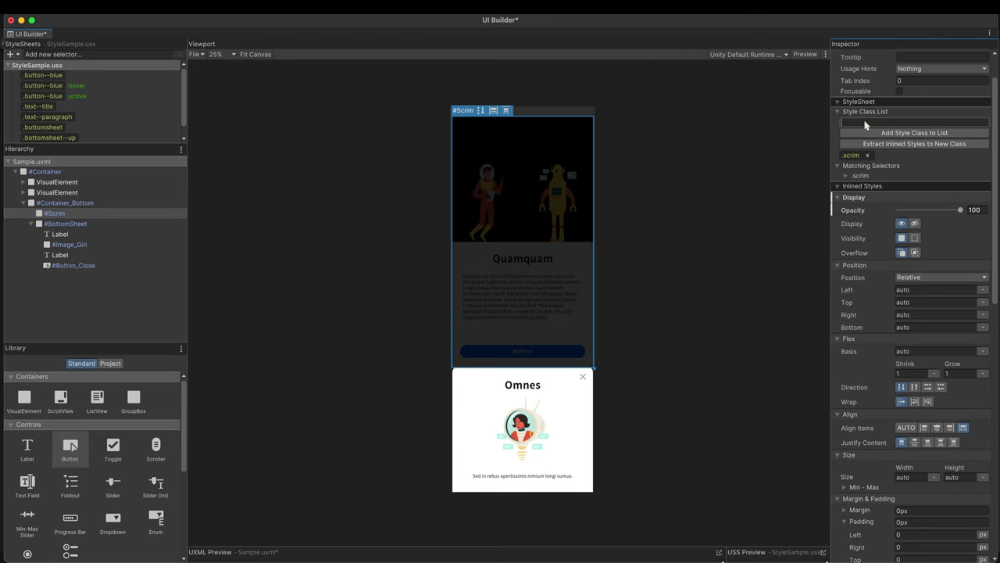
key("Return")
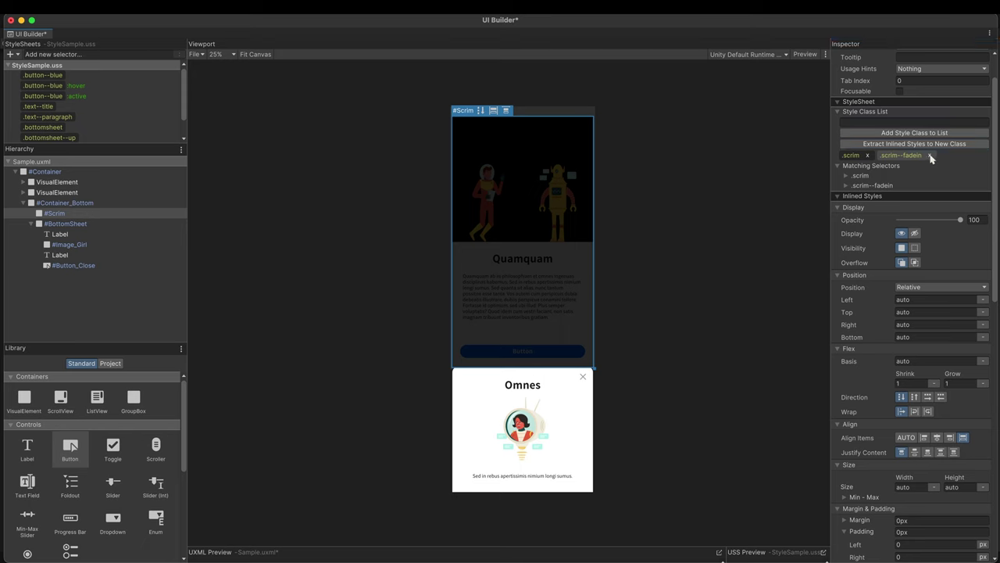
left_click(930, 156)
scroll(48, 133, "down", 1)
left_click(47, 137)
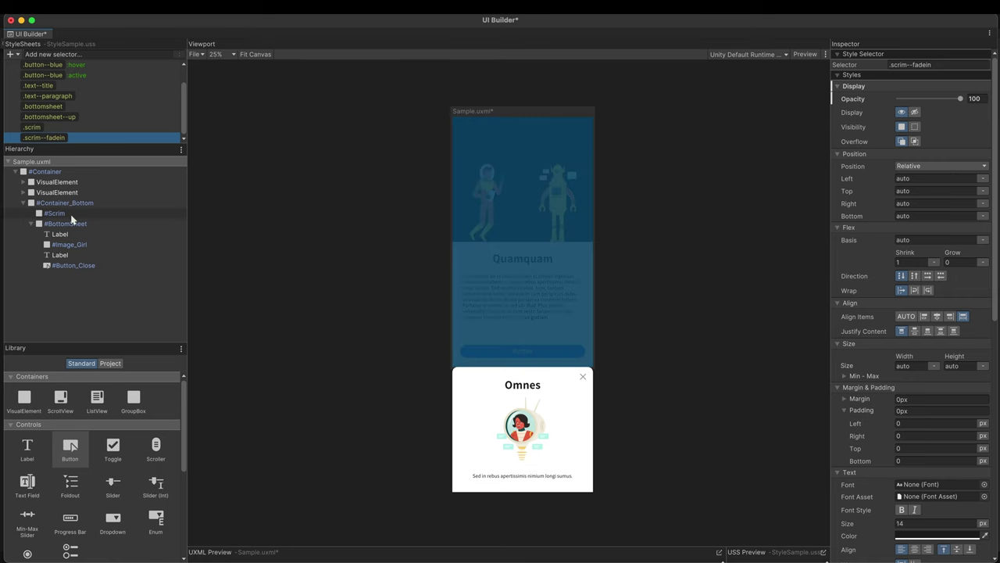
left_click(68, 213)
left_click(931, 200)
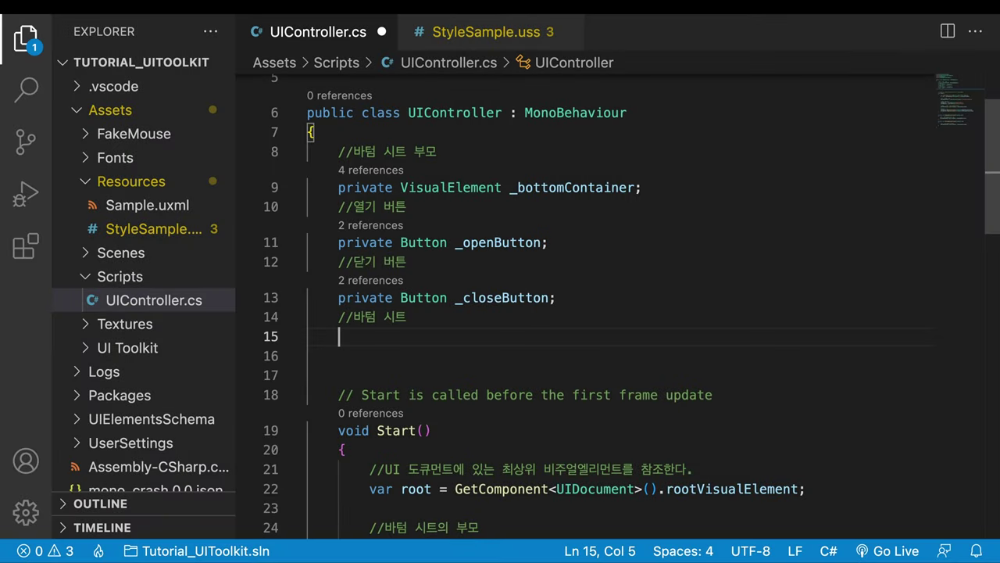
Declare private VisualElement fields _bottomSheet and _scrim in UIController.
type("private VisualElement")
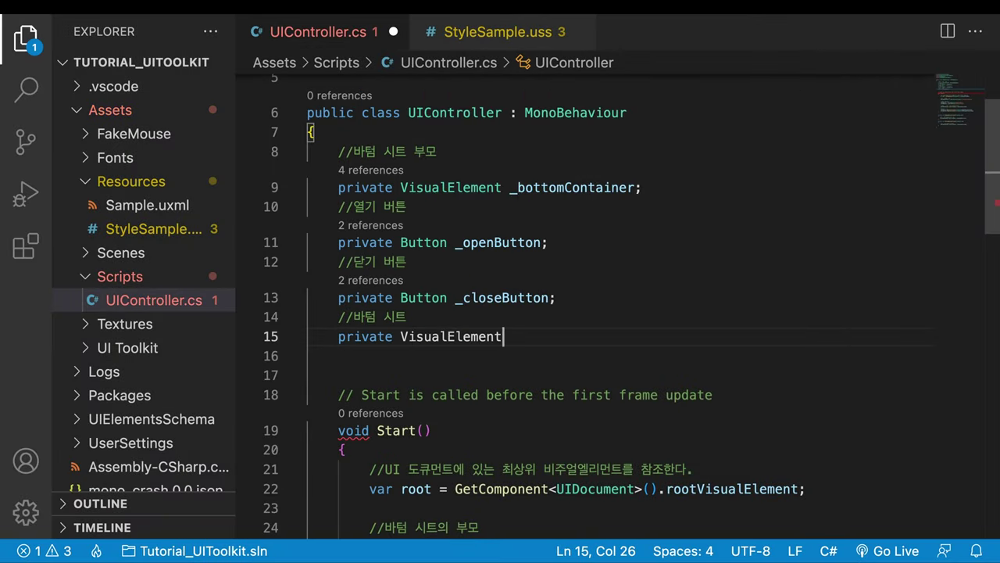
type(" _bottomSheet;")
key("Return")
type("//가림막")
key("Return")
type("p")
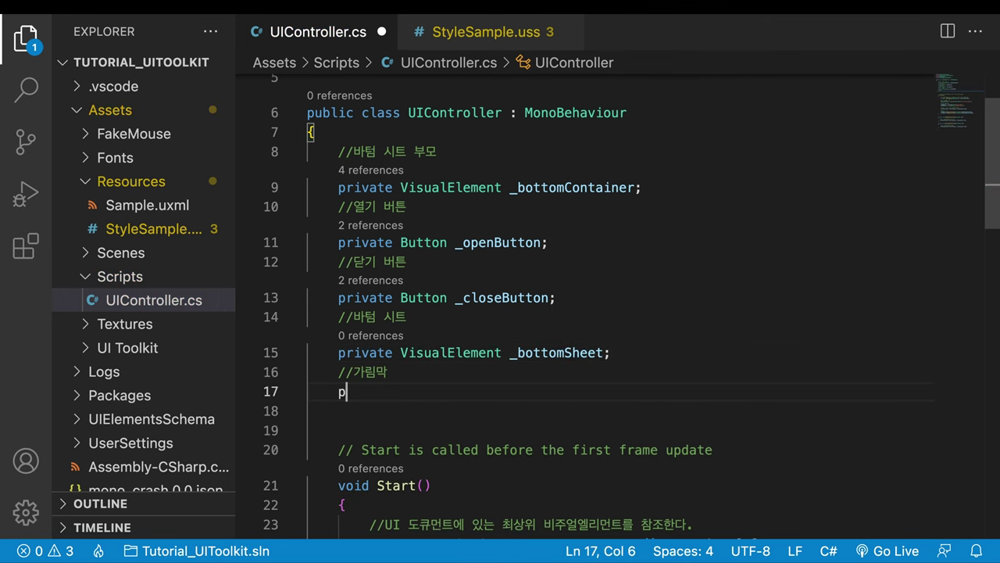
type("rivate Vi")
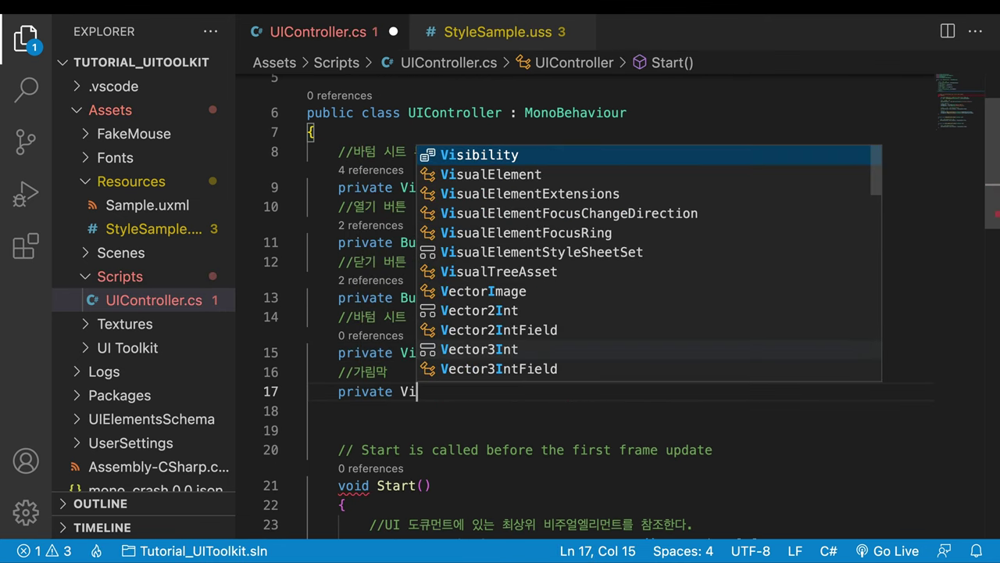
key("Down")
key("Tab")
type("_scrim")
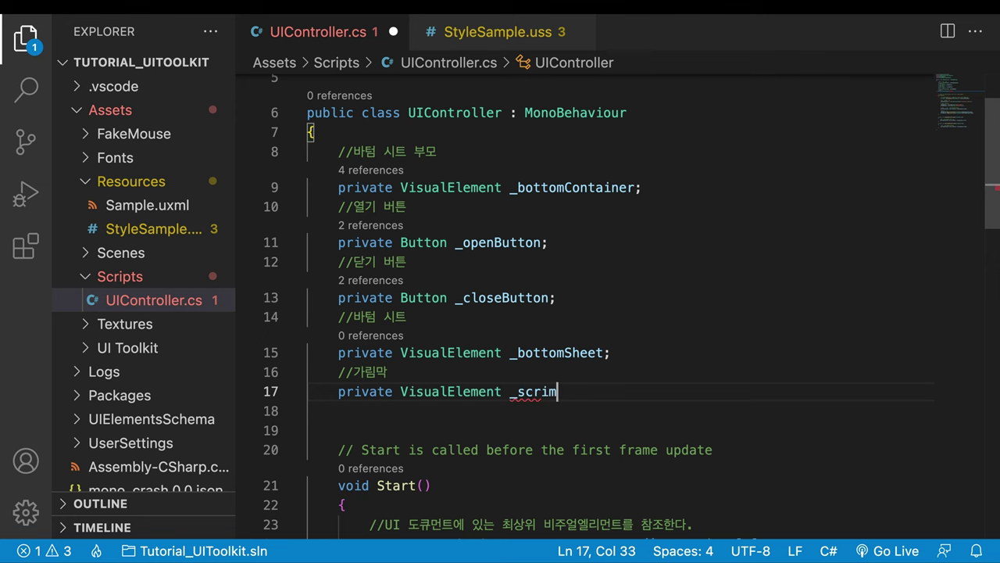
type(";")
In Start(), assign root.Q<VisualElement>("BottomSheet") and ("Scrim") to the fields, and save.
type("_bo")
key("Down")
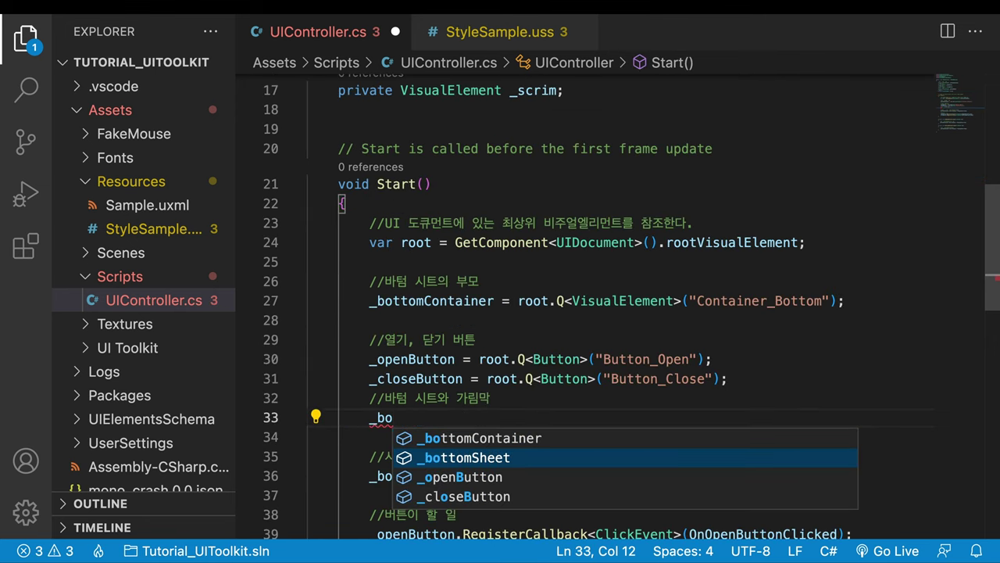
key("Tab")
type("= root")
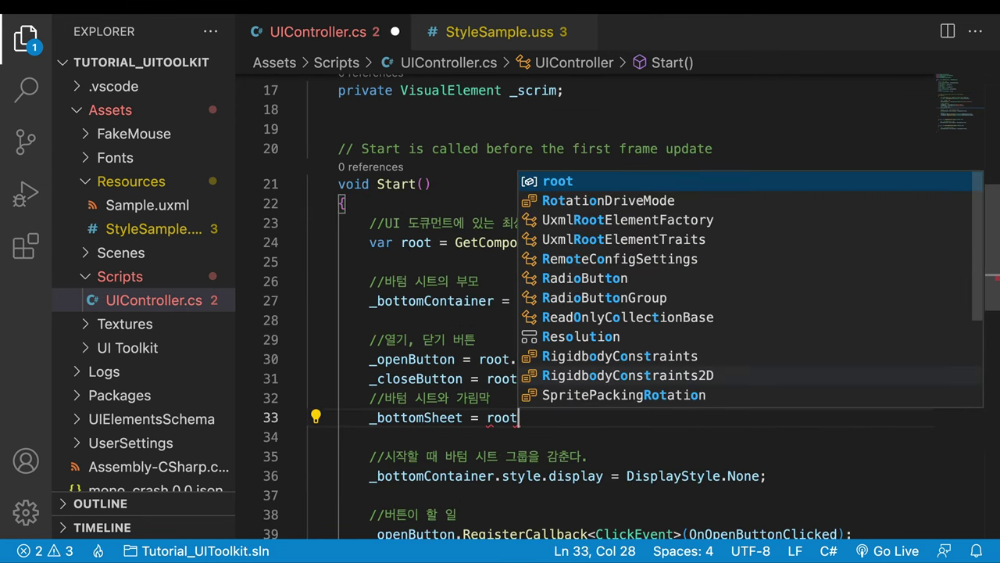
type(".Q<VisualElement")
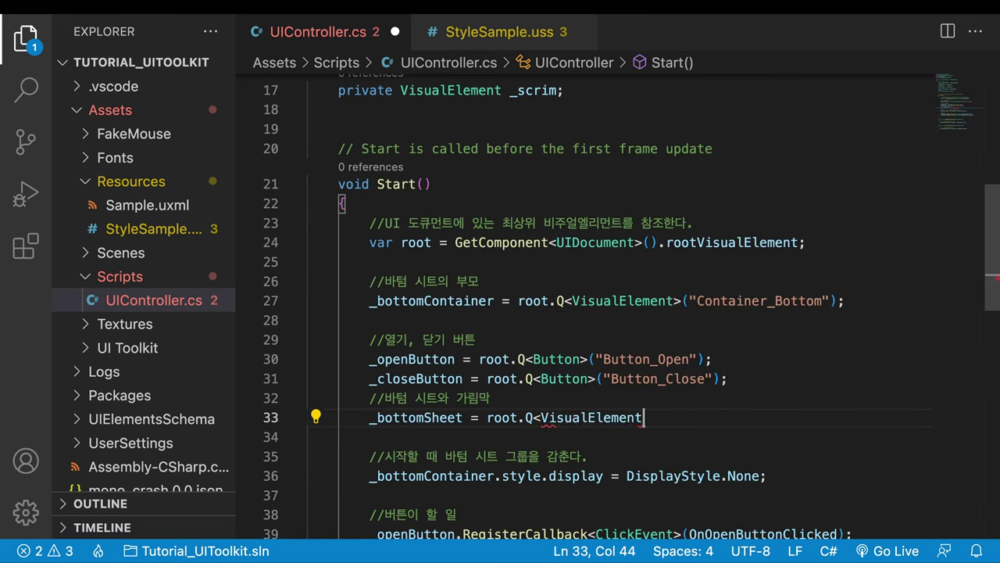
type(">(\"BottomShee")
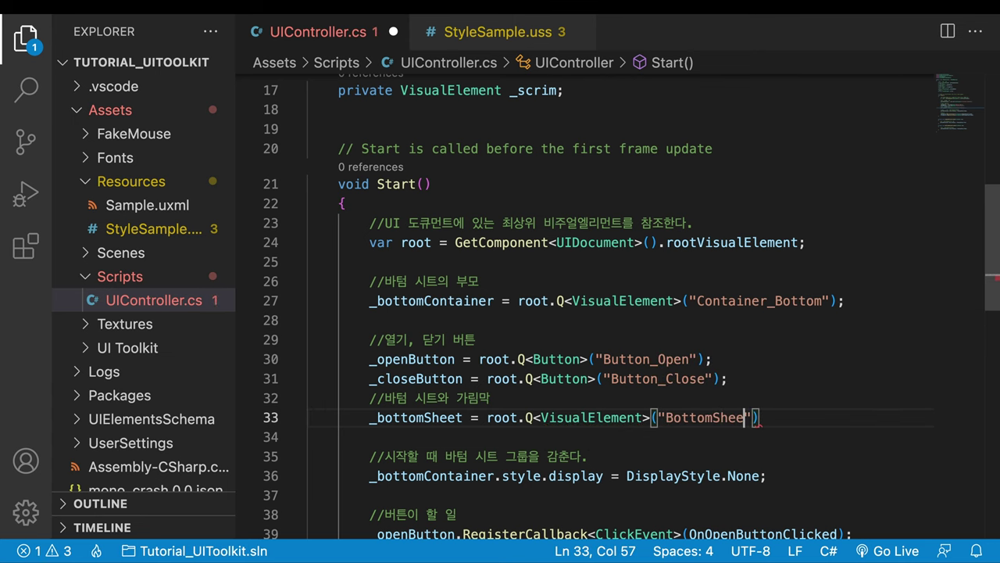
type("t\");")
key("Return")
type("_sc")
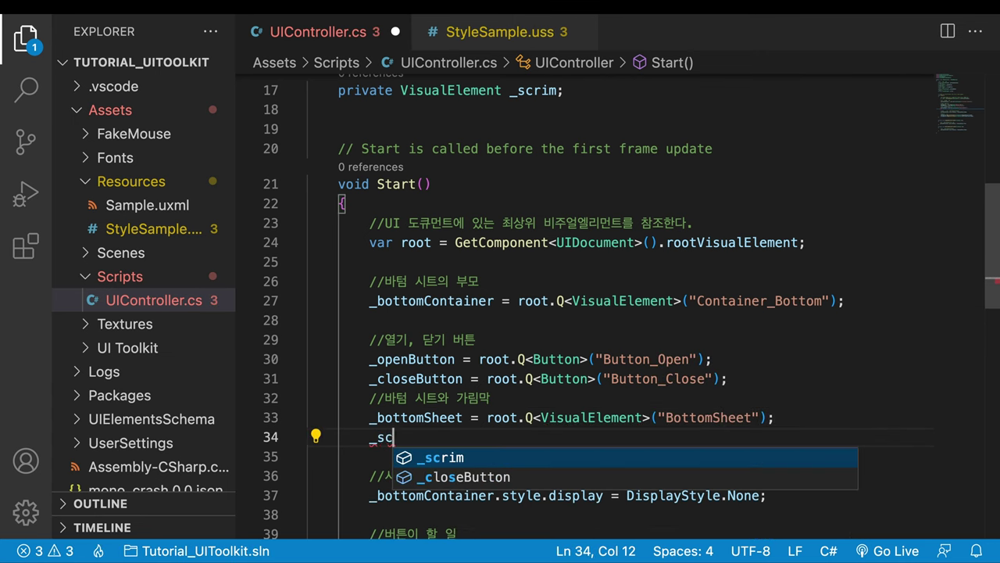
type("rim = root.Q<VisualElement")
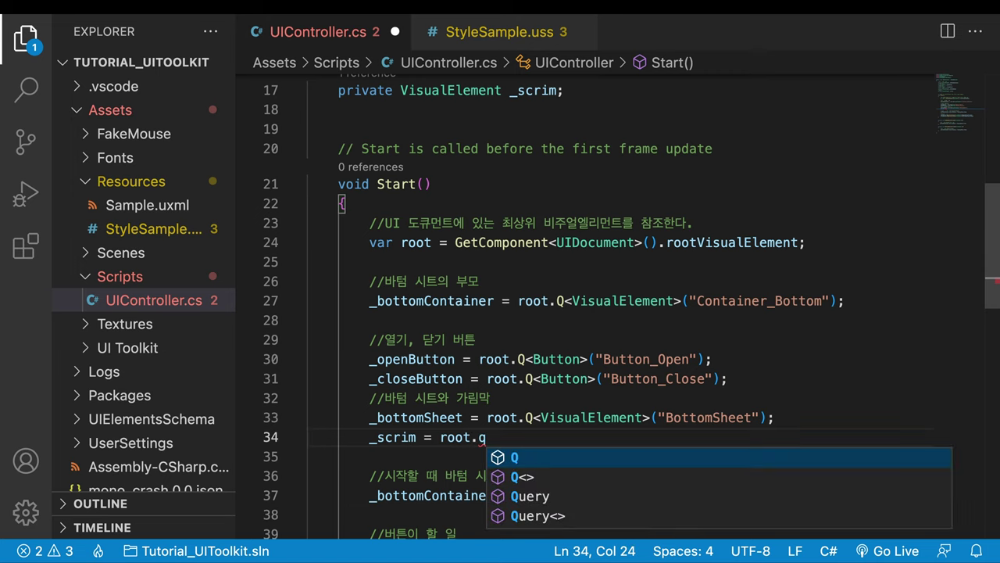
type(">(\"Scrim\");")
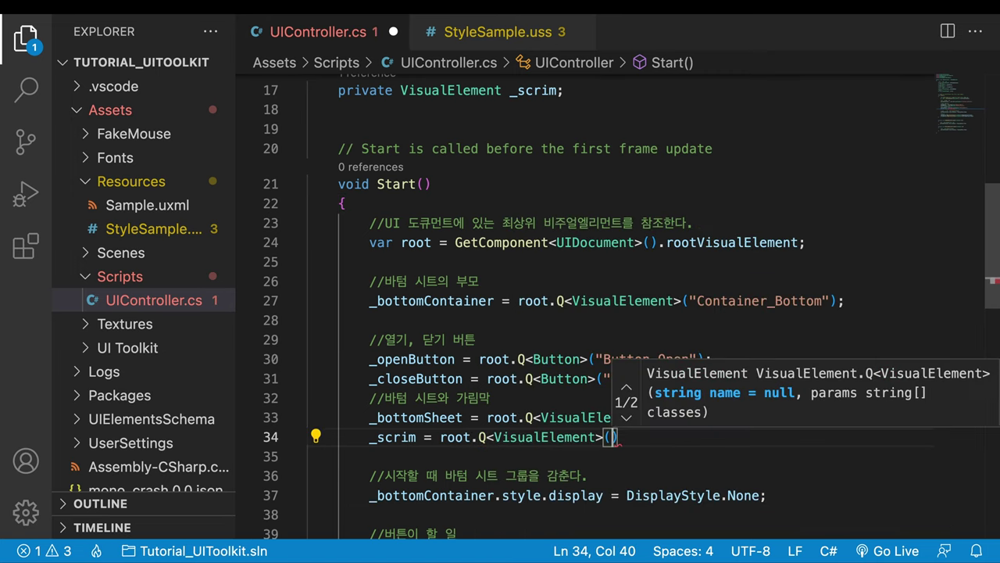
key("ctrl+s")
scroll(734, 348, "down", 2)
scroll(735, 347, "down", 2)
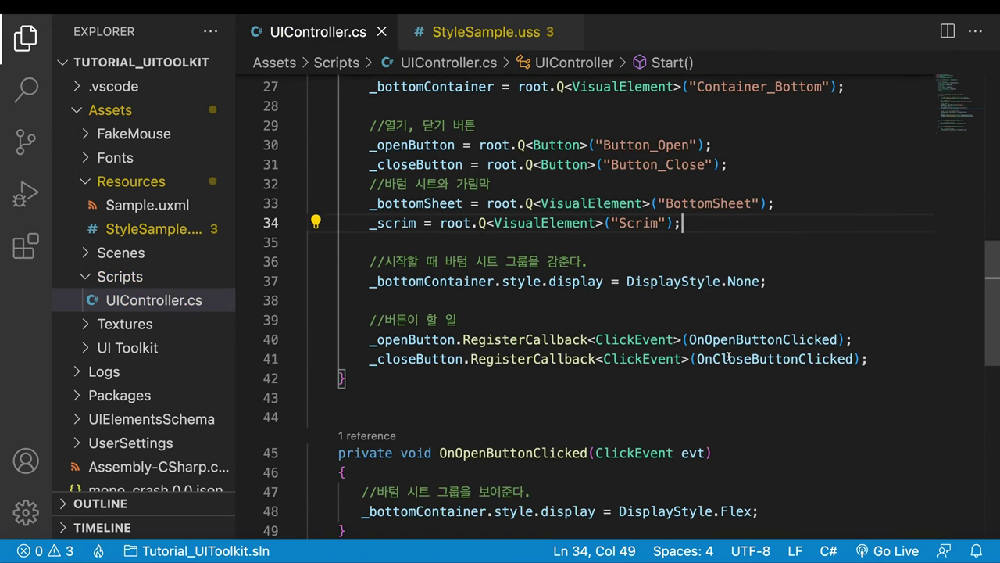
Add _bottomSheet.AddToClassList("bottomsheet--up") to OnOpenButtonClicked, copying the class name from StyleSample.uss.
scroll(705, 340, "down", 1)
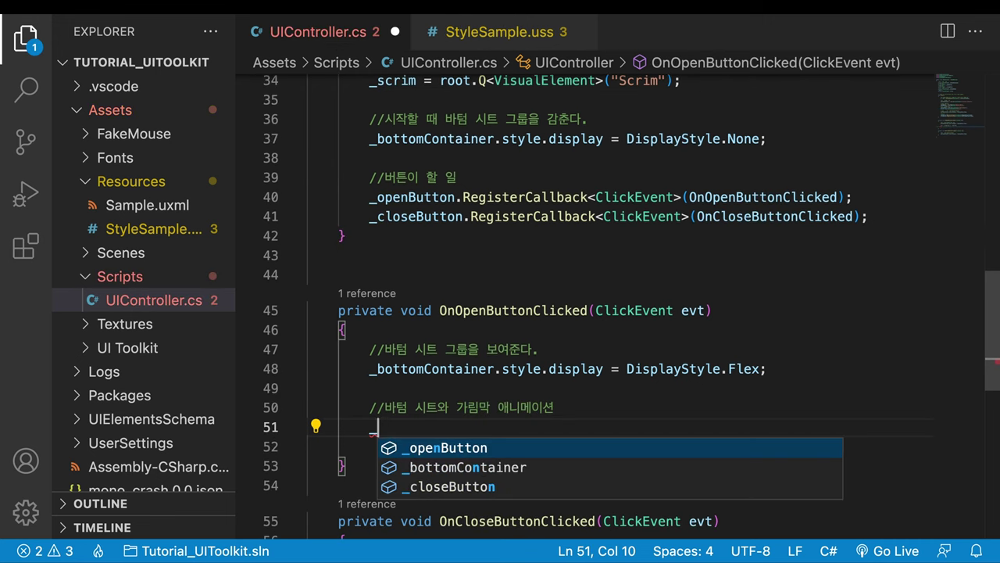
type("bottomSheet")
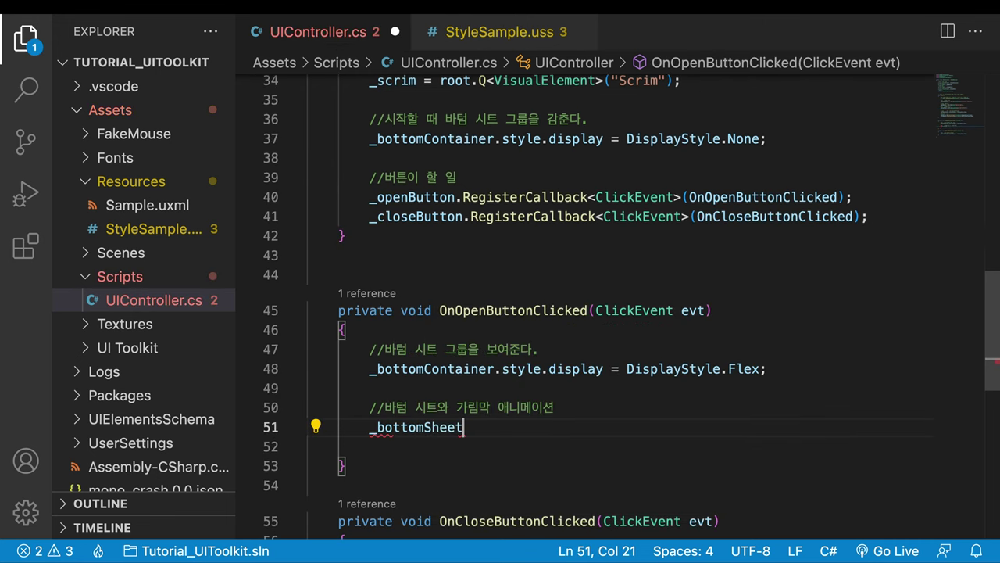
type(".")
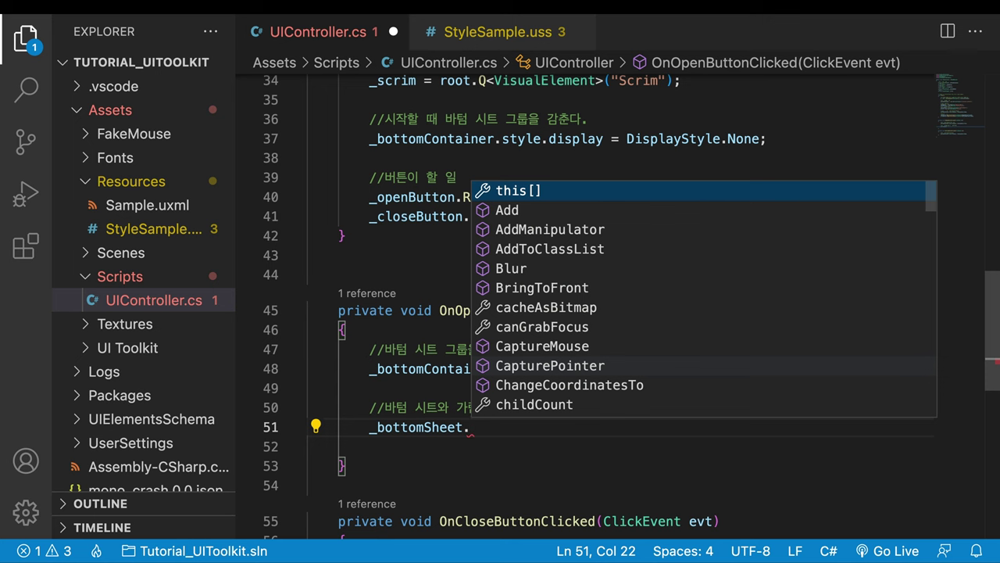
type("A")
key("Down")
key("Down")
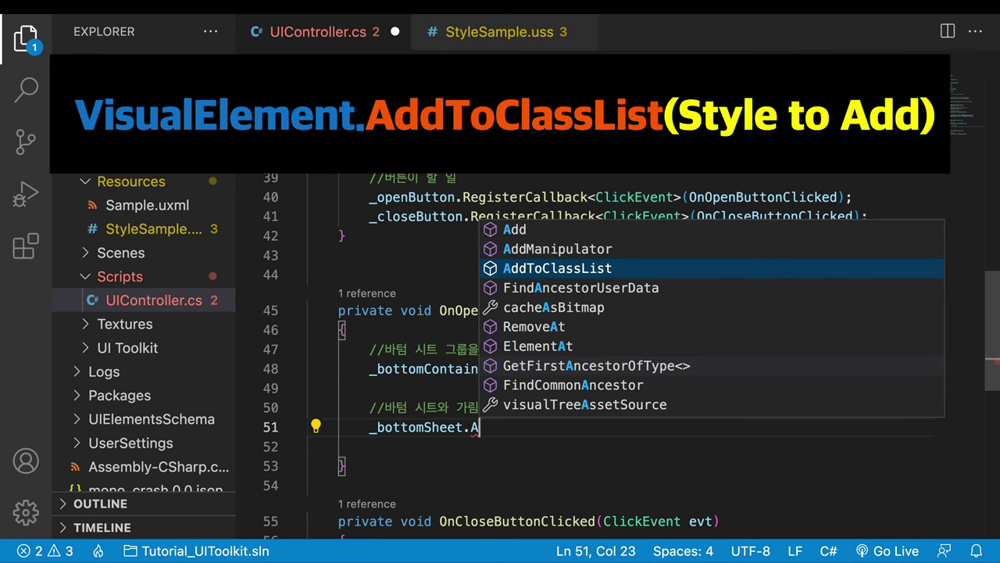
key("Tab")
type("();")
left_click(498, 32)
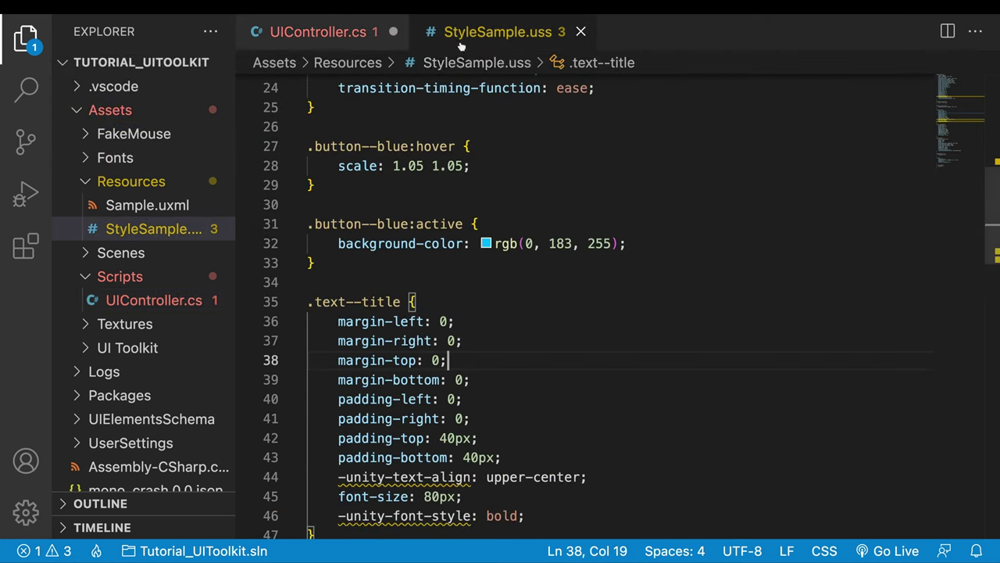
scroll(338, 247, "down", 15)
left_click_drag(315, 247, 432, 247)
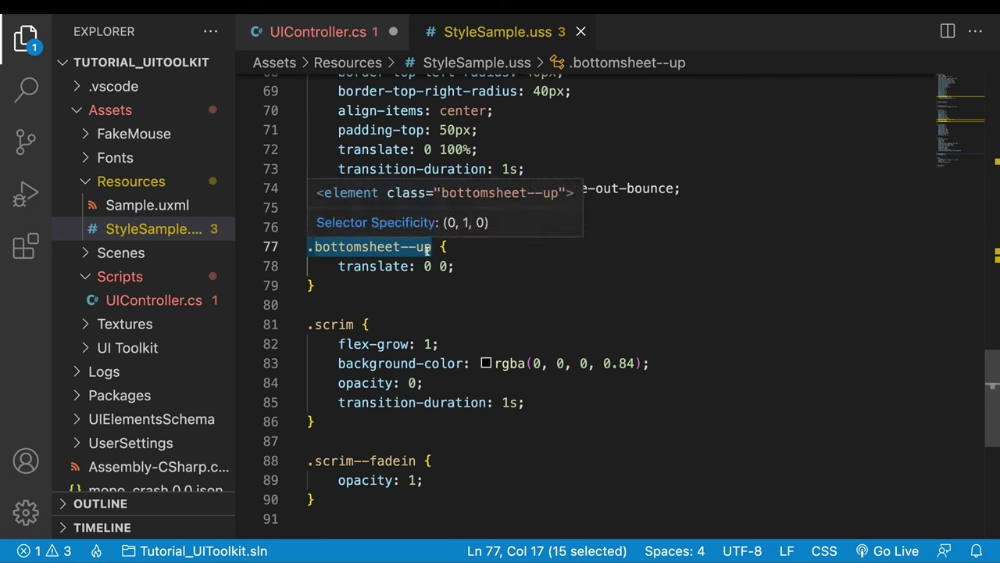
key("ctrl+Tab")
type("\"bottomsheet--up")
key("End")
key("Return")
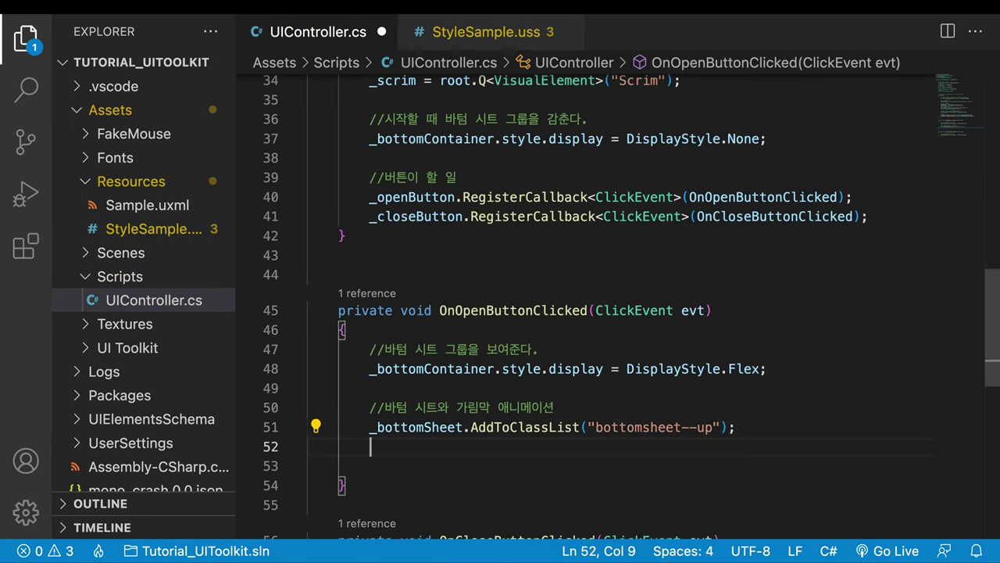
Apply bottomsheet--up in UI Builder, then add _scrim.AddToClassList("scrim--fadein") and save.
key("super+Tab")
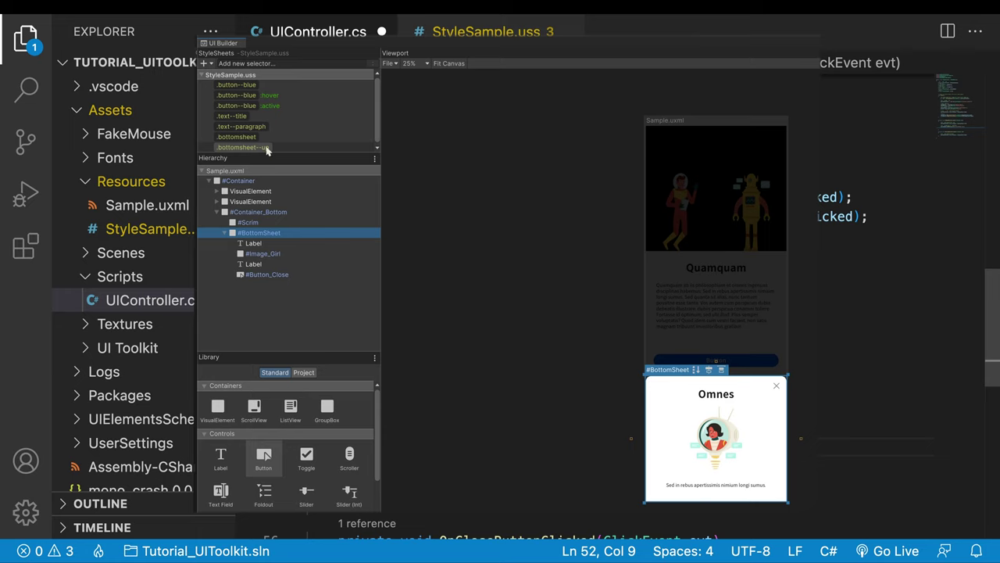
left_click_drag(267, 148, 260, 235)
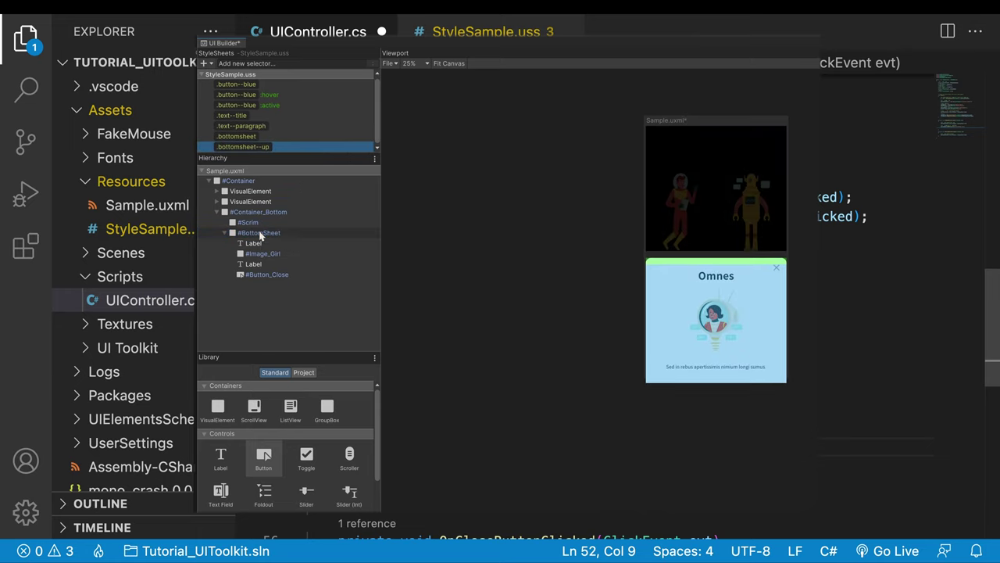
key("super+Tab")
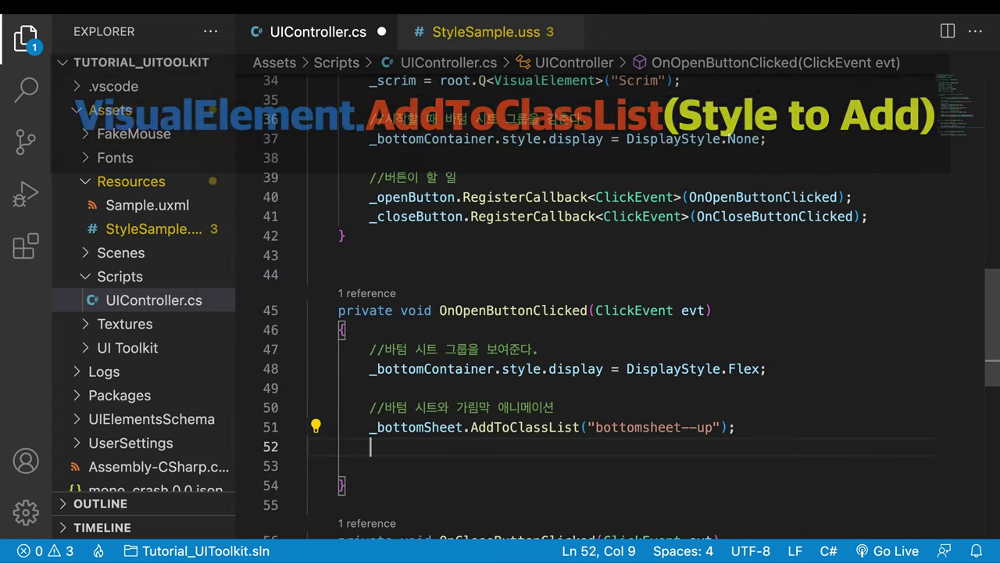
type("_")
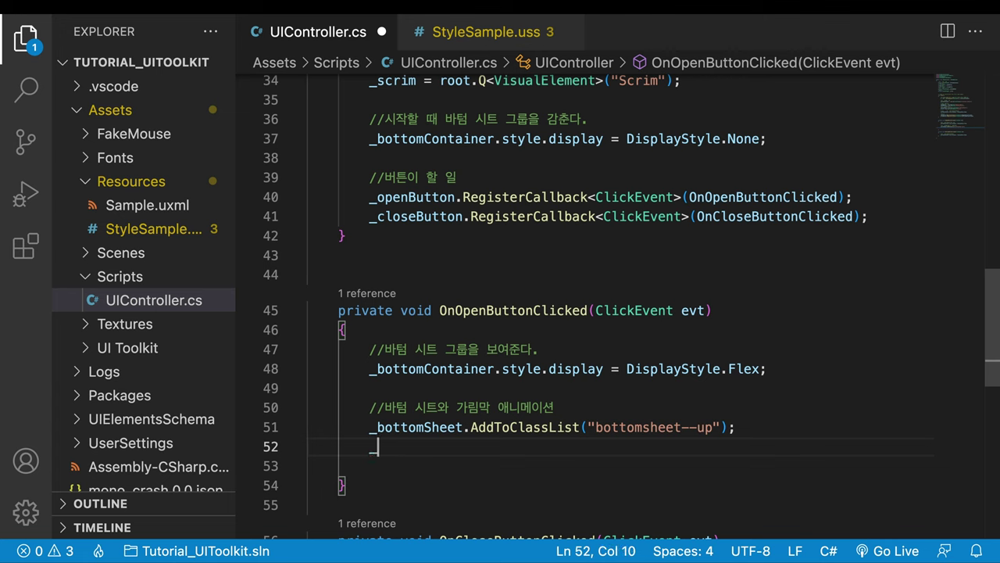
type("scrim.AddToClassList(\"scrim--fadein\");")
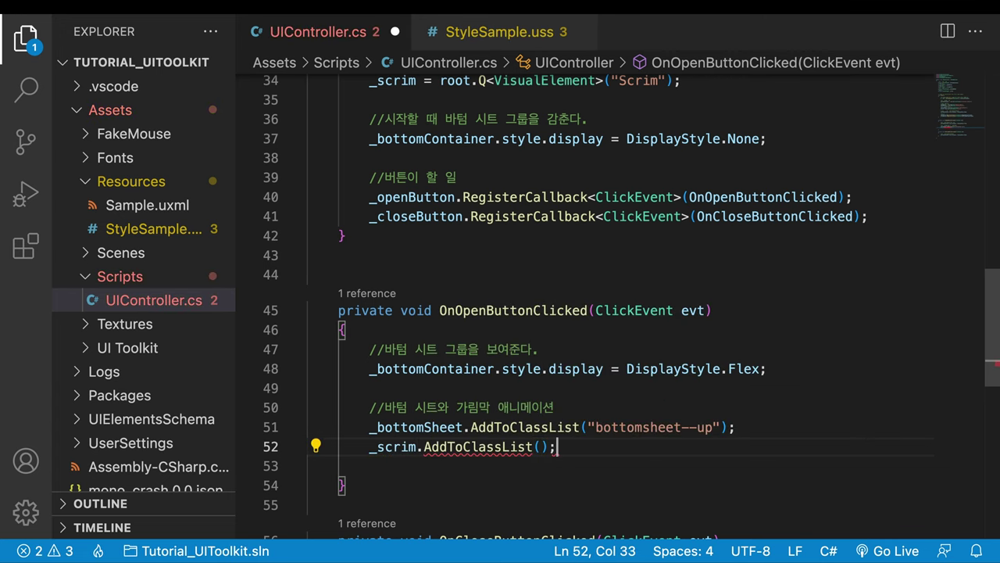
scroll(586, 313, "up", 1)
left_click(540, 482)
type("\"scrim--fadein")
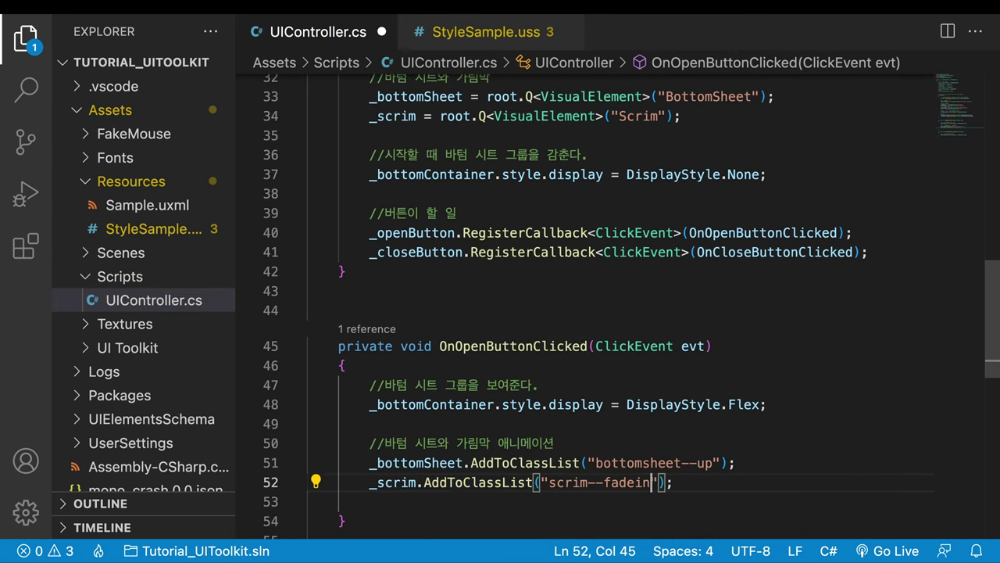
key("super+s")
key("super+Tab")
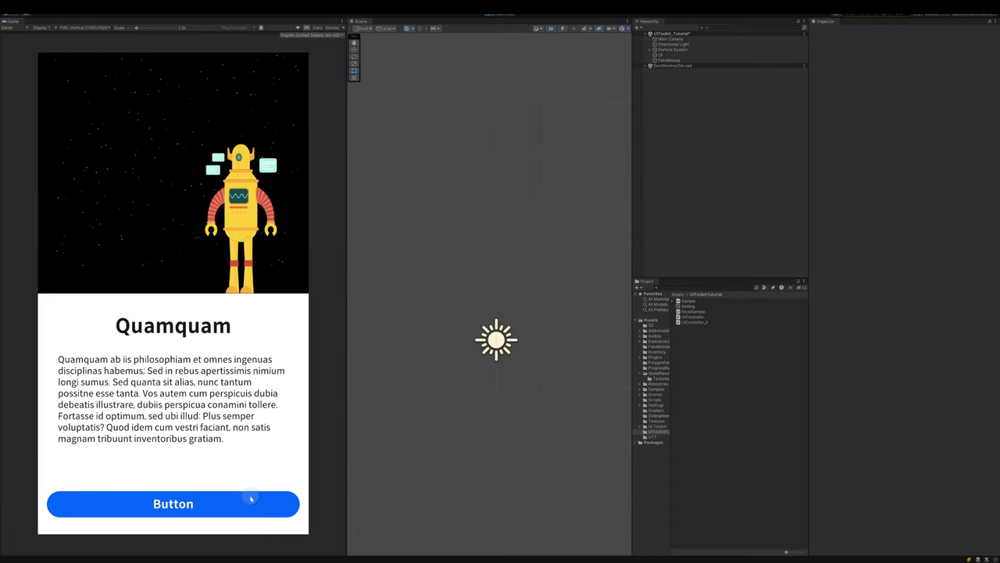
In Play mode, open and close the Omnes sheet twice, then open it again over the dimmed scene.
left_click(251, 499)
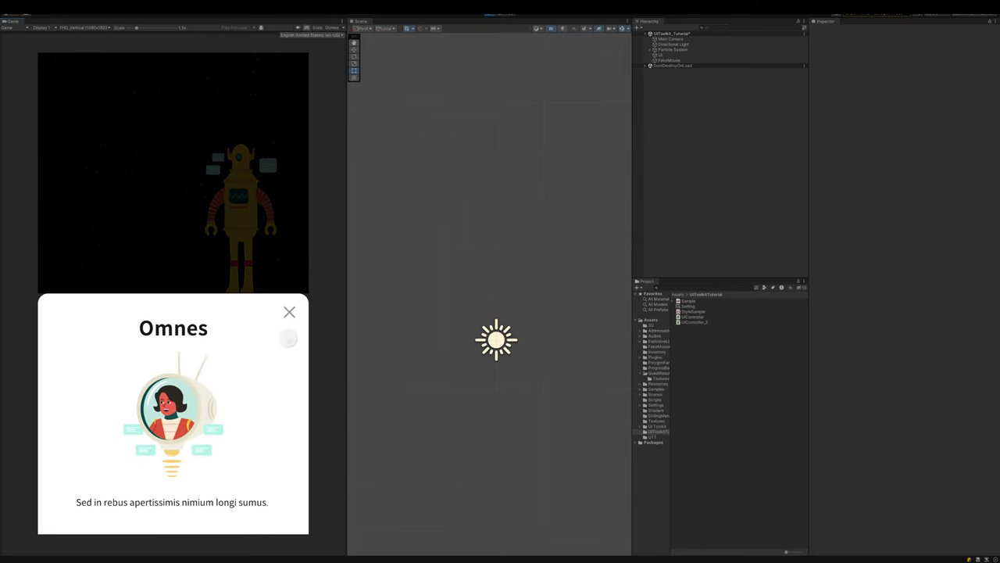
left_click(289, 312)
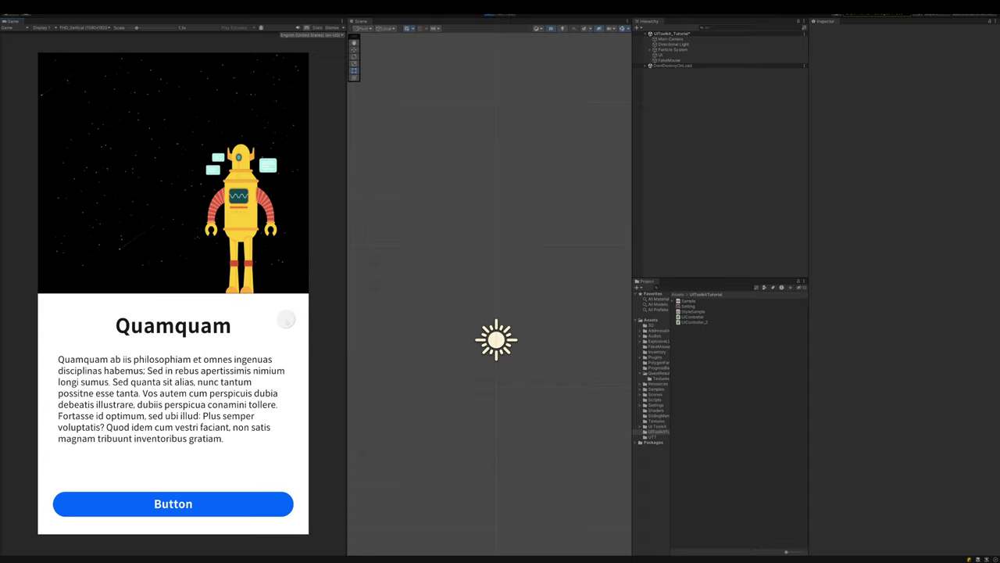
left_click(246, 495)
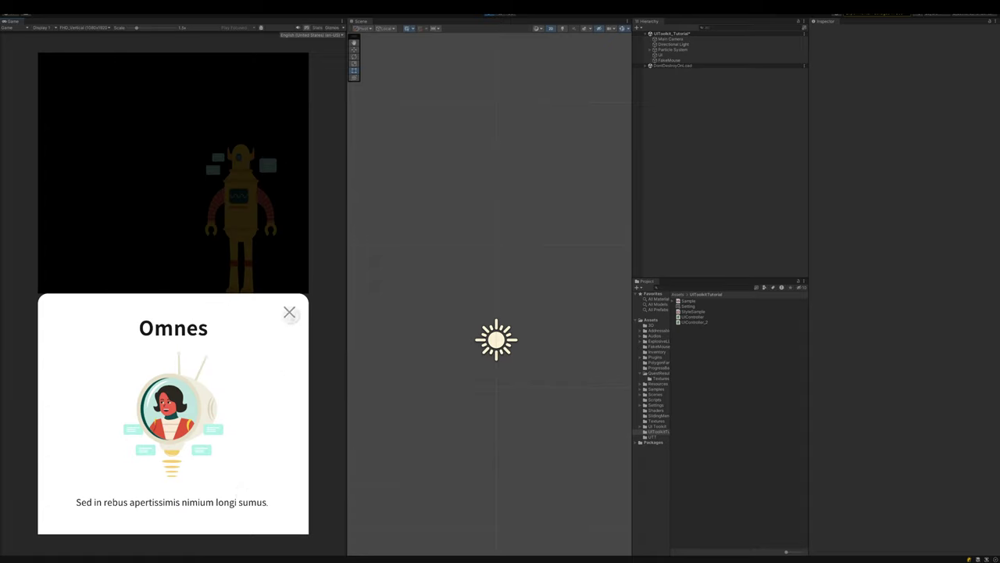
left_click(289, 311)
left_click(246, 494)
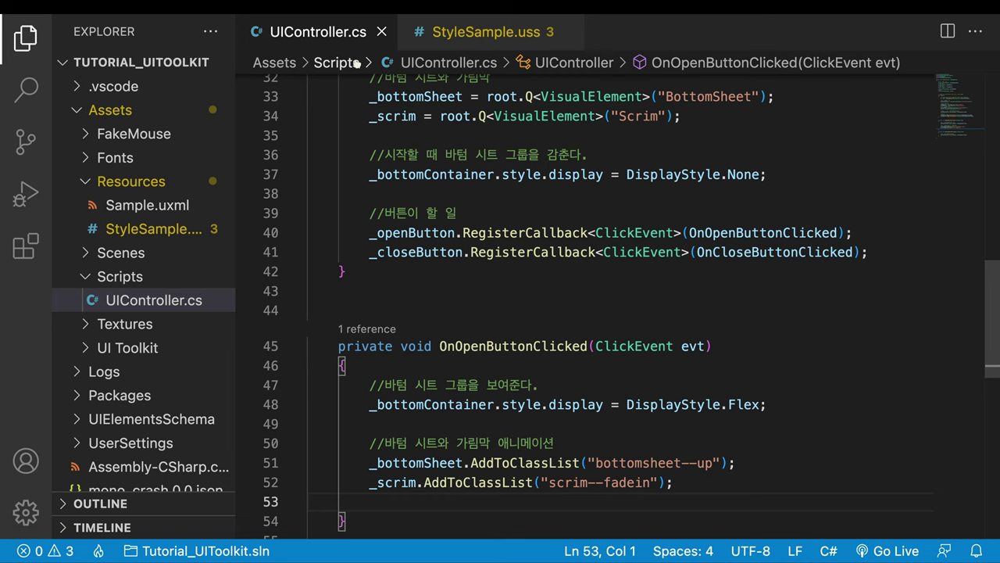
In StyleSample.uss, retype the .scrim rule's transition-duration from 1s to .25s.
key("ctrl+Tab")
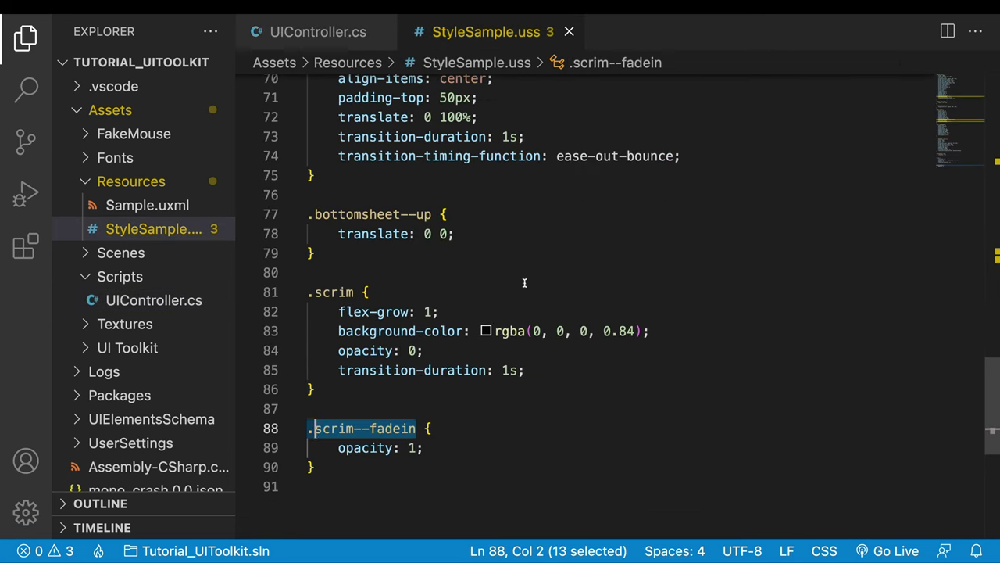
left_click(476, 298)
key("ctrl+shift+Left")
key("ctrl+shift+Left")
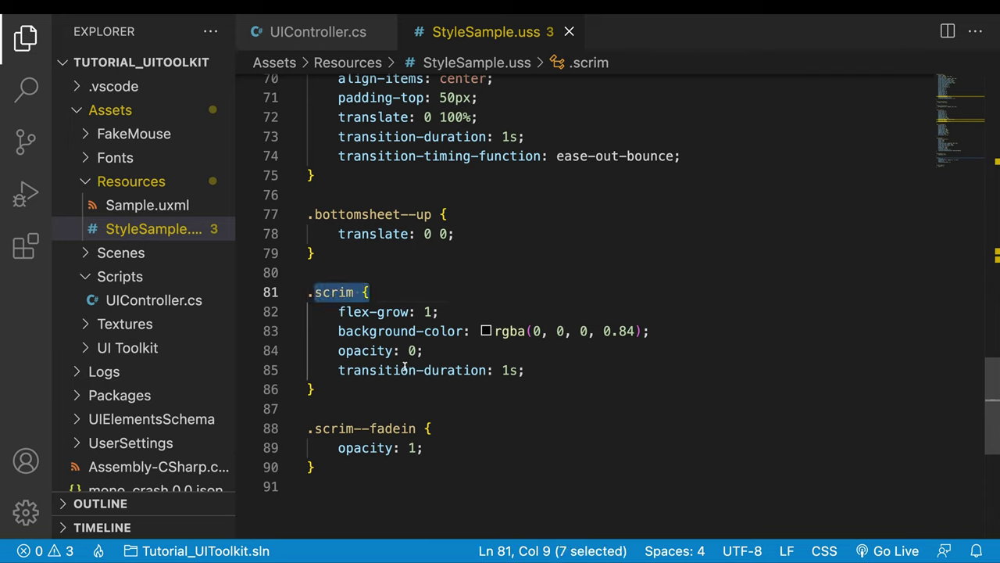
left_click(405, 370)
left_click_drag(337, 371, 509, 370)
type(".")
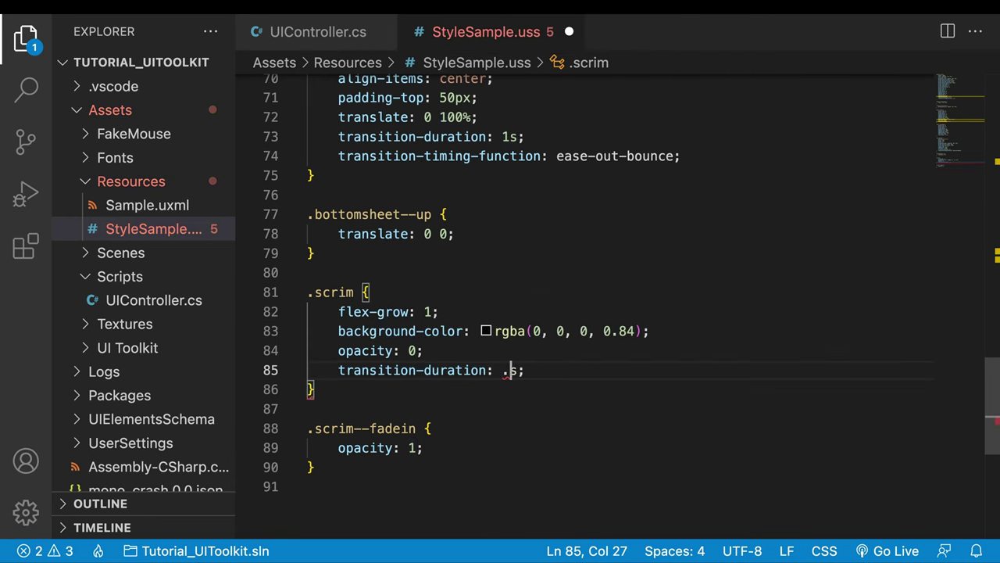
type("25")
Play the scene, open and close the Omnes sheet, then reopen it to watch the faster scrim fade.
key("ctrl+s")
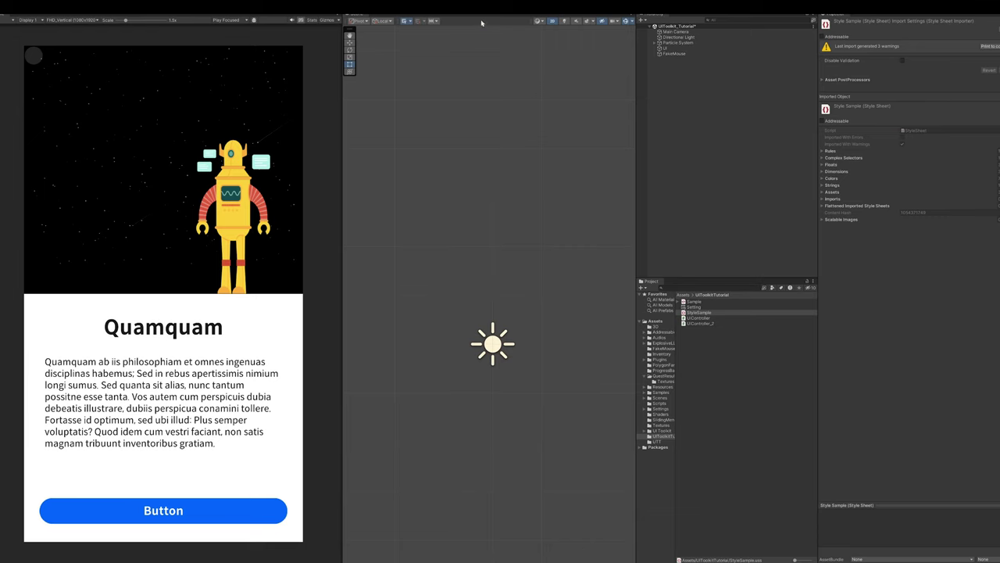
key("ctrl+p")
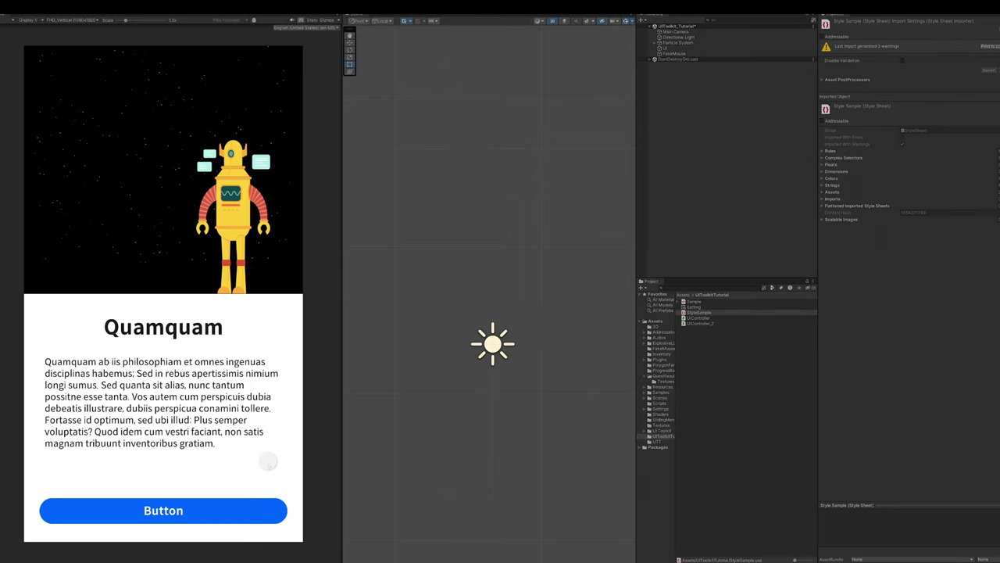
left_click(246, 509)
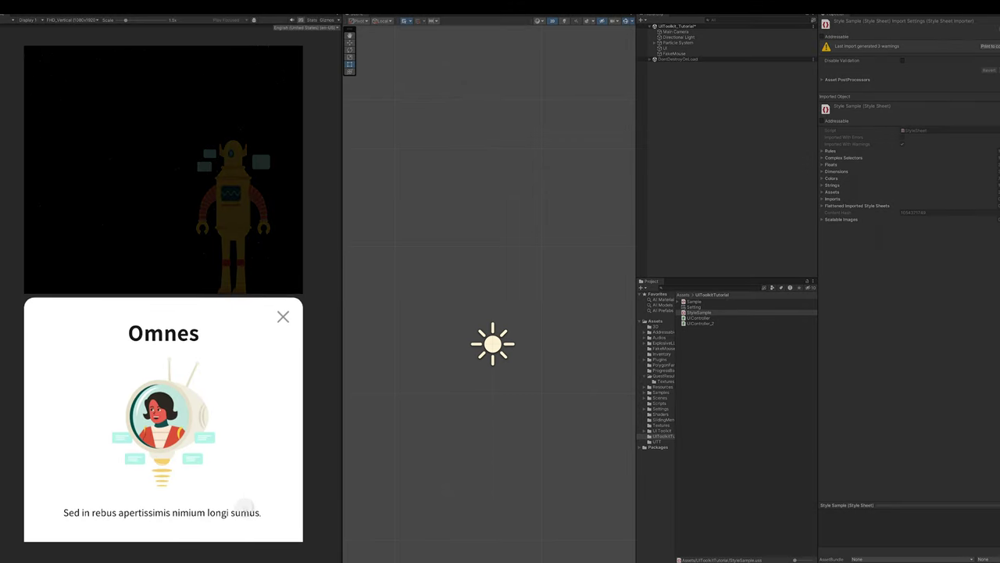
left_click(282, 320)
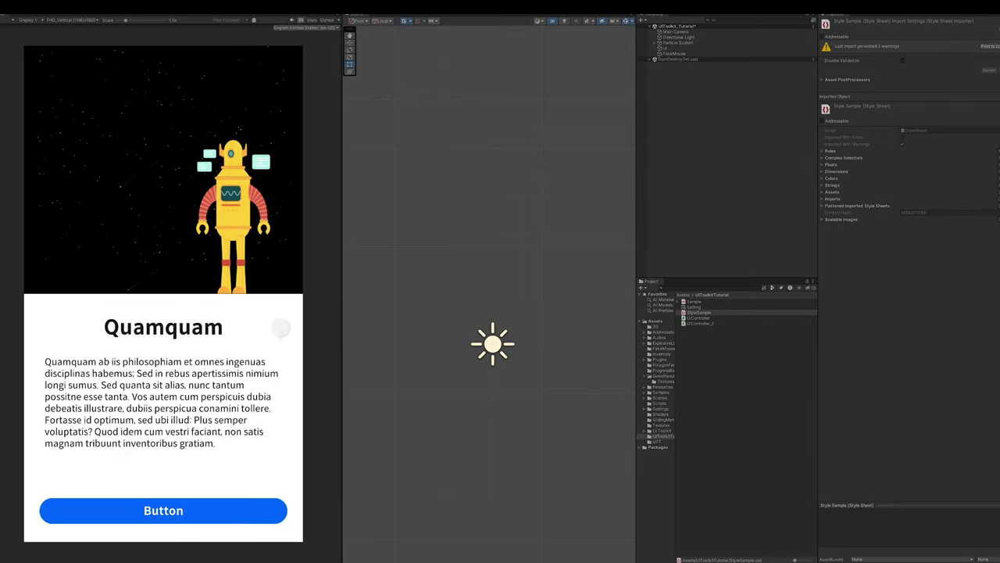
left_click(233, 506)
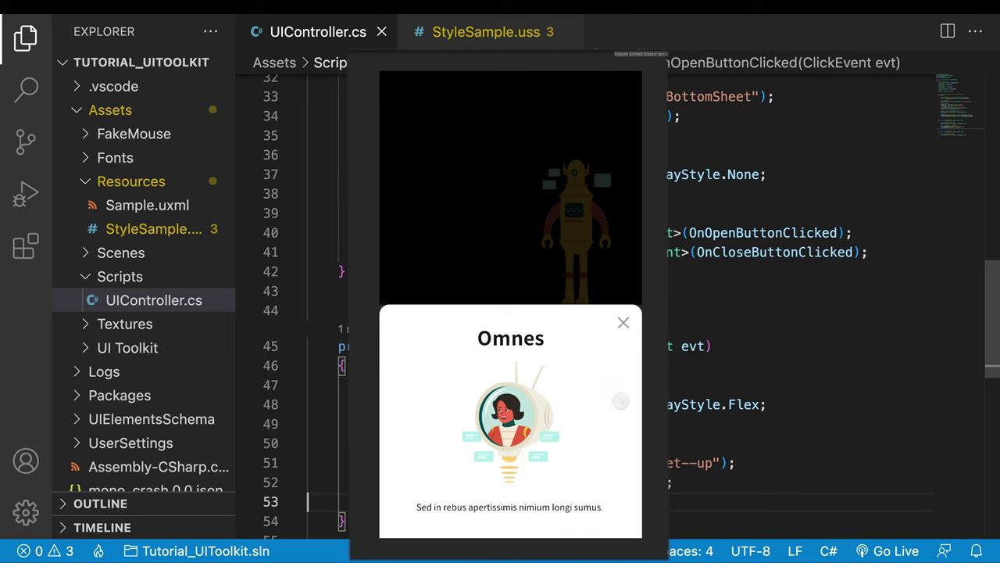
scroll(441, 365, "down", 1)
scroll(441, 365, "down", 1)
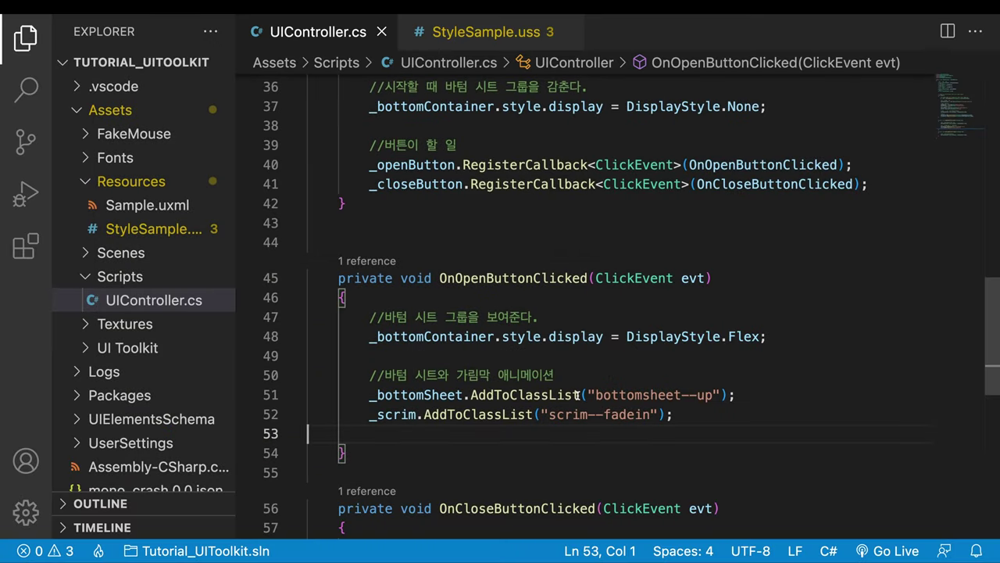
scroll(579, 395, "down", 5)
Add _bottomSheet.RemoveFromClassList("bottomsheet--up") to OnCloseButtonClicked, pasting the copied class name.
scroll(578, 369, "up", 1)
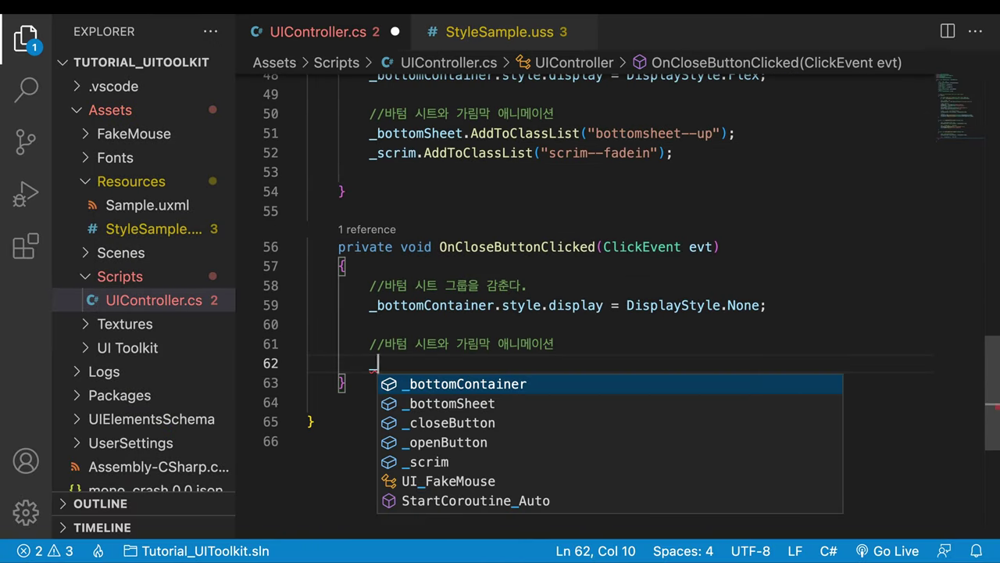
type("bo")
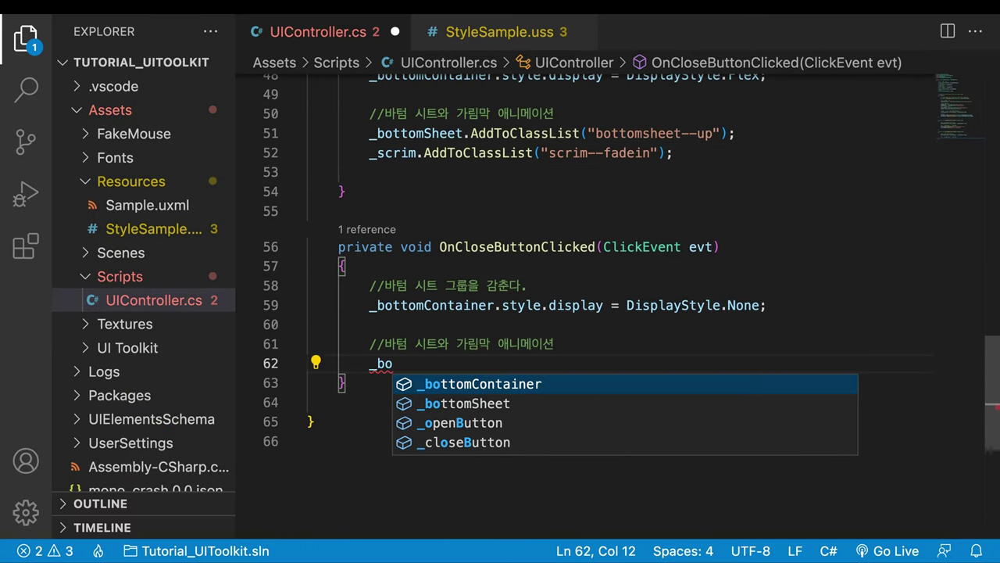
key("Down")
key("Tab")
type(".Re")
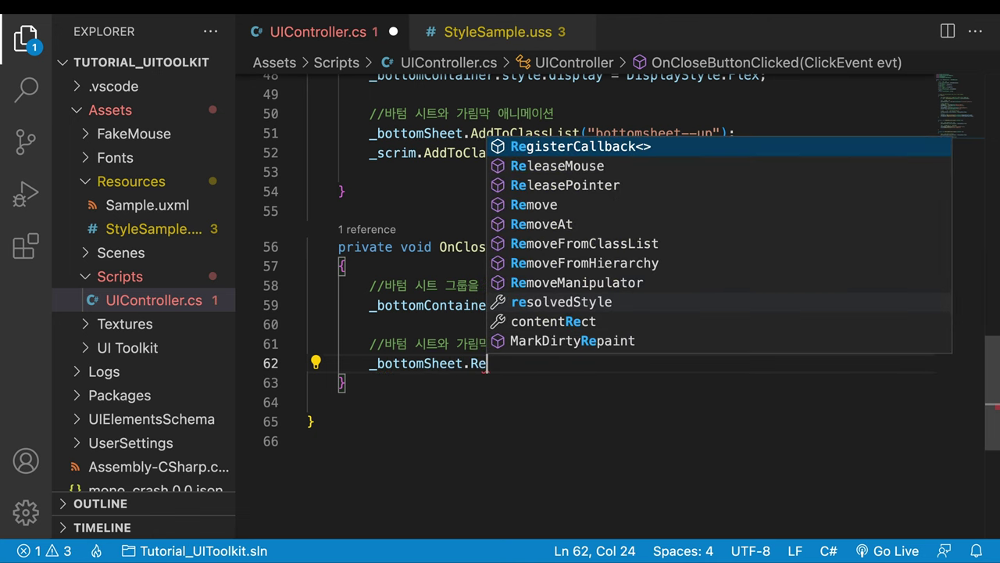
type("mo")
key("Down")
key("Down")
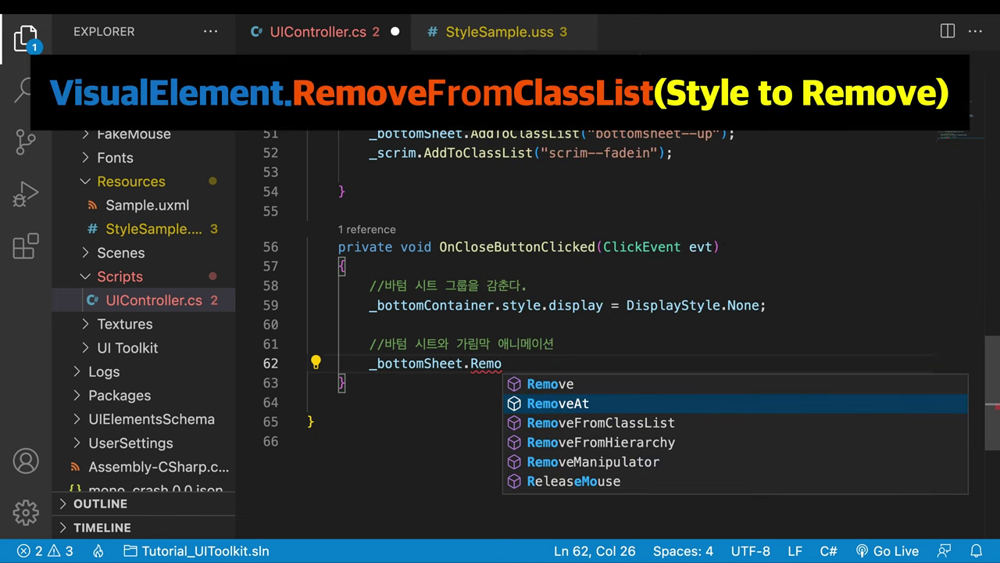
key("Tab")
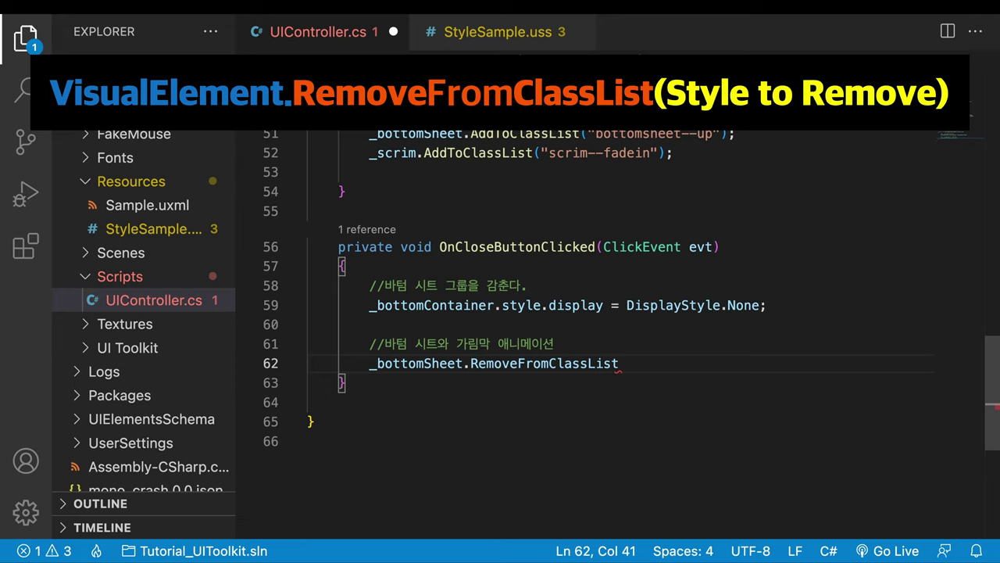
left_click_drag(603, 133, 707, 133)
key("ctrl+c")
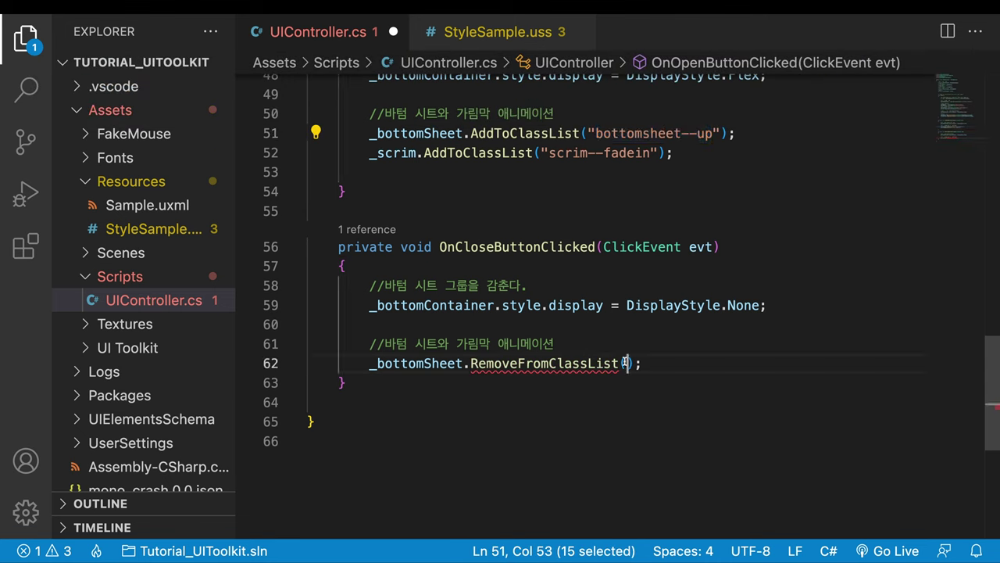
left_click(621, 364)
type("(\"")
key("ctrl+v")
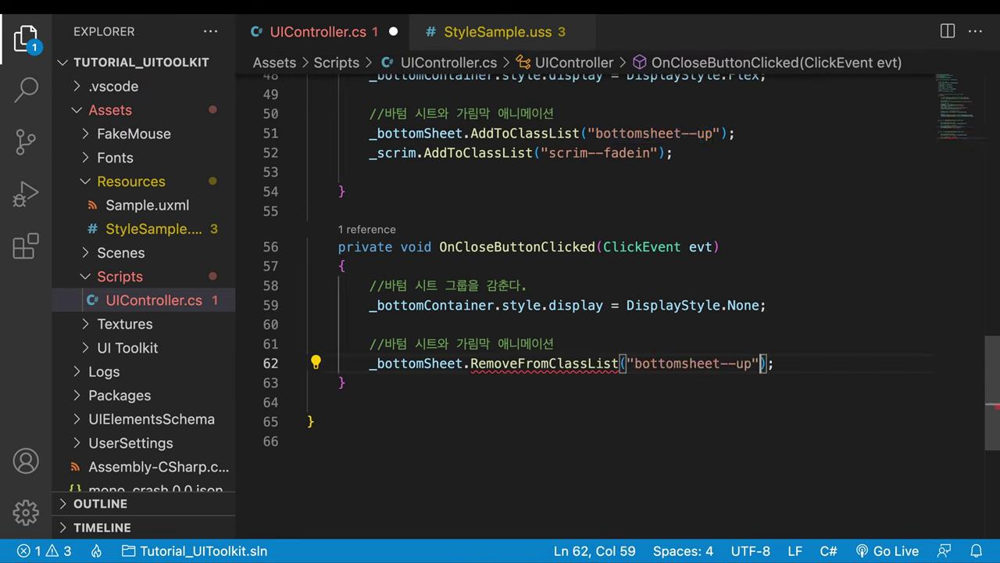
key("End")
key("Return")
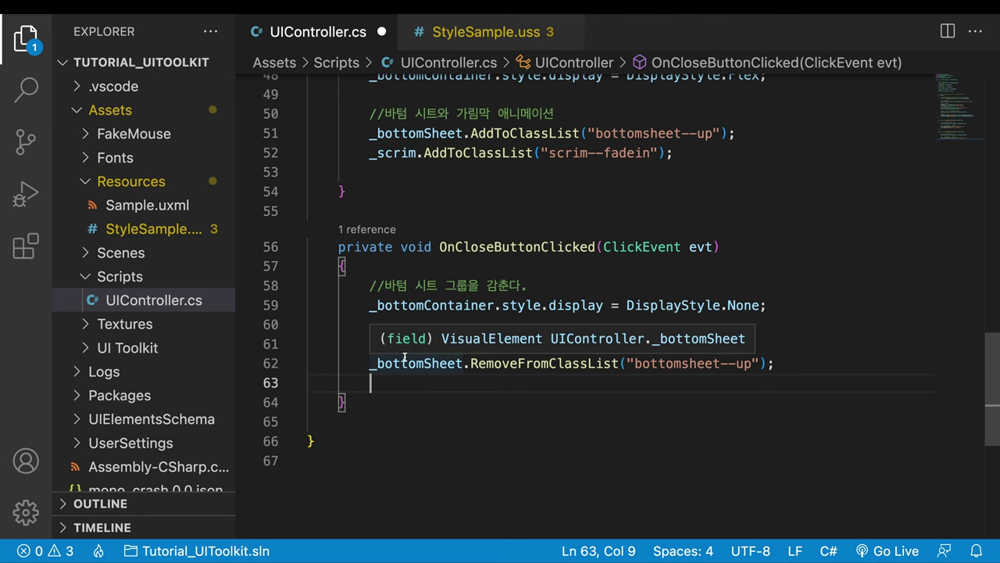
Add _scrim.RemoveFromClassList("scrim--fadein") below it and save UIController.cs.
type("_scrim.RemoveFromClassList")
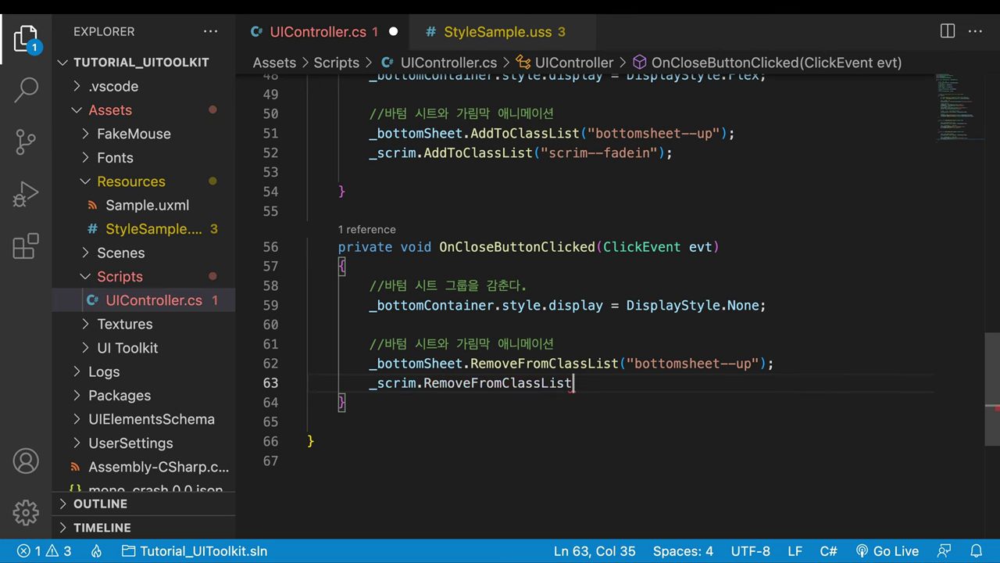
type("();")
key("Left")
key("Left")
left_click_drag(549, 153, 649, 152)
key("ctrl+c")
left_click(576, 382)
type("\"")
key("ctrl+v")
key("ctrl+s")
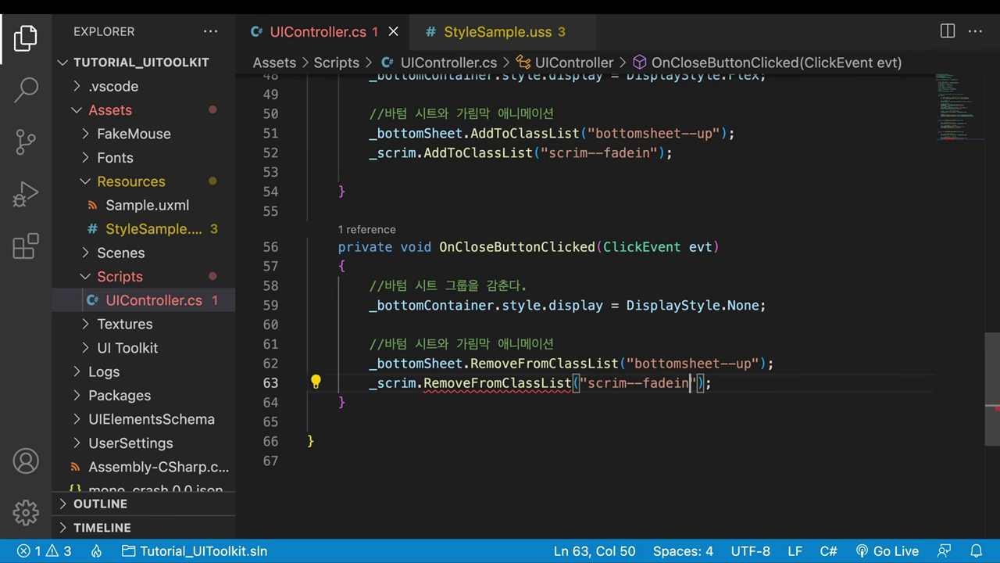
left_click(587, 383)
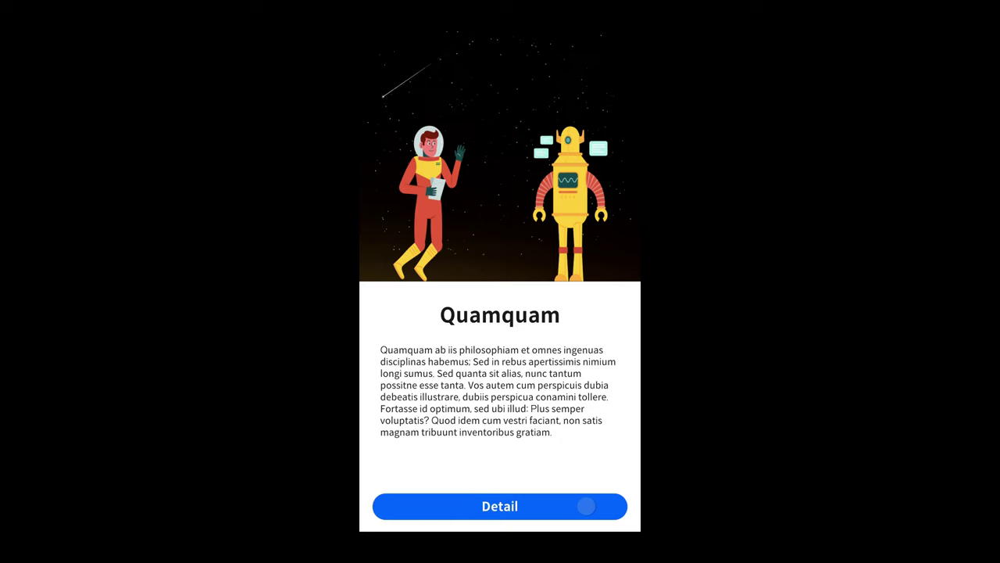
Click Detail in the running game to open the Omnes bottom sheet.
left_click(590, 504)
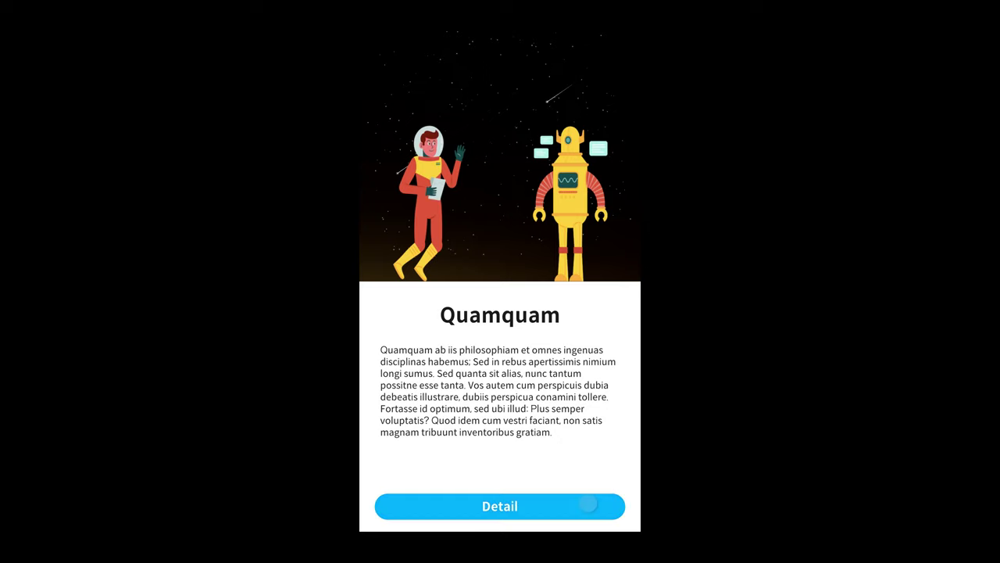